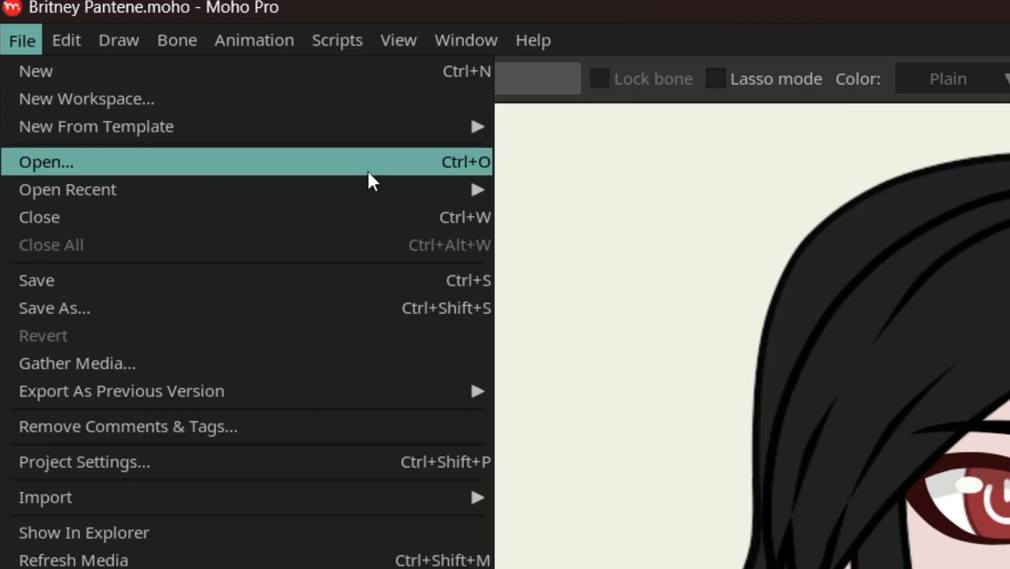
Open the Avayaviva Inesa project from the Moho Models folder and decline to locate its missing image file
{"action": "left_click", "coordinate": [368, 171]}
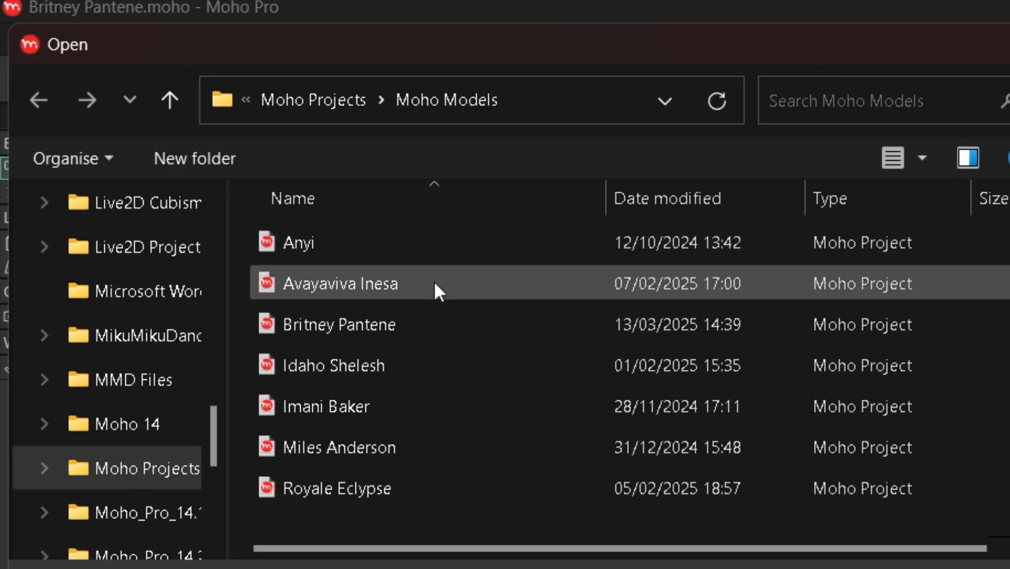
{"action": "left_click", "coordinate": [435, 285]}
{"action": "left_click", "coordinate": [752, 504]}
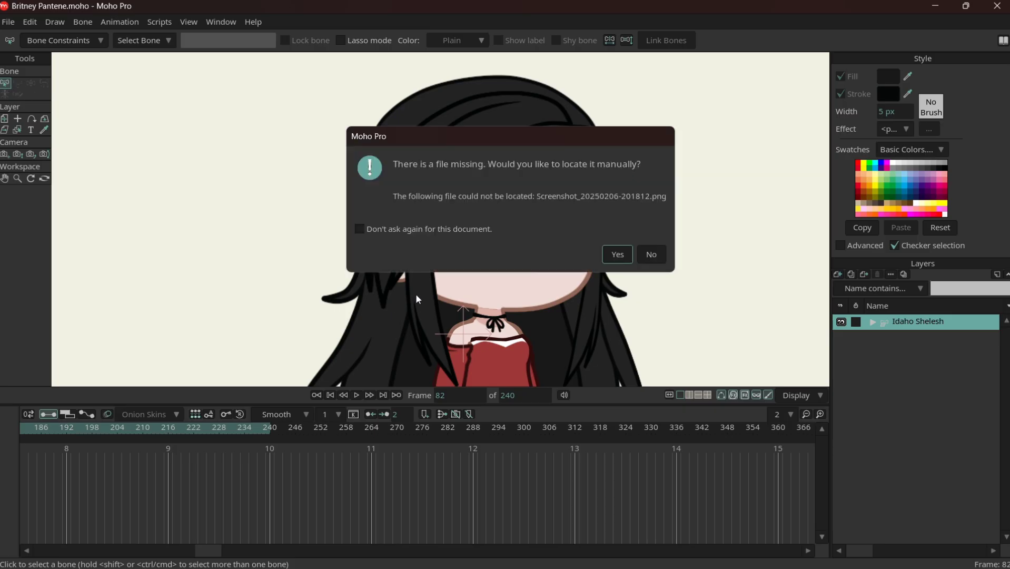
{"action": "left_click", "coordinate": [647, 252]}
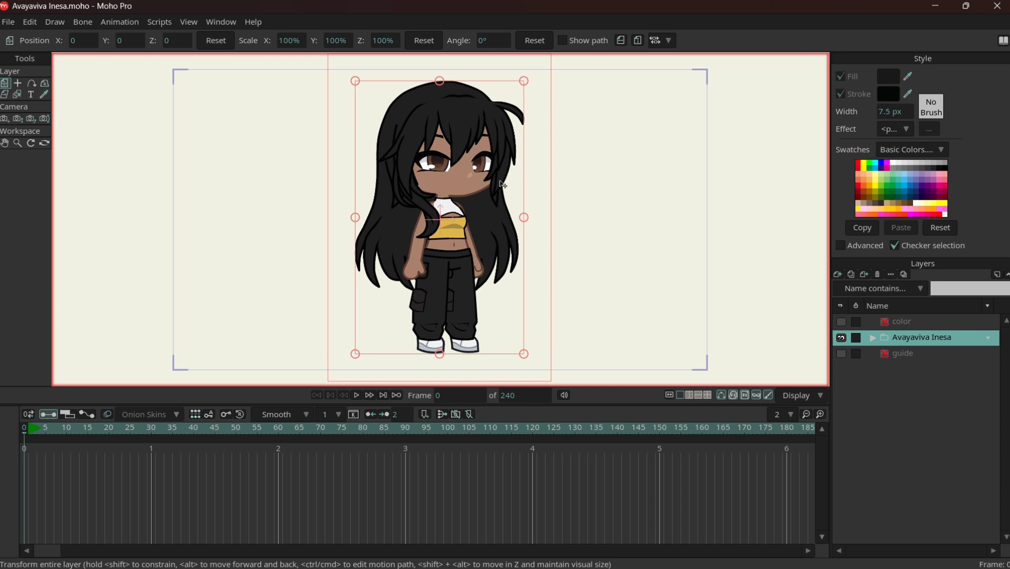
Delete the color and guide image layers, leaving only the character's group layer
{"action": "scroll", "coordinate": [503, 185], "scroll_direction": "up", "scroll_amount": 1}
{"action": "scroll", "coordinate": [503, 184], "scroll_direction": "up", "scroll_amount": 1}
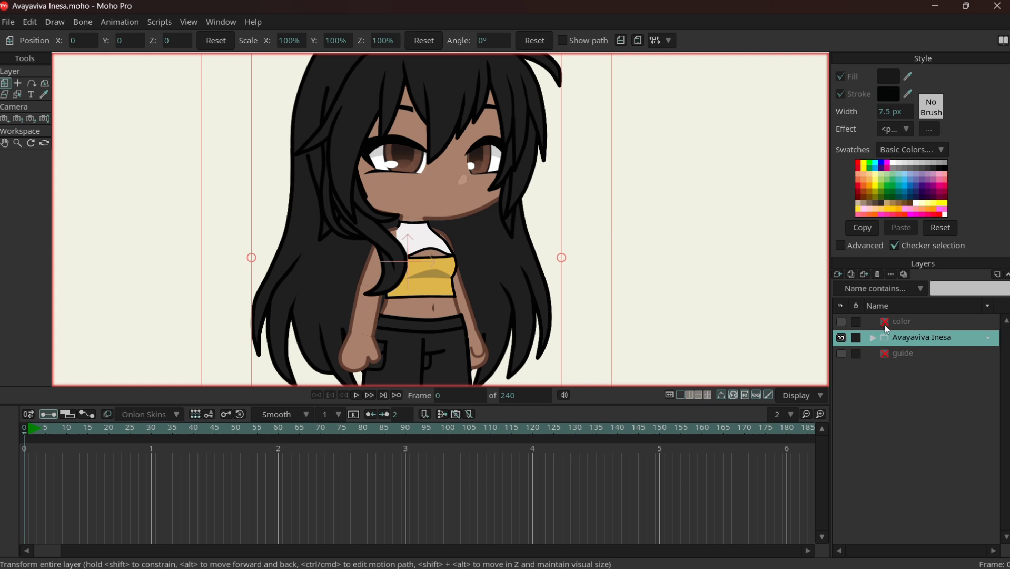
{"action": "left_click_drag", "start_coordinate": [886, 328], "coordinate": [903, 347]}
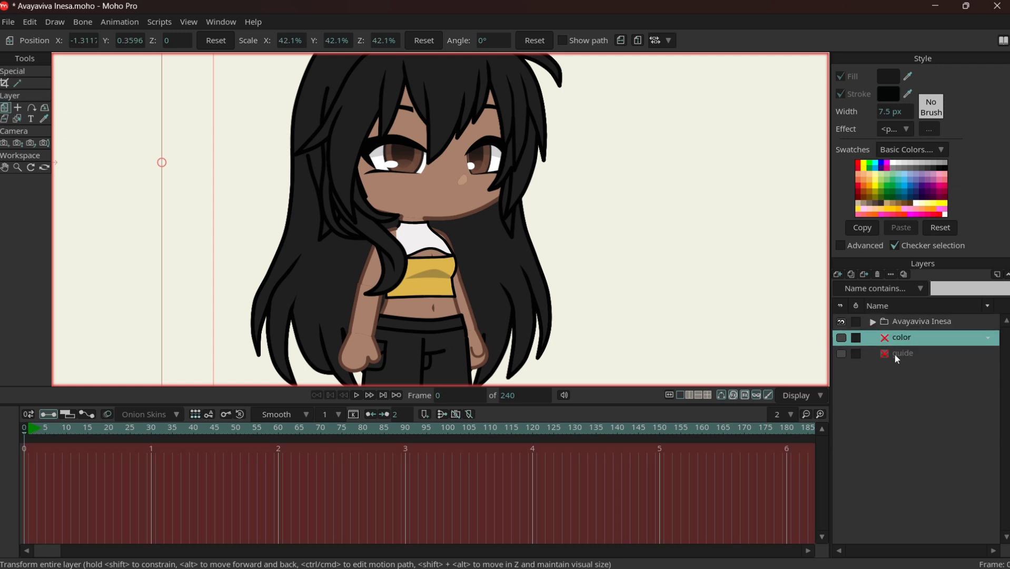
{"action": "left_click", "coordinate": [894, 353], "text": "ctrl"}
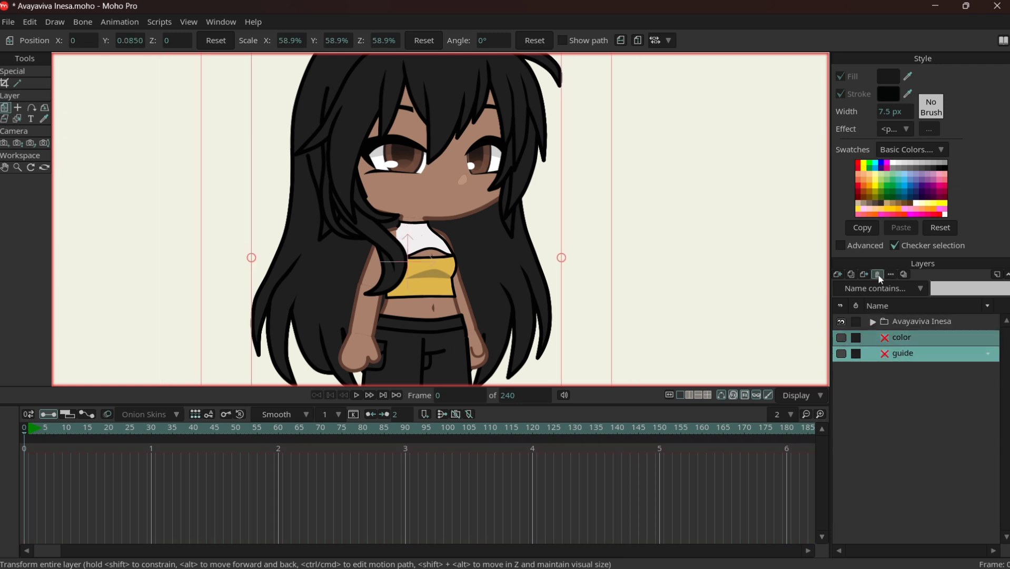
{"action": "left_click", "coordinate": [877, 274]}
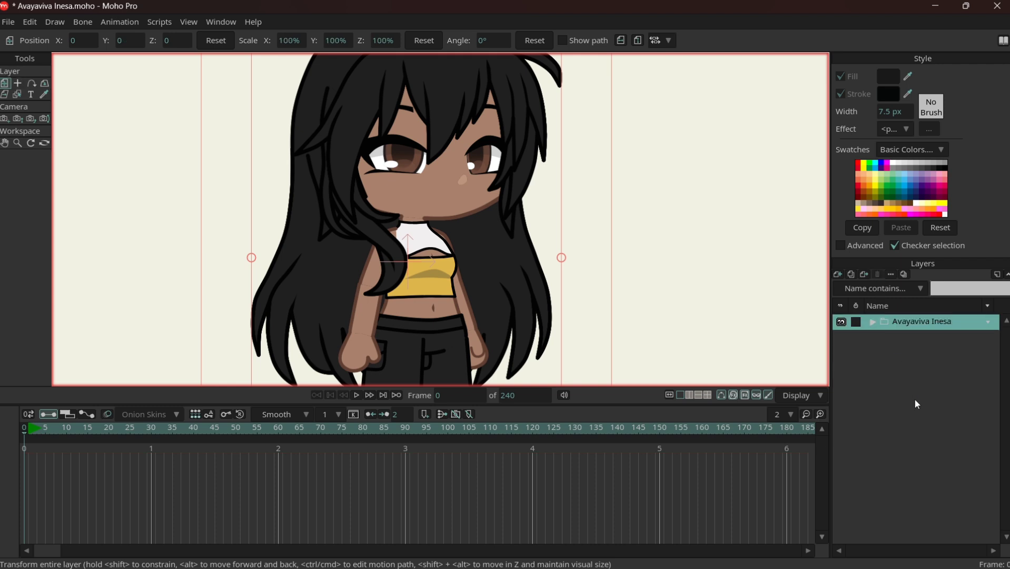
Look over the sublayers of the Avayaviva Inesa group, and convert that group to a bone layer
{"action": "left_click", "coordinate": [872, 322]}
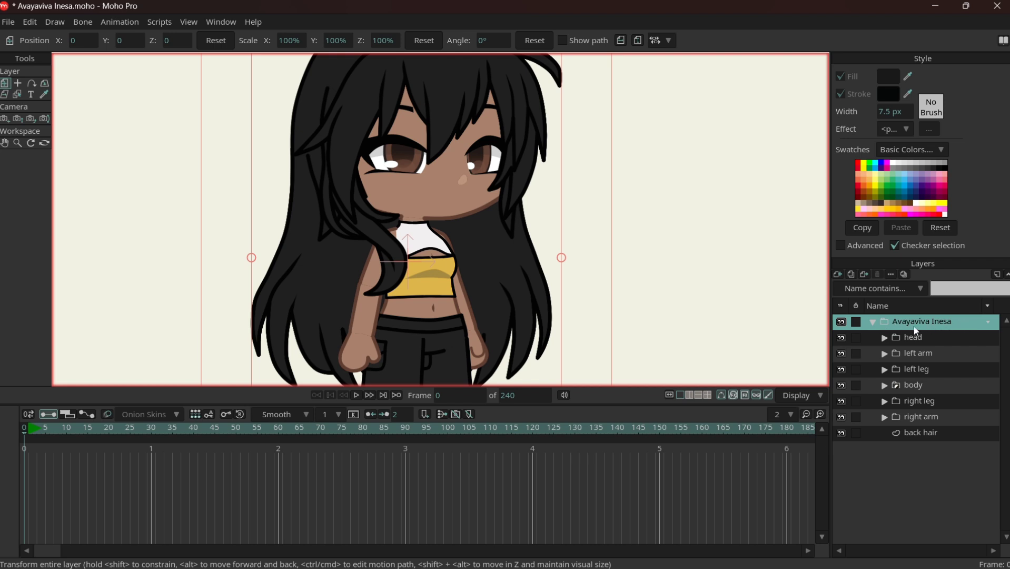
{"action": "left_click", "coordinate": [872, 323]}
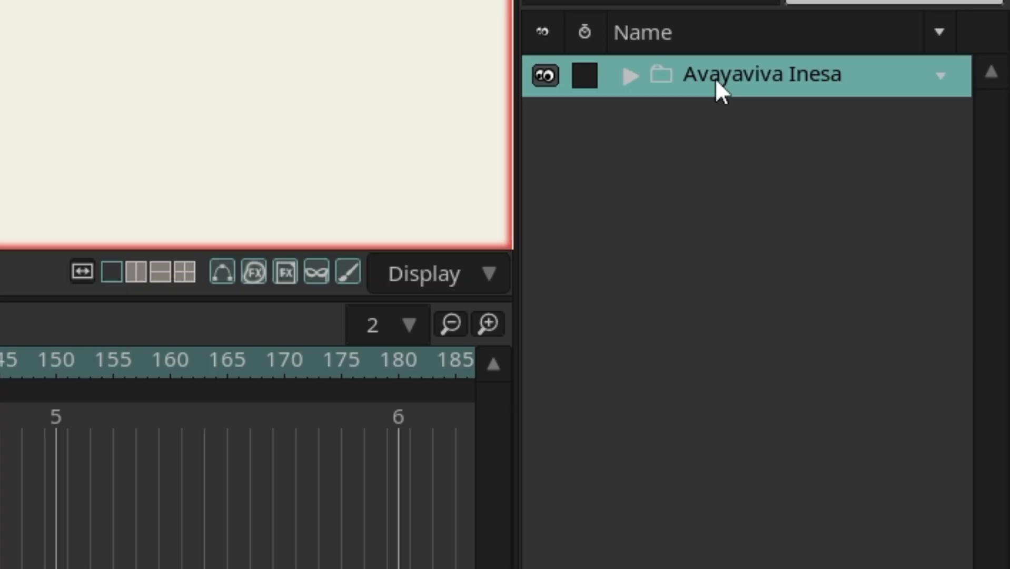
{"action": "right_click", "coordinate": [904, 324]}
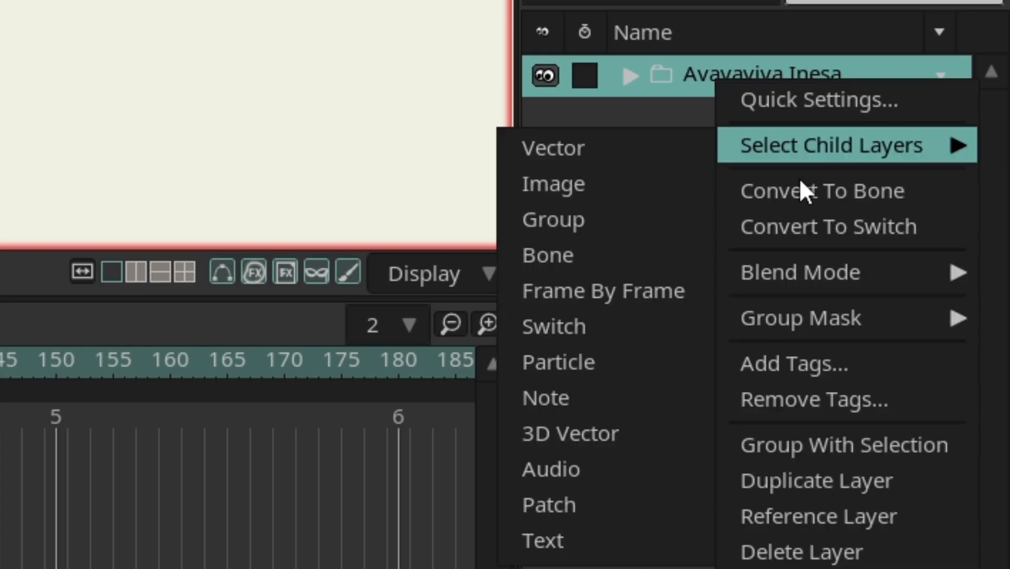
{"action": "left_click", "coordinate": [801, 196]}
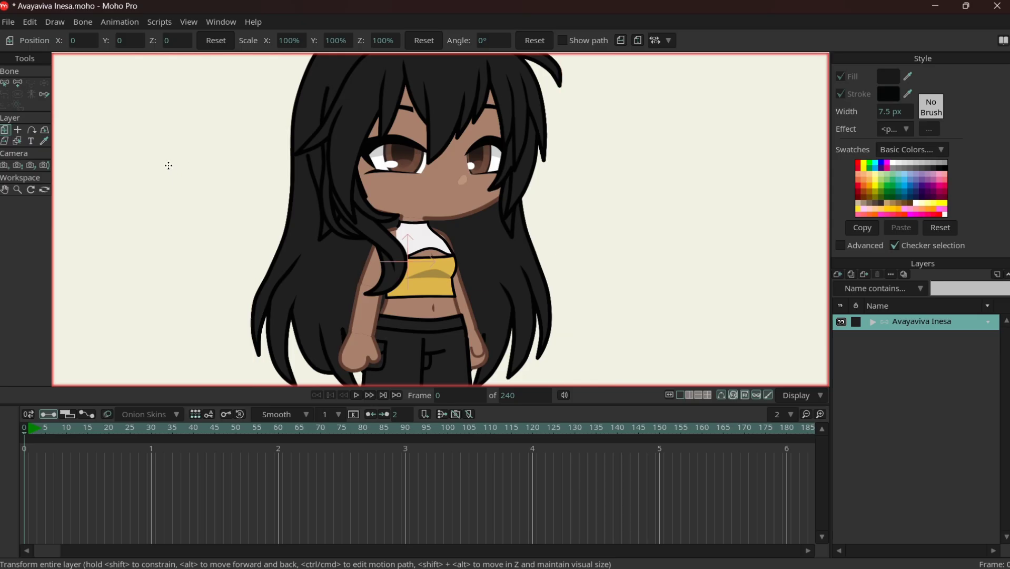
Add a head bone from the neck up to eye level and a torso bone from the hips up to the neck
{"action": "key", "text": "a"}
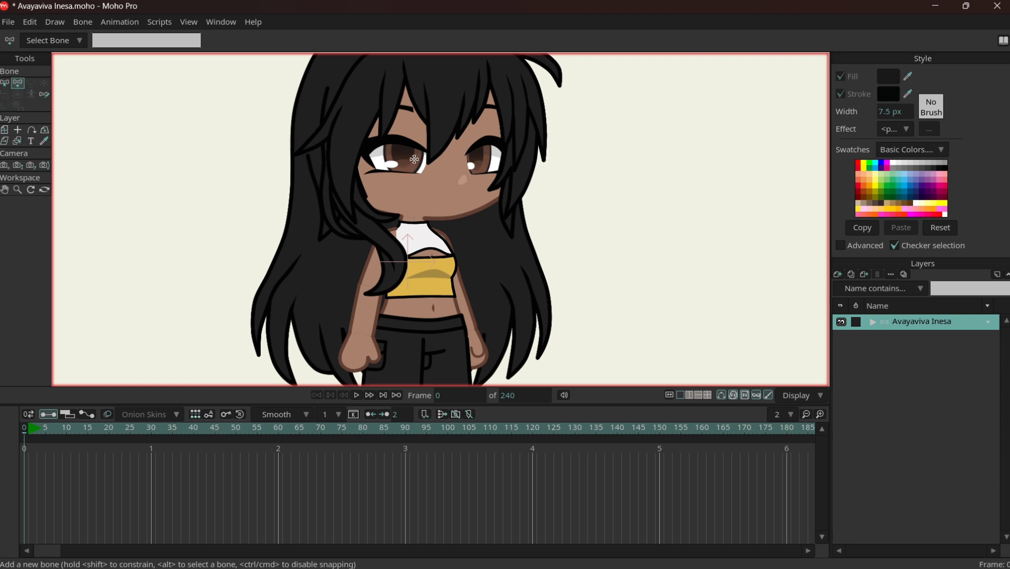
{"action": "left_click_drag", "start_coordinate": [412, 214], "coordinate": [414, 159]}
{"action": "mouse_move", "coordinate": [426, 348]}
{"action": "left_mouse_down"}
{"action": "mouse_move", "coordinate": [422, 228]}
{"action": "mouse_move", "coordinate": [411, 213]}
{"action": "left_mouse_up"}
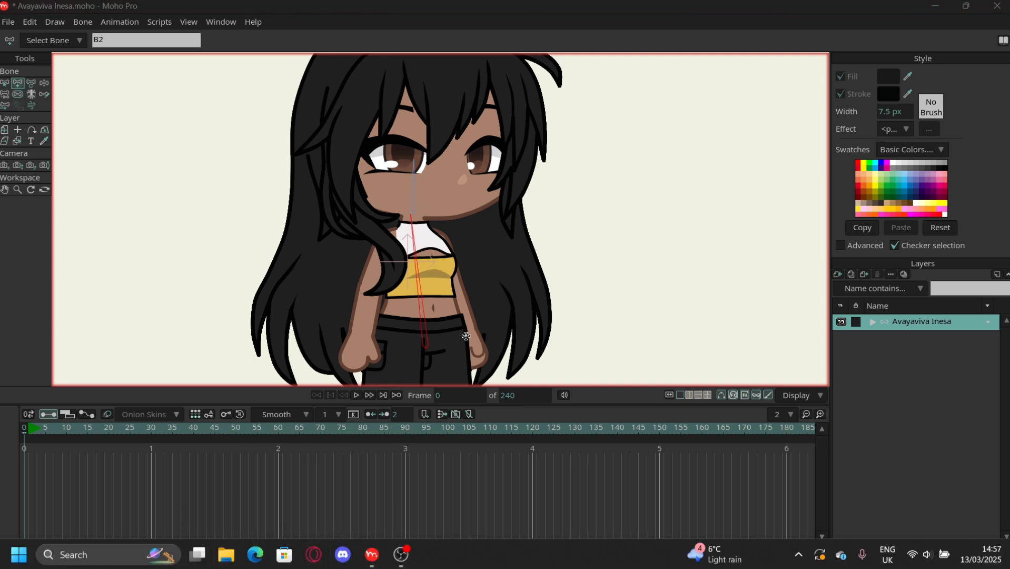
Add an upper-arm bone and a forearm bone along each of the character's two arms
{"action": "scroll", "coordinate": [415, 245], "scroll_direction": "down", "scroll_amount": 3}
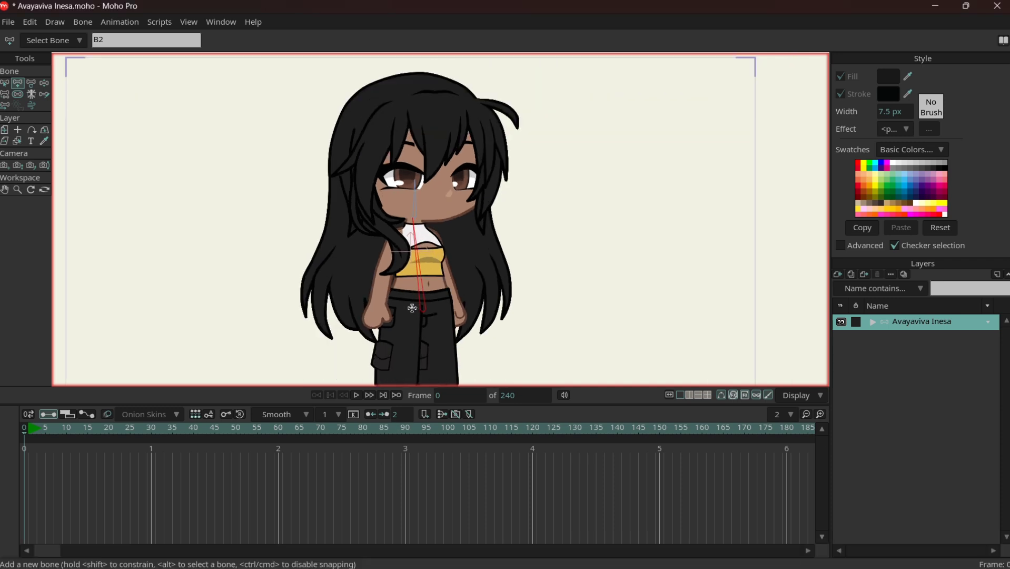
{"action": "scroll", "coordinate": [412, 308], "scroll_direction": "up", "scroll_amount": 4}
{"action": "left_click_drag", "start_coordinate": [390, 172], "coordinate": [352, 301]}
{"action": "left_click_drag", "start_coordinate": [351, 301], "coordinate": [342, 334]}
{"action": "left_click_drag", "start_coordinate": [447, 175], "coordinate": [485, 302]}
{"action": "left_click_drag", "start_coordinate": [485, 303], "coordinate": [493, 331]}
Add a thigh bone and a shin bone down each leg, from the hip to just above the shoe
{"action": "scroll", "coordinate": [445, 117], "scroll_direction": "down", "scroll_amount": 3}
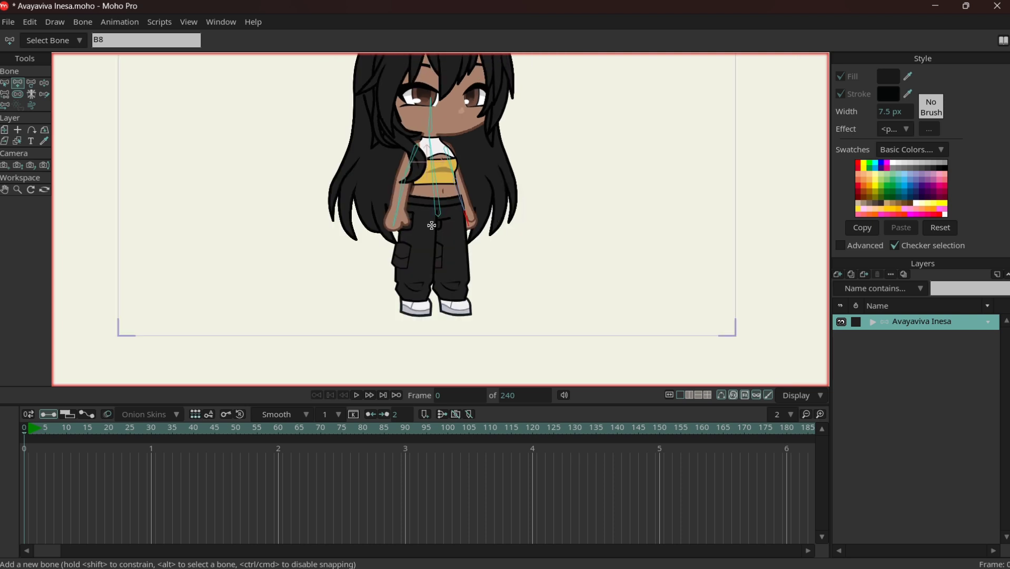
{"action": "scroll", "coordinate": [430, 224], "scroll_direction": "up", "scroll_amount": 3}
{"action": "left_click_drag", "start_coordinate": [411, 200], "coordinate": [403, 362]}
{"action": "left_click_drag", "start_coordinate": [467, 206], "coordinate": [476, 365]}
{"action": "scroll", "coordinate": [433, 303], "scroll_direction": "down", "scroll_amount": 3}
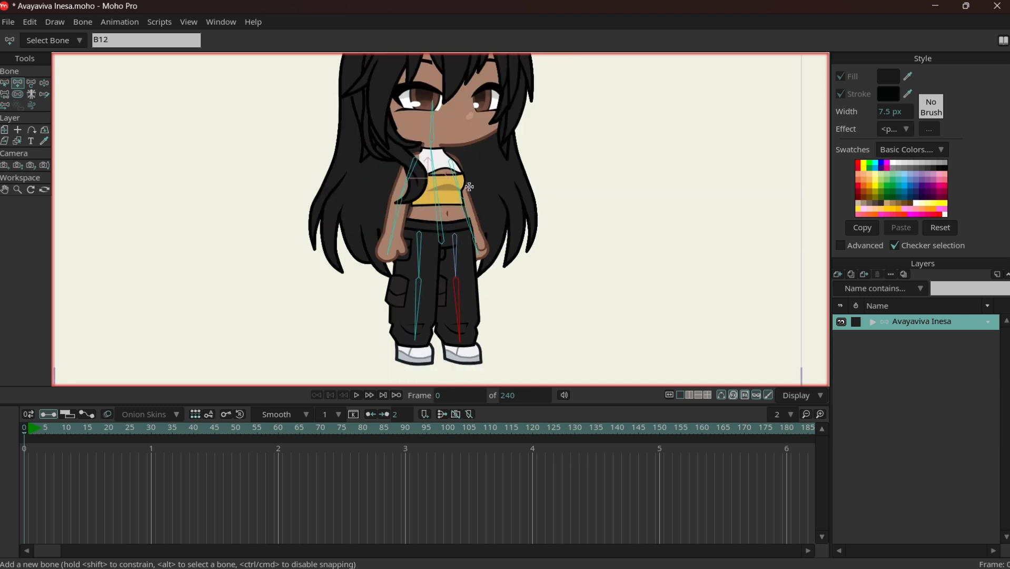
{"action": "scroll", "coordinate": [469, 186], "scroll_direction": "down", "scroll_amount": 3}
{"action": "scroll", "coordinate": [459, 148], "scroll_direction": "up", "scroll_amount": 2}
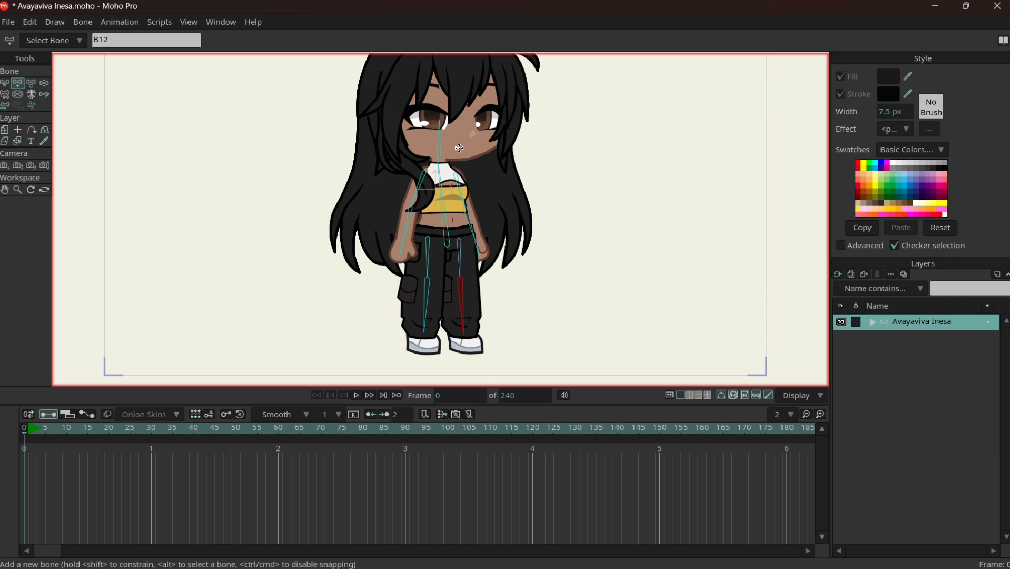
{"action": "scroll", "coordinate": [435, 144], "scroll_direction": "up", "scroll_amount": 1}
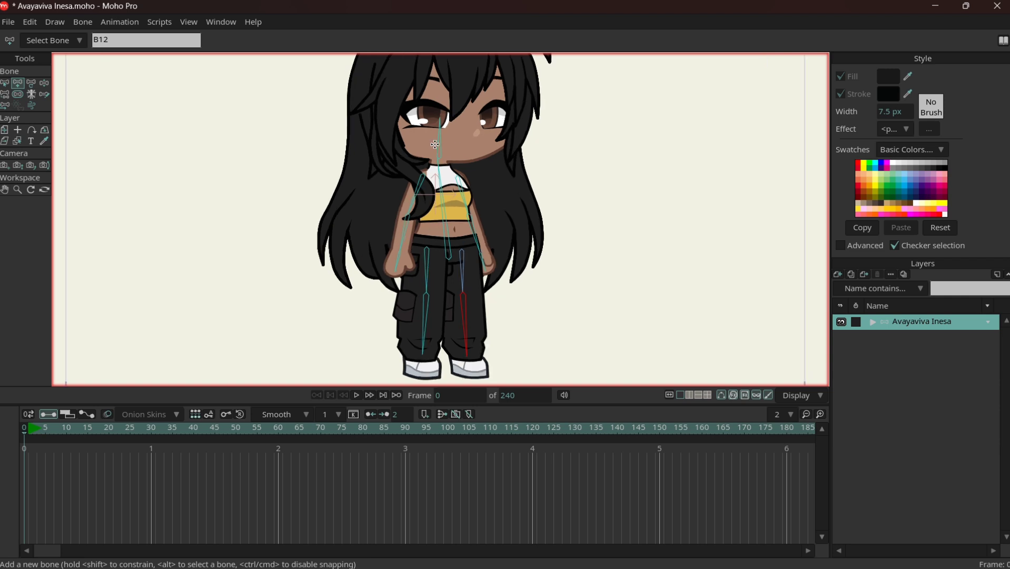
{"action": "scroll", "coordinate": [435, 145], "scroll_direction": "up", "scroll_amount": 1}
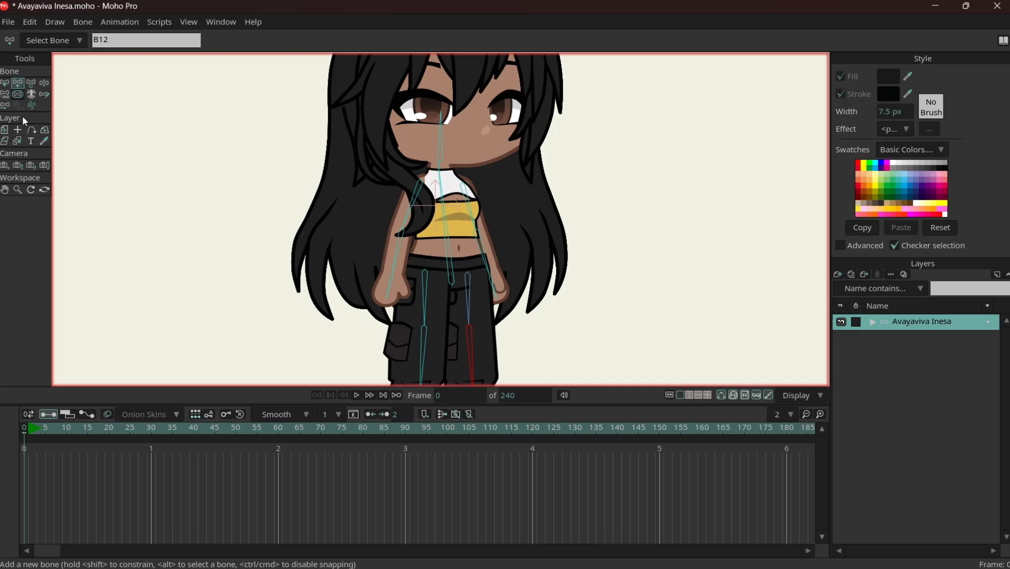
Reduce the bone strength along the arm beneath the front hair lock, with the upper-arm bone at about 0.32, and shrink its forearm bone's influence
{"action": "key", "text": "s"}
{"action": "key", "text": "s"}
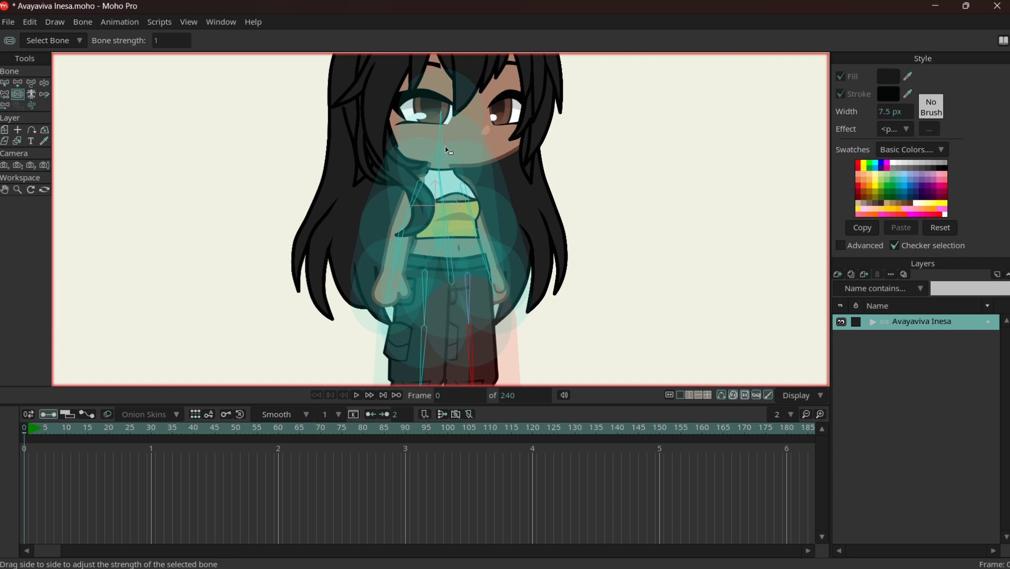
{"action": "scroll", "coordinate": [448, 152], "scroll_direction": "up", "scroll_amount": 2}
{"action": "scroll", "coordinate": [449, 151], "scroll_direction": "up", "scroll_amount": 1}
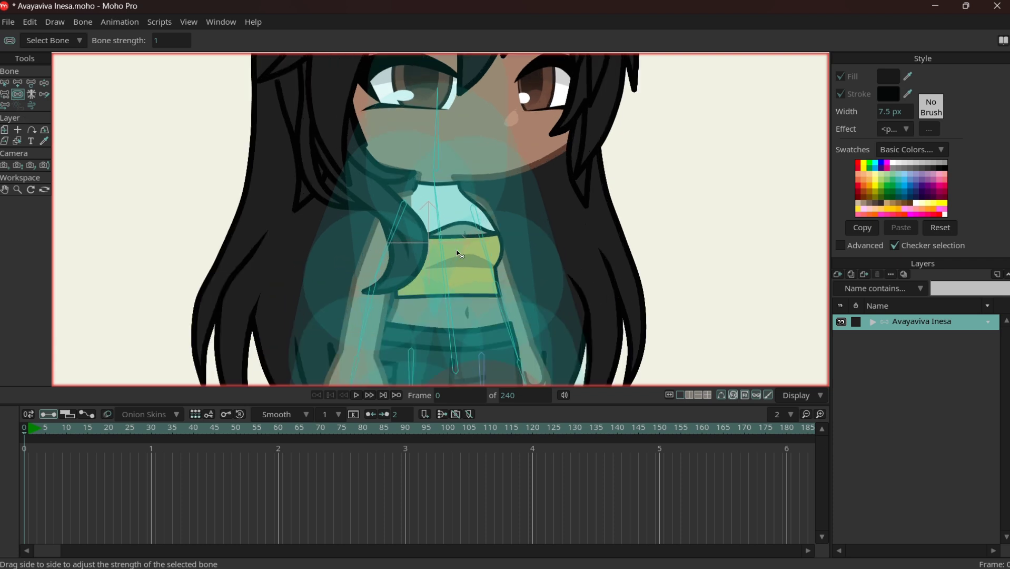
{"action": "left_click", "coordinate": [449, 286]}
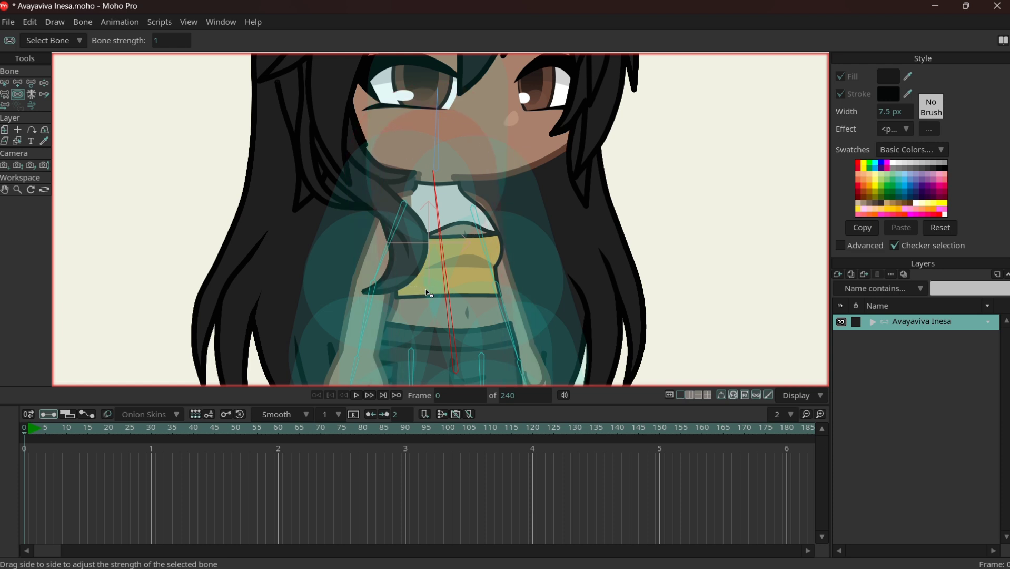
{"action": "left_click", "coordinate": [372, 241]}
{"action": "left_click_drag", "start_coordinate": [371, 241], "coordinate": [339, 241]}
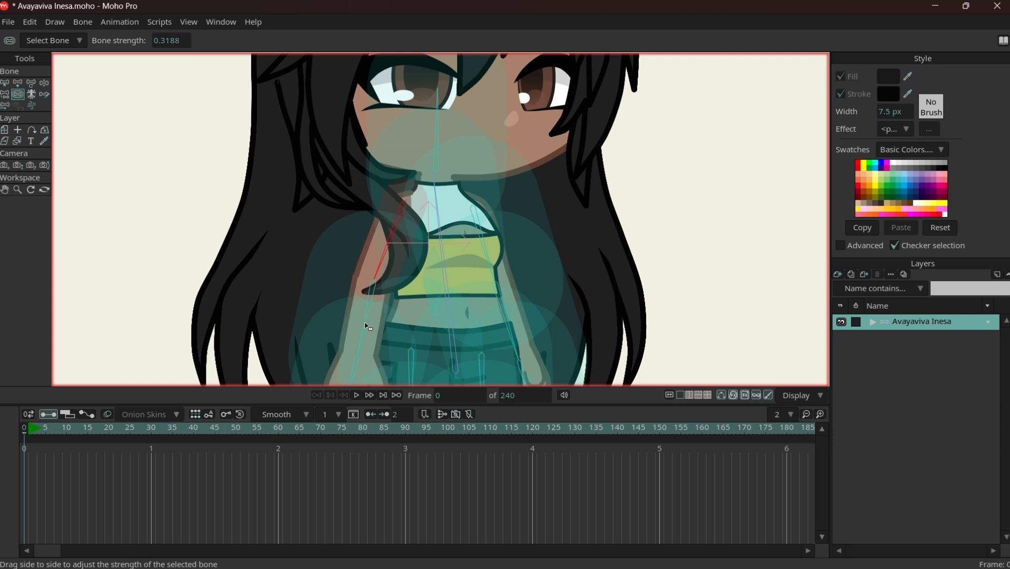
{"action": "left_click_drag", "start_coordinate": [356, 325], "coordinate": [310, 318]}
{"action": "scroll", "coordinate": [425, 271], "scroll_direction": "down", "scroll_amount": 3}
{"action": "left_click_drag", "start_coordinate": [379, 337], "coordinate": [354, 339]}
Reduce the bone strength of the opposite arm's forearm and upper-arm bones to fit the arm, using about 0.44 for the forearm
{"action": "left_click_drag", "start_coordinate": [480, 343], "coordinate": [445, 344]}
{"action": "left_click_drag", "start_coordinate": [473, 299], "coordinate": [455, 304]}
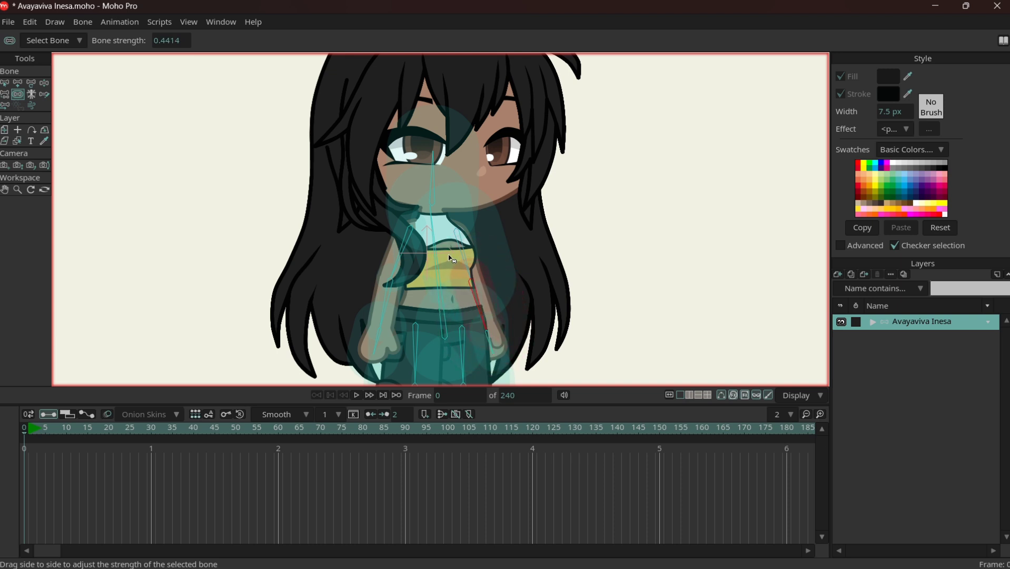
{"action": "left_click_drag", "start_coordinate": [461, 250], "coordinate": [400, 220]}
Reduce the leg bones' strength to about 0.82 for the shin and 0.73 for the thigh, and enlarge the head bone's strength
{"action": "scroll", "coordinate": [456, 151], "scroll_direction": "down", "scroll_amount": 3}
{"action": "scroll", "coordinate": [438, 324], "scroll_direction": "up", "scroll_amount": 3}
{"action": "left_click", "coordinate": [424, 303]}
{"action": "left_click", "coordinate": [477, 298]}
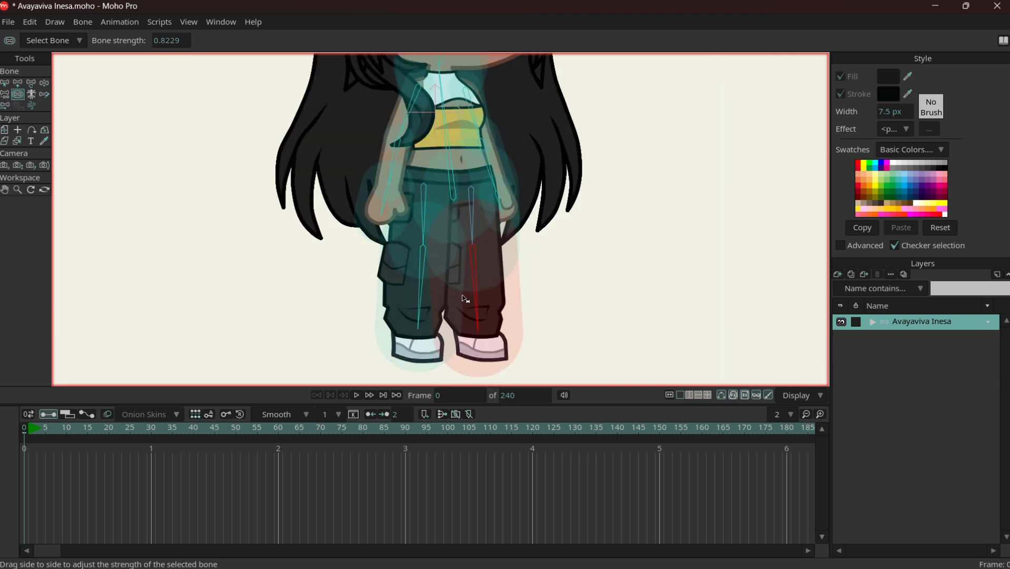
{"action": "left_click", "coordinate": [468, 226]}
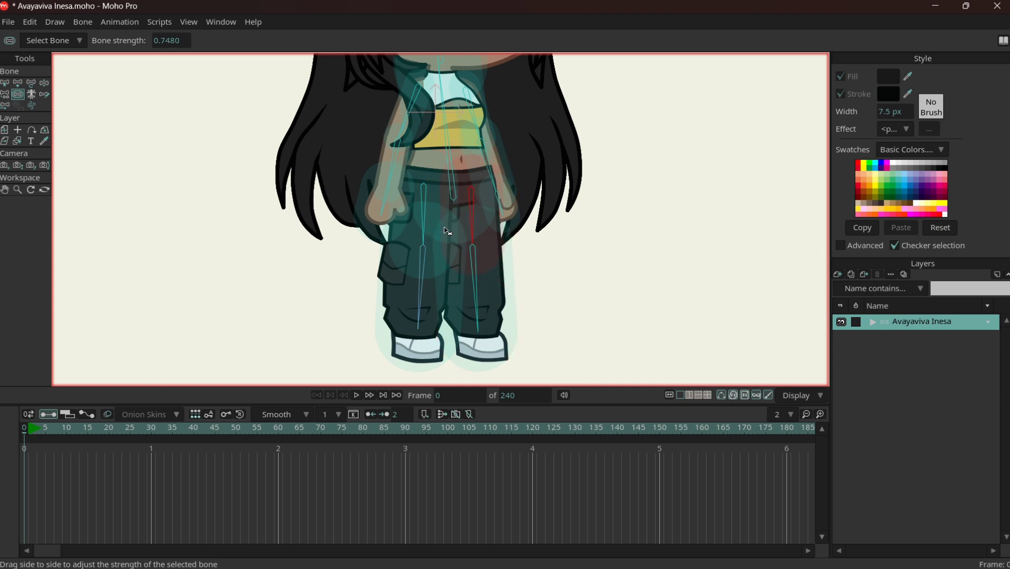
{"action": "scroll", "coordinate": [448, 231], "scroll_direction": "down", "scroll_amount": 4}
{"action": "scroll", "coordinate": [445, 105], "scroll_direction": "up", "scroll_amount": 5}
{"action": "left_click", "coordinate": [443, 149]}
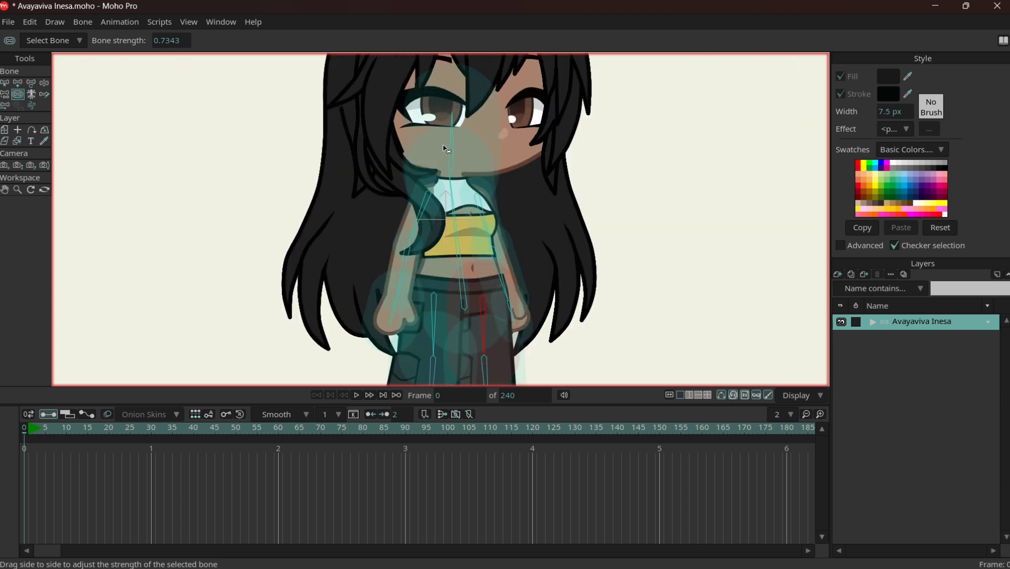
{"action": "left_click_drag", "start_coordinate": [444, 149], "coordinate": [457, 152]}
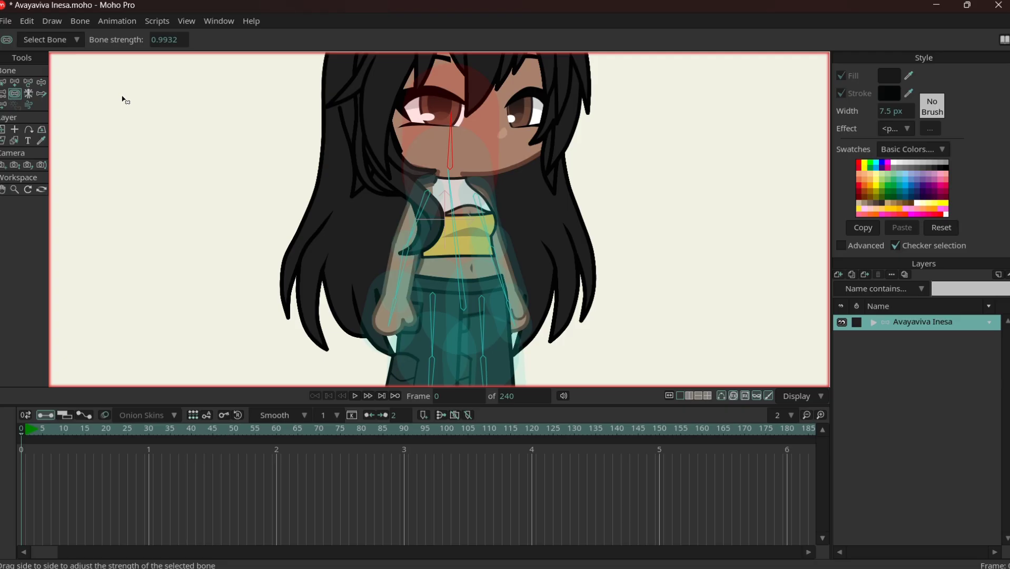
Test the rig's deformation by manipulating the head and torso bones, and return the character to its rest pose
{"action": "key", "text": "z"}
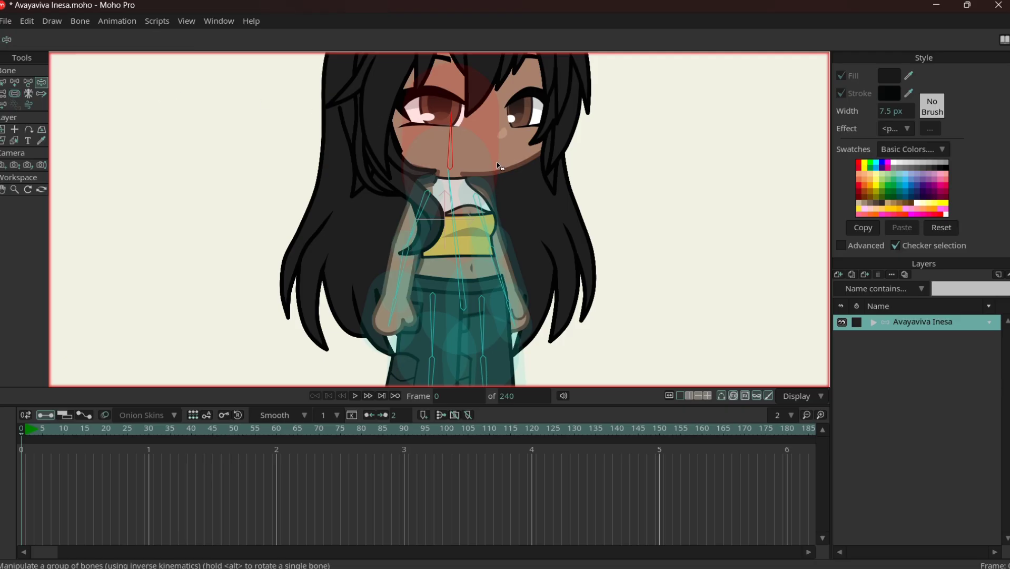
{"action": "left_click_drag", "start_coordinate": [446, 135], "coordinate": [802, 153]}
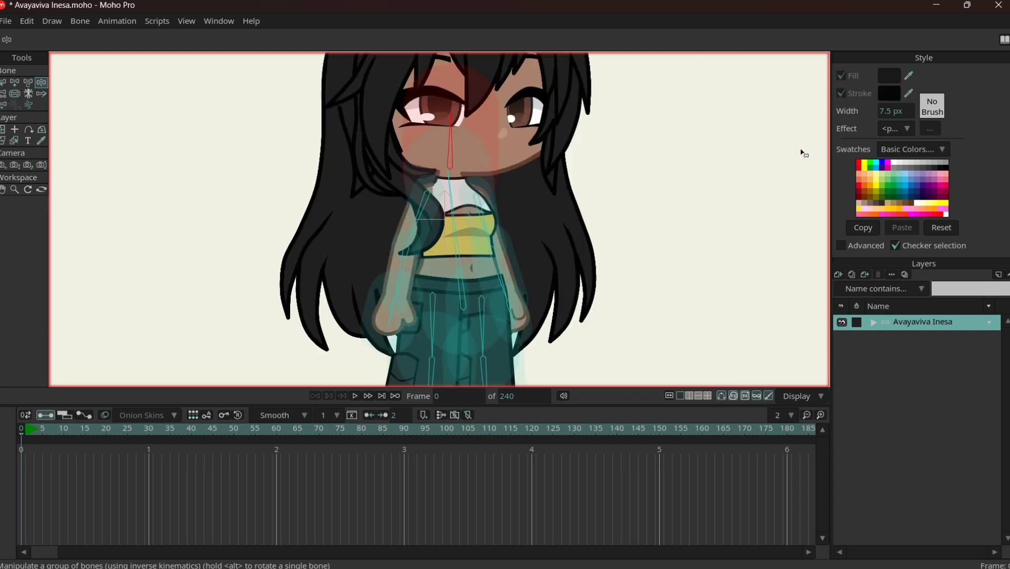
{"action": "left_click", "coordinate": [459, 209]}
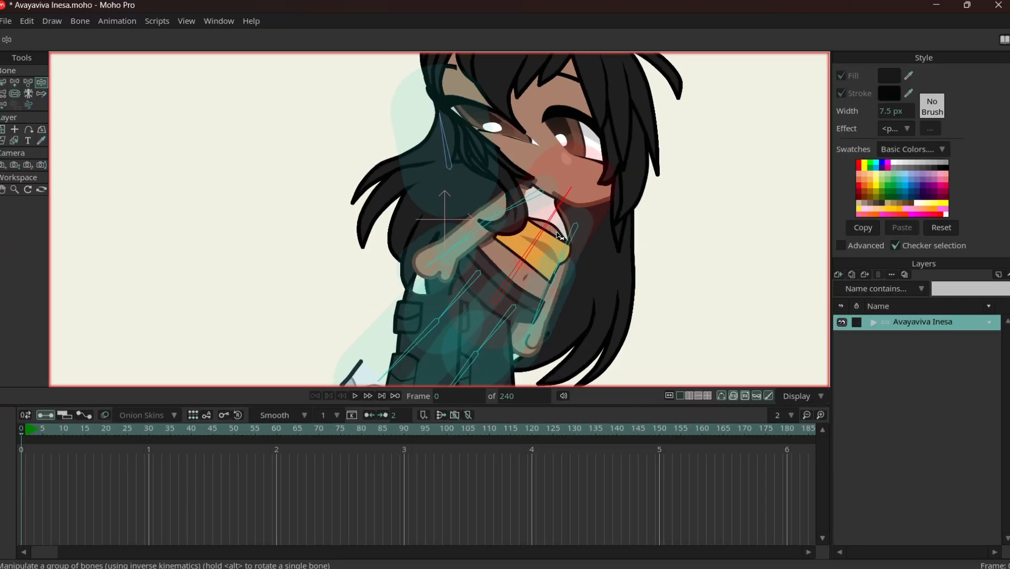
{"action": "scroll", "coordinate": [530, 222], "scroll_direction": "down", "scroll_amount": 3}
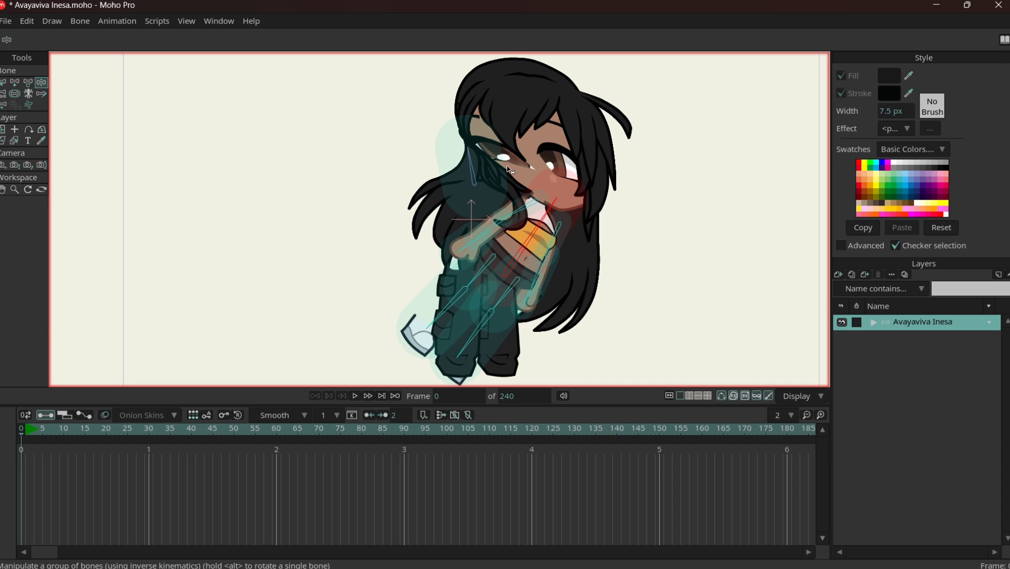
{"action": "scroll", "coordinate": [510, 169], "scroll_direction": "up", "scroll_amount": 1}
{"action": "scroll", "coordinate": [510, 169], "scroll_direction": "up", "scroll_amount": 1}
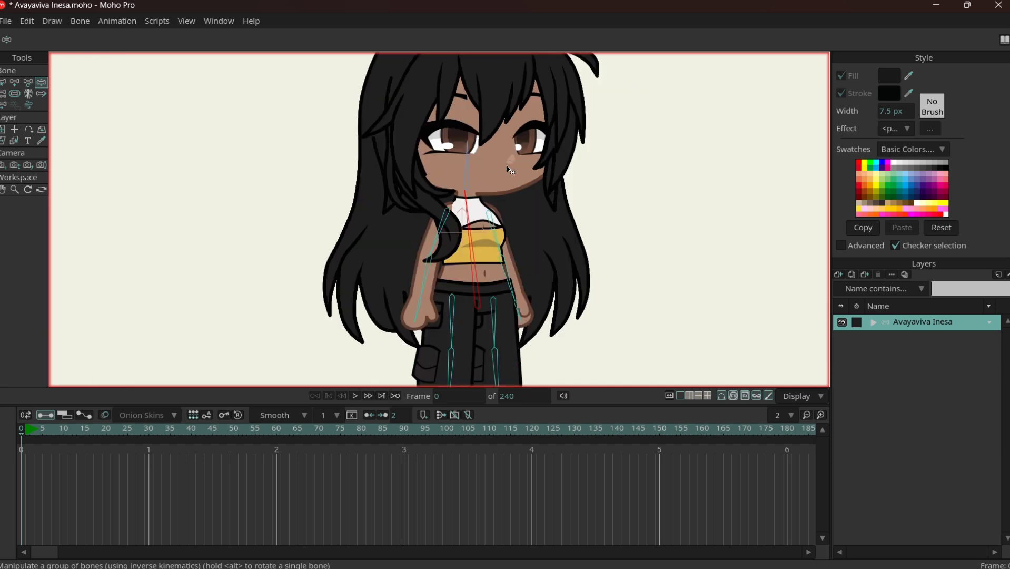
{"action": "key", "text": "z"}
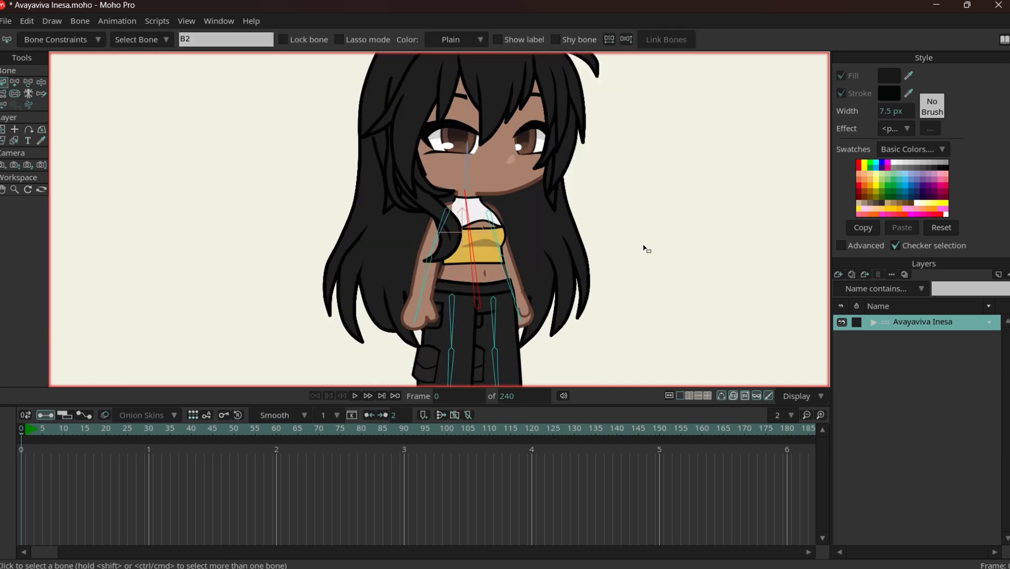
Select the head bone and review the body-part layers inside the Avayaviva Inesa bone layer
{"action": "left_click", "coordinate": [873, 322]}
{"action": "left_click", "coordinate": [460, 171]}
{"action": "left_click", "coordinate": [468, 181]}
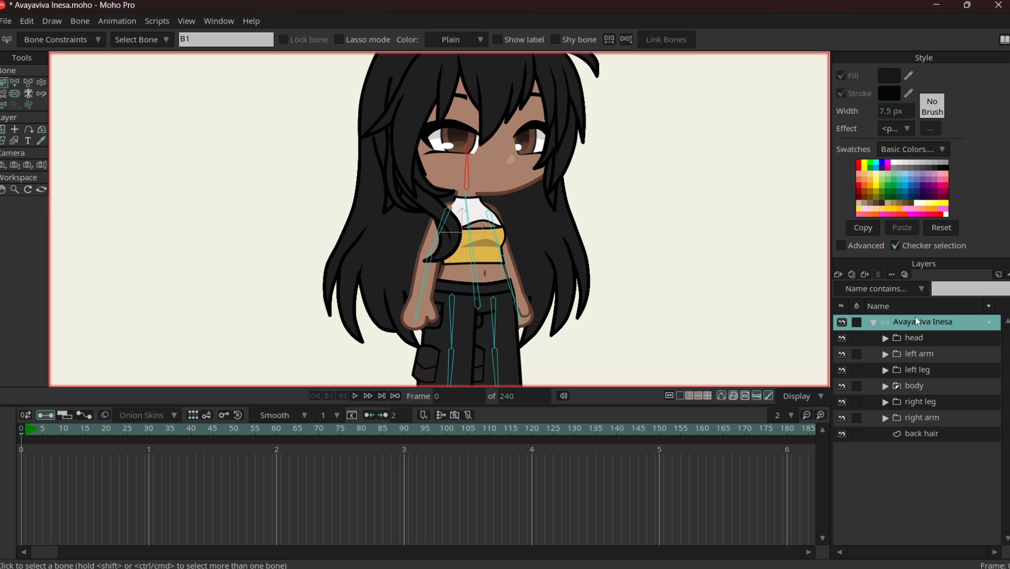
{"action": "left_click", "coordinate": [875, 322]}
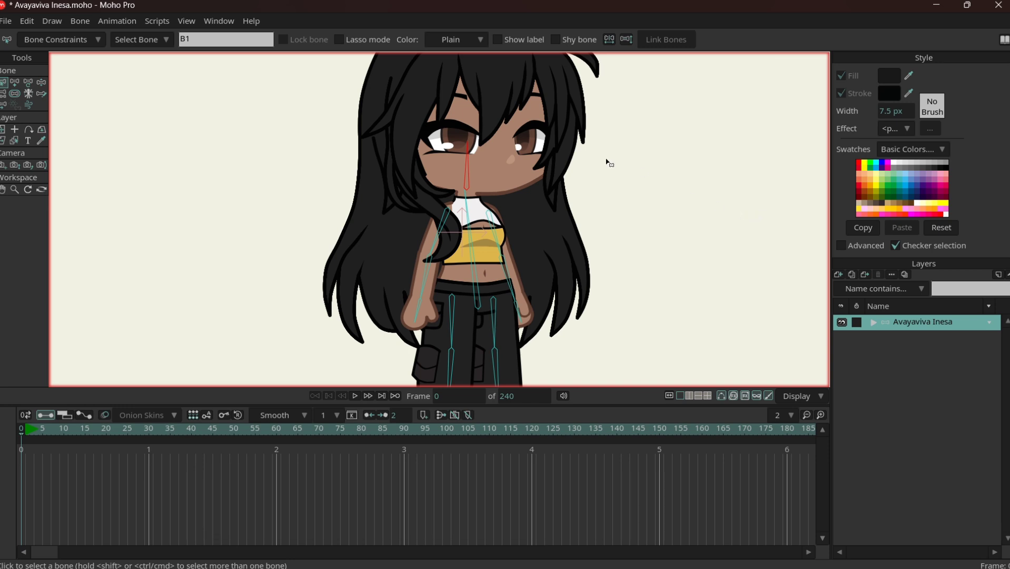
Flexi-bind the head, ear and nose layers to the head bone
{"action": "key", "text": "alt"}
{"action": "right_click", "coordinate": [491, 170], "text": "alt"}
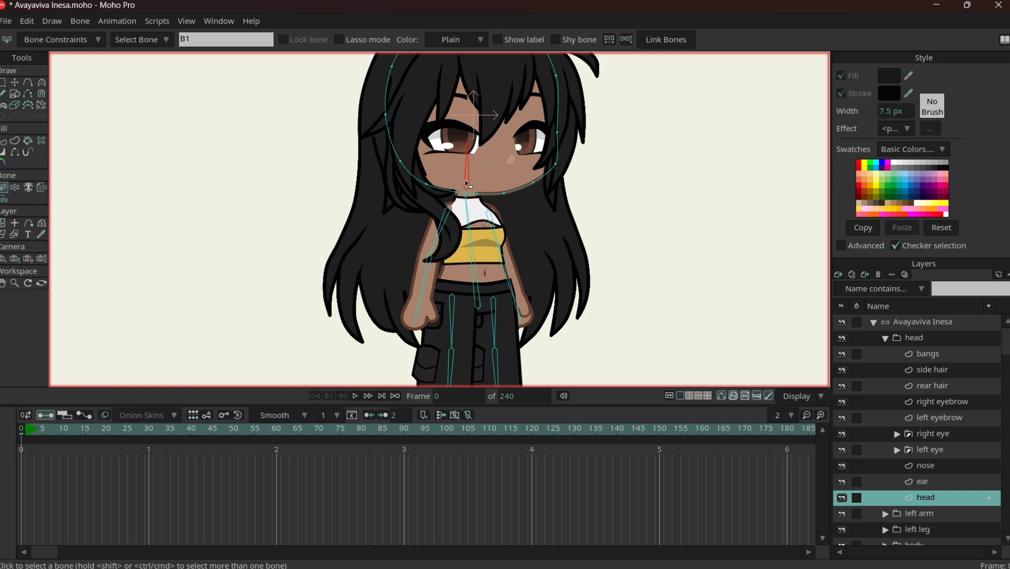
{"action": "scroll", "coordinate": [471, 172], "scroll_direction": "up", "scroll_amount": 3}
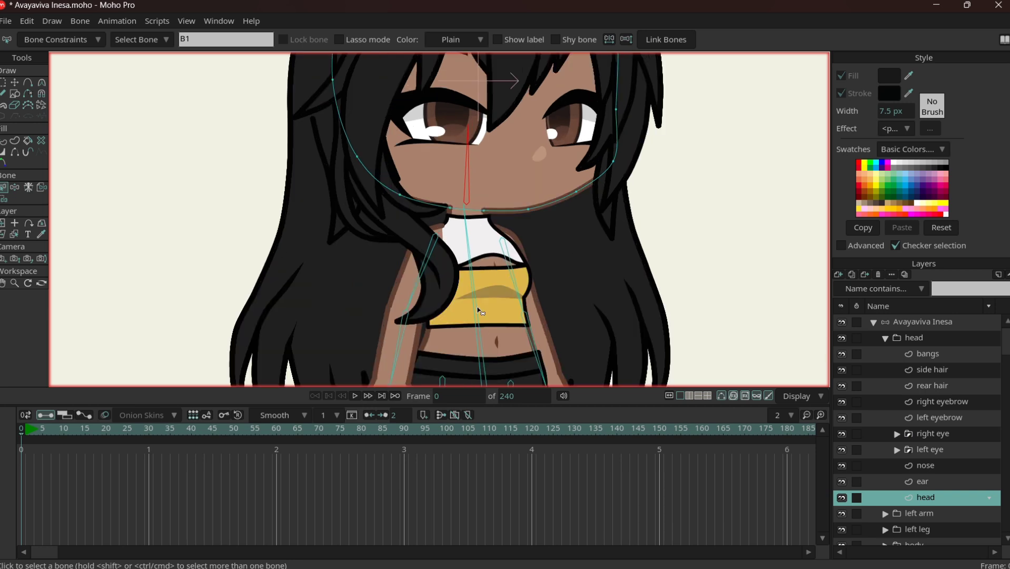
{"action": "scroll", "coordinate": [480, 310], "scroll_direction": "down", "scroll_amount": 2}
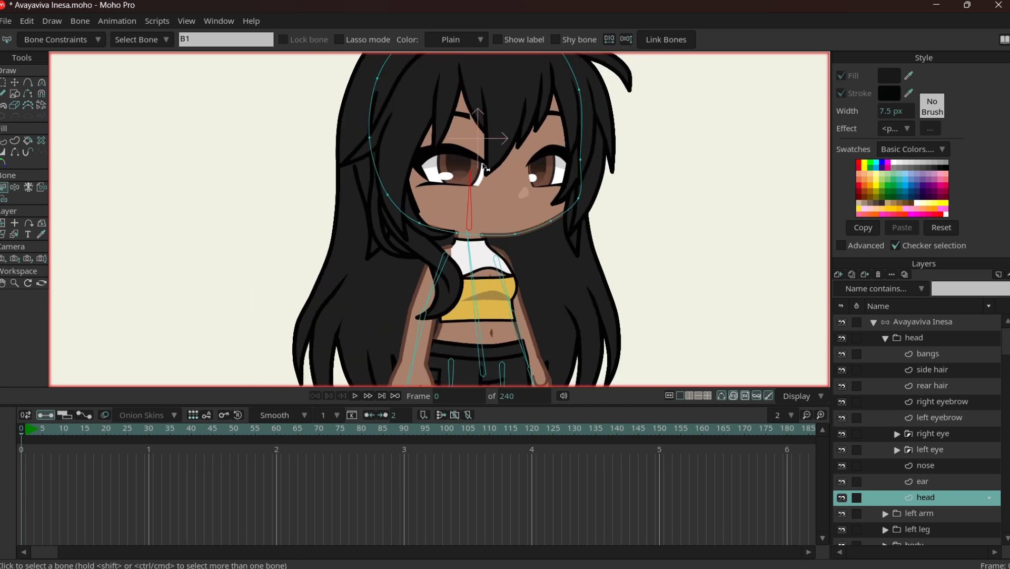
{"action": "scroll", "coordinate": [484, 168], "scroll_direction": "down", "scroll_amount": 3}
{"action": "scroll", "coordinate": [477, 263], "scroll_direction": "up", "scroll_amount": 1}
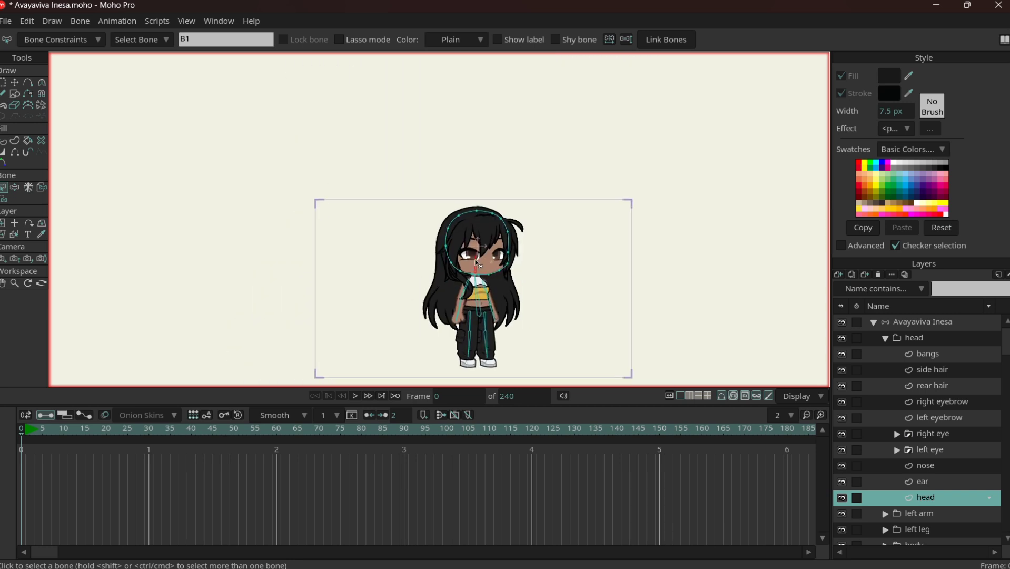
{"action": "scroll", "coordinate": [477, 263], "scroll_direction": "up", "scroll_amount": 3}
{"action": "scroll", "coordinate": [477, 263], "scroll_direction": "up", "scroll_amount": 2}
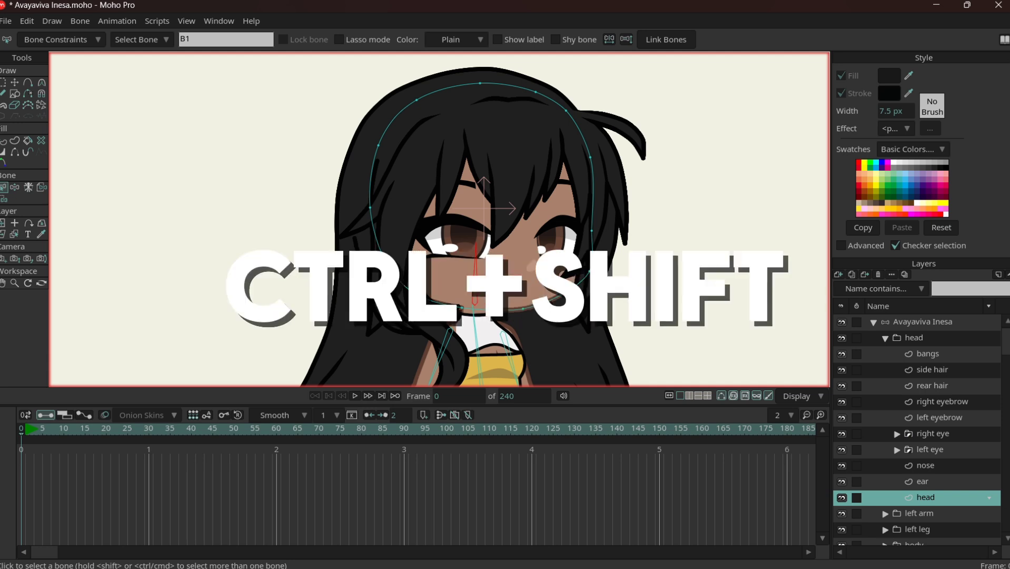
{"action": "key", "text": "ctrl+shift+f"}
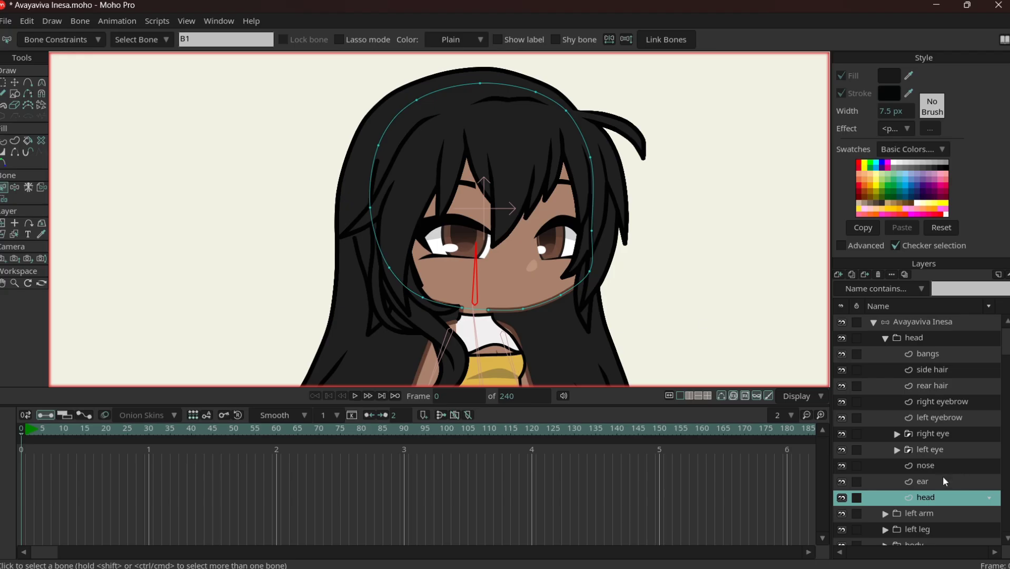
{"action": "left_click", "coordinate": [939, 479]}
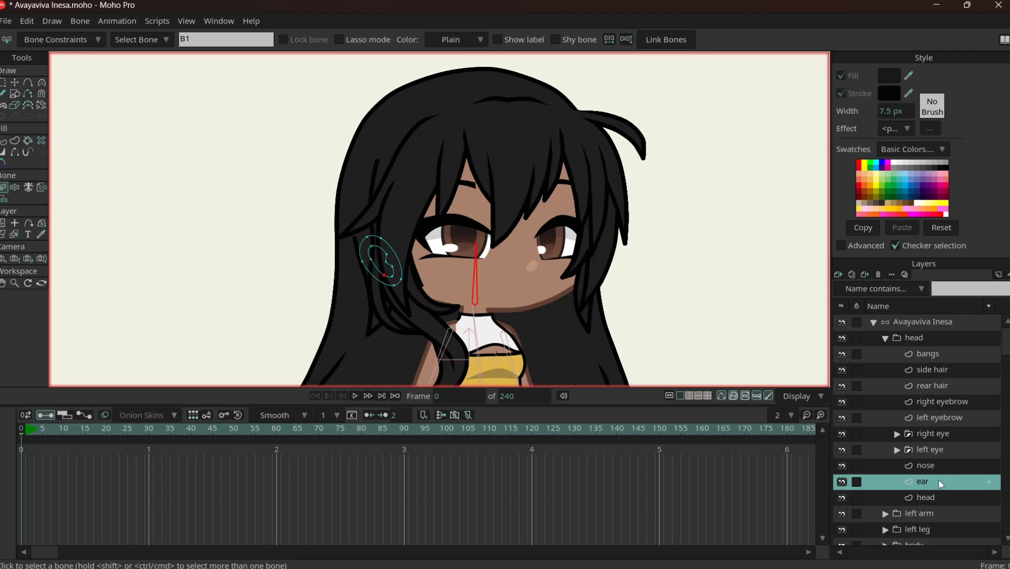
{"action": "left_click", "coordinate": [936, 464]}
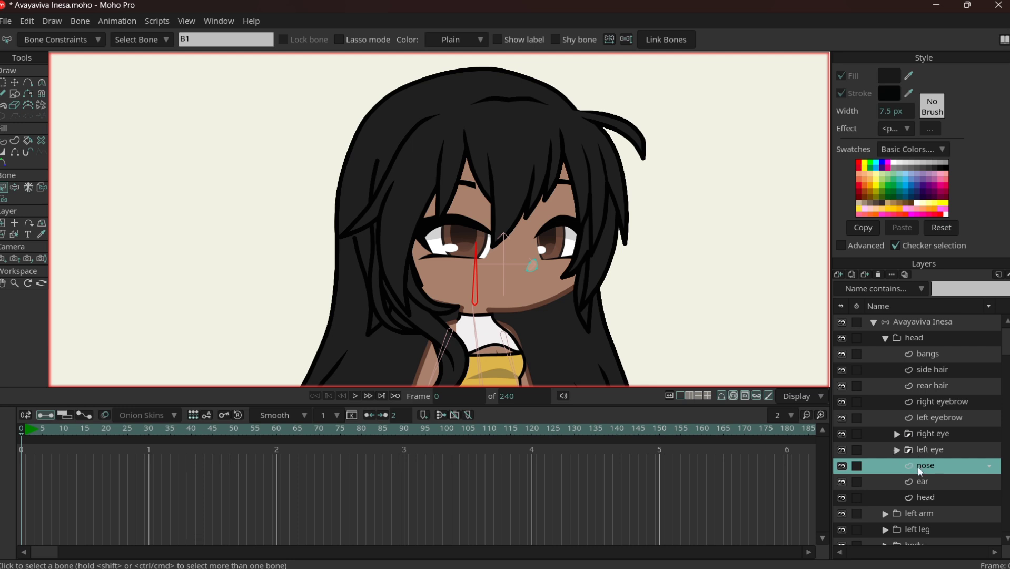
Flexi-bind every layer of the left eye group, from the sclera to the eyelash, to the head bone
{"action": "left_click", "coordinate": [897, 449]}
{"action": "scroll", "coordinate": [913, 471], "scroll_direction": "down", "scroll_amount": 2}
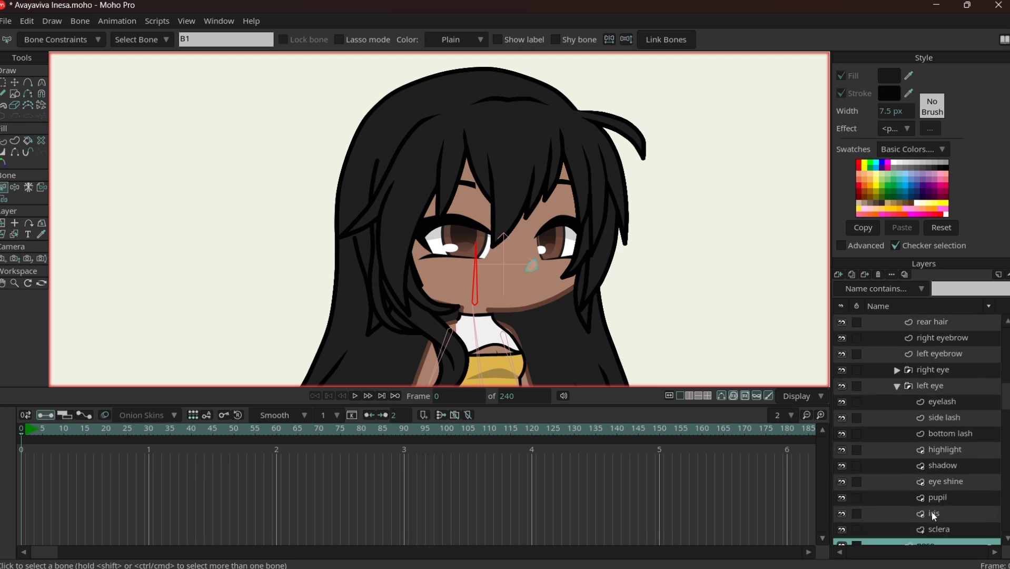
{"action": "left_click", "coordinate": [927, 527]}
{"action": "left_click", "coordinate": [923, 514]}
{"action": "left_click", "coordinate": [929, 497]}
{"action": "left_click", "coordinate": [932, 482]}
{"action": "left_click", "coordinate": [933, 467]}
{"action": "left_click", "coordinate": [935, 449]}
{"action": "left_click", "coordinate": [937, 433]}
{"action": "left_click", "coordinate": [930, 417]}
{"action": "left_click", "coordinate": [932, 401]}
{"action": "left_click", "coordinate": [897, 386]}
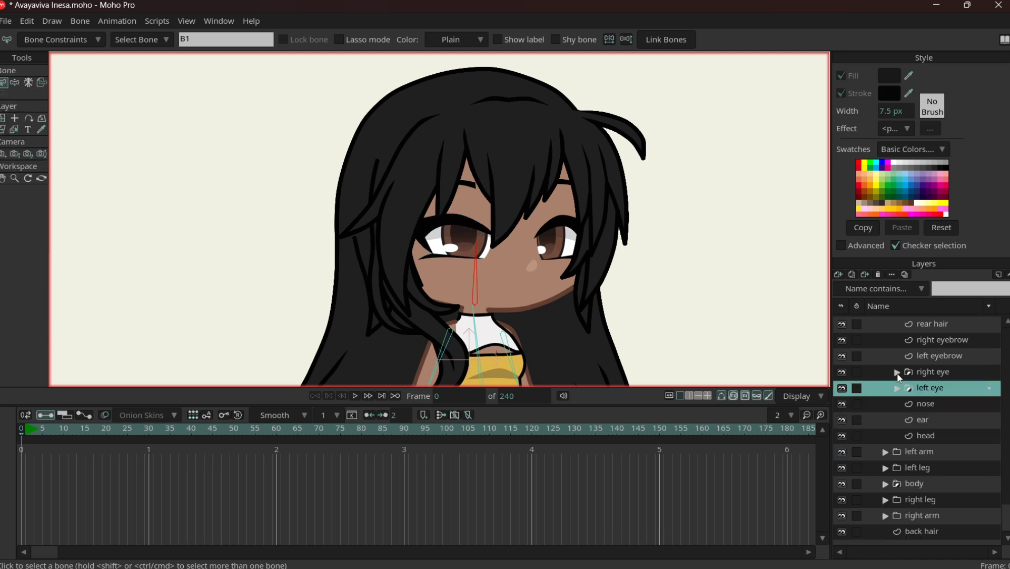
Flexi-bind every layer of the right eye group, from the sclera to the eyelash, to the head bone
{"action": "left_click", "coordinate": [897, 372]}
{"action": "left_click", "coordinate": [939, 515]}
{"action": "left_click", "coordinate": [941, 499]}
{"action": "left_click", "coordinate": [942, 483]}
{"action": "left_click", "coordinate": [948, 467]}
{"action": "left_click", "coordinate": [942, 452]}
{"action": "left_click", "coordinate": [942, 435]}
{"action": "left_click", "coordinate": [940, 419]}
{"action": "left_click", "coordinate": [943, 403]}
{"action": "left_click", "coordinate": [940, 388]}
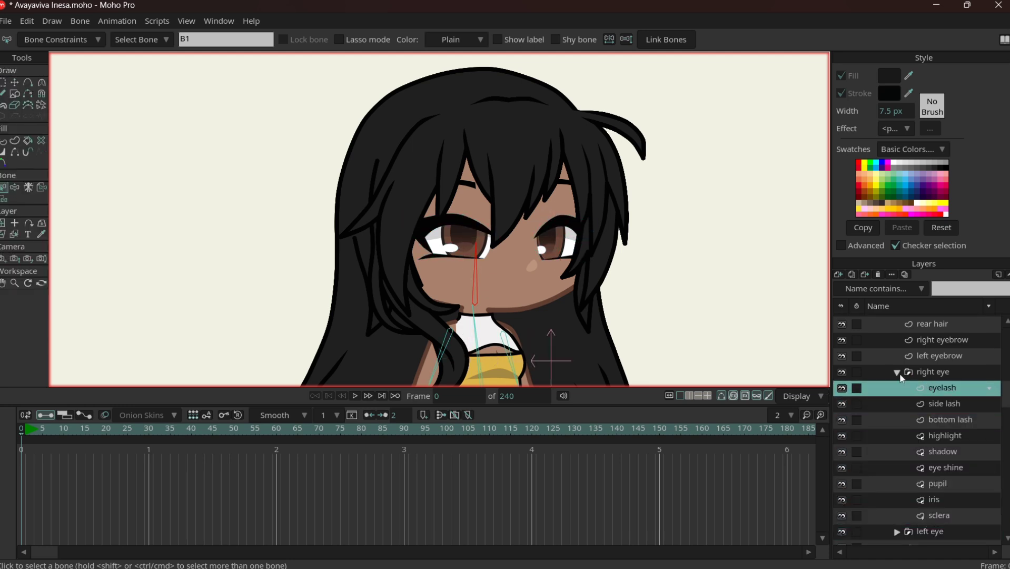
{"action": "left_click", "coordinate": [898, 372]}
Flexi-bind both eyebrow layers and the rear hair, side hair and bangs layers to the head bone
{"action": "left_click", "coordinate": [932, 356]}
{"action": "left_click", "coordinate": [923, 338]}
{"action": "left_click", "coordinate": [925, 322]}
{"action": "scroll", "coordinate": [924, 318], "scroll_direction": "up", "scroll_amount": 2}
{"action": "left_click", "coordinate": [927, 364]}
{"action": "left_click", "coordinate": [918, 349]}
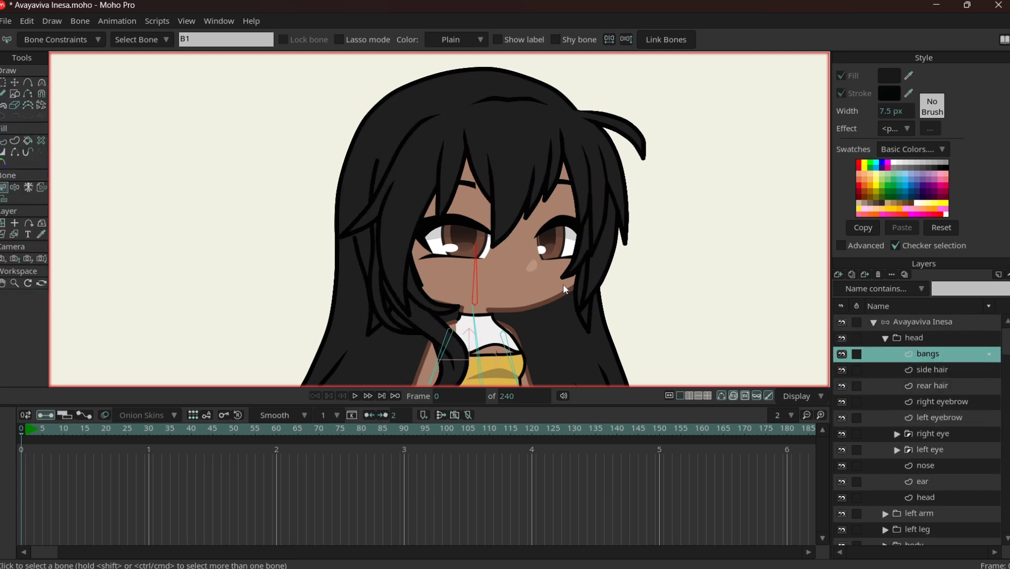
Flexi-bind the back hair layer to the head bone
{"action": "scroll", "coordinate": [562, 310], "scroll_direction": "down", "scroll_amount": 5}
{"action": "right_click", "coordinate": [565, 318], "text": "alt"}
{"action": "scroll", "coordinate": [549, 352], "scroll_direction": "up", "scroll_amount": 4}
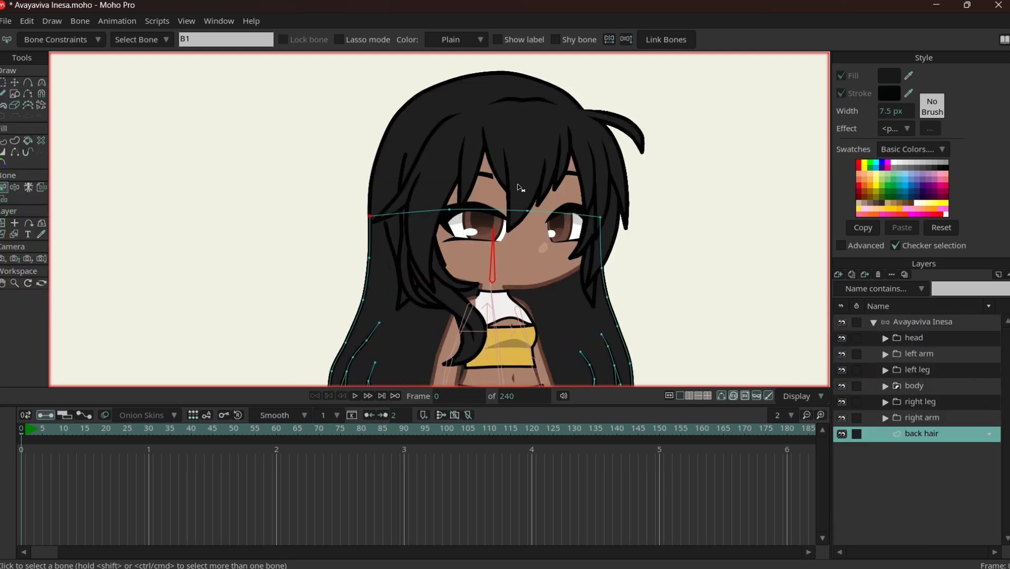
{"action": "scroll", "coordinate": [520, 188], "scroll_direction": "down", "scroll_amount": 3}
{"action": "scroll", "coordinate": [521, 231], "scroll_direction": "up", "scroll_amount": 3}
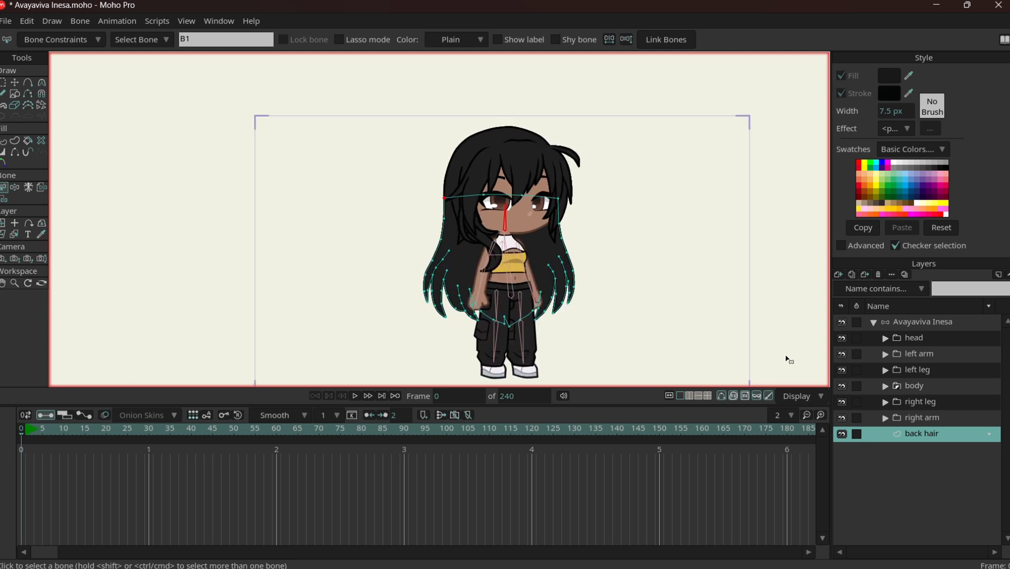
Test the binding by manipulating the head bone on the Avayaviva Inesa bone layer, and undo the movement
{"action": "left_click", "coordinate": [919, 320]}
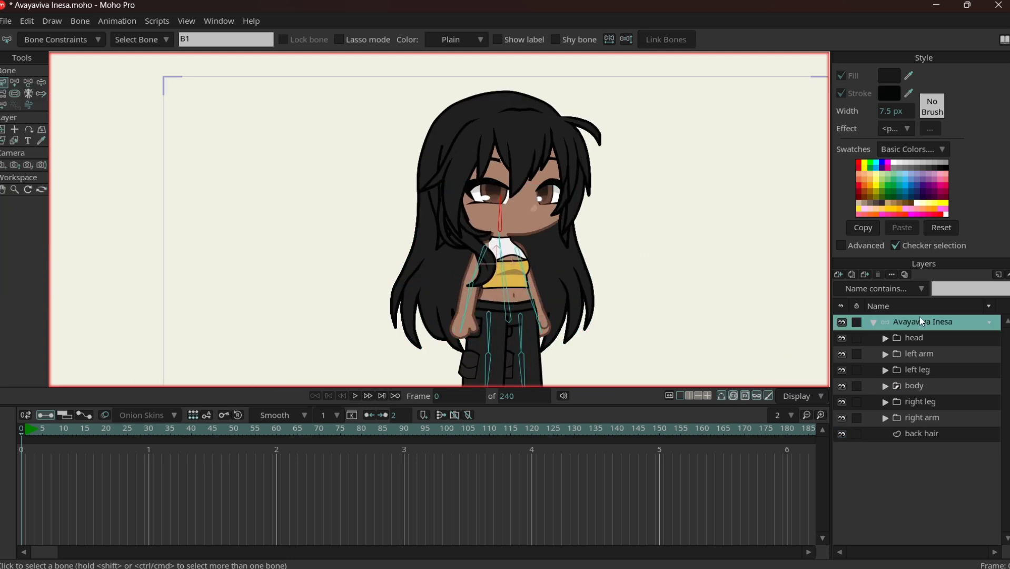
{"action": "key", "text": "z"}
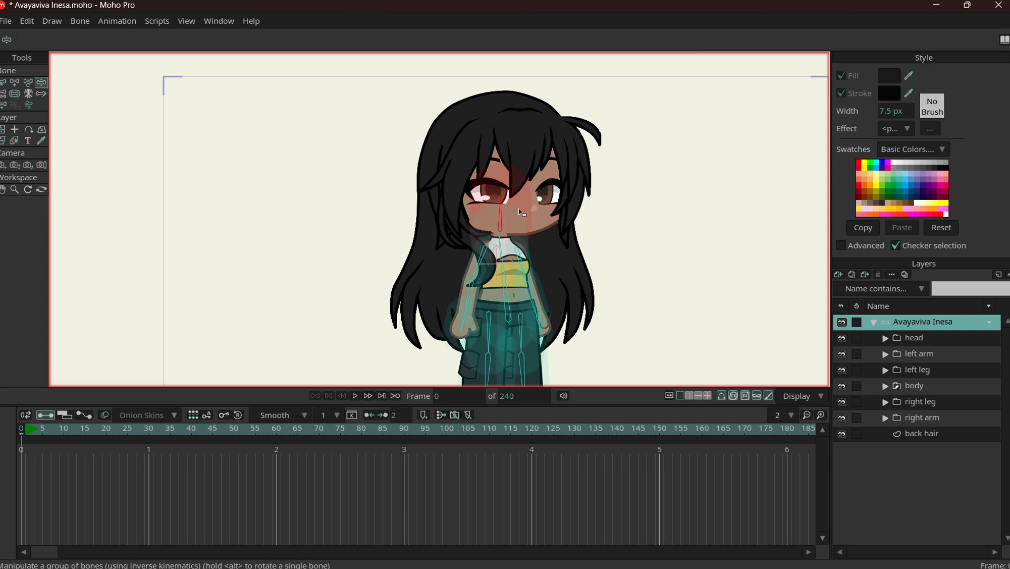
{"action": "left_click_drag", "start_coordinate": [521, 212], "coordinate": [499, 211]}
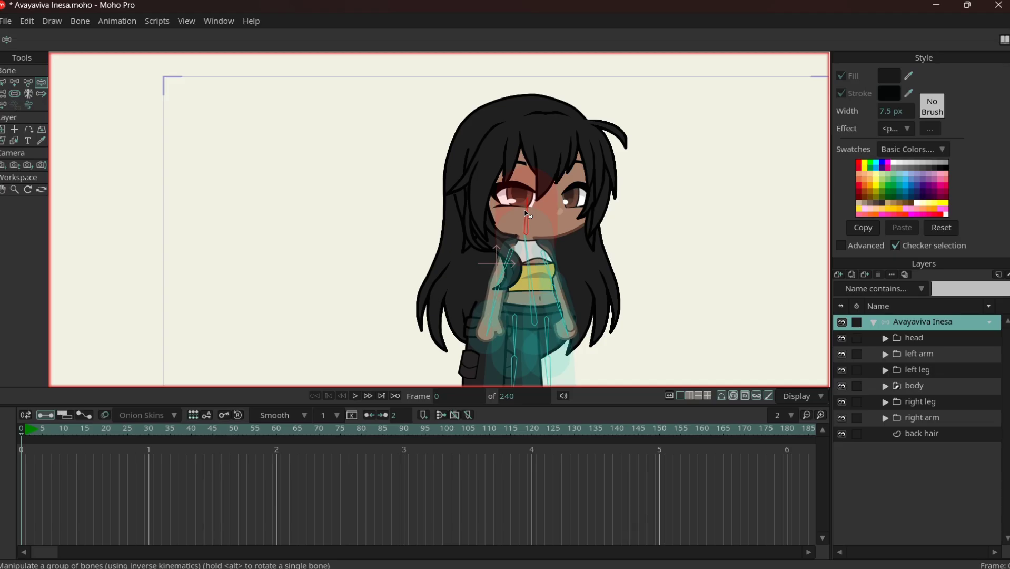
{"action": "key", "text": "ctrl+z"}
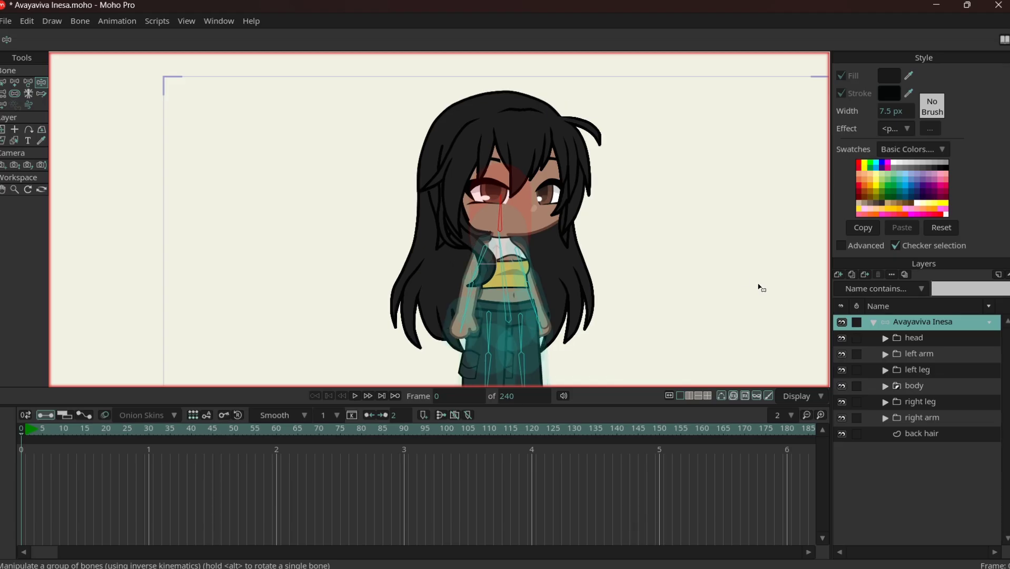
Flexi-bind the left arm group's shoulder, arm, palm and hand layers to that arm's matching bones, leaving the palm hidden
{"action": "left_click", "coordinate": [888, 354]}
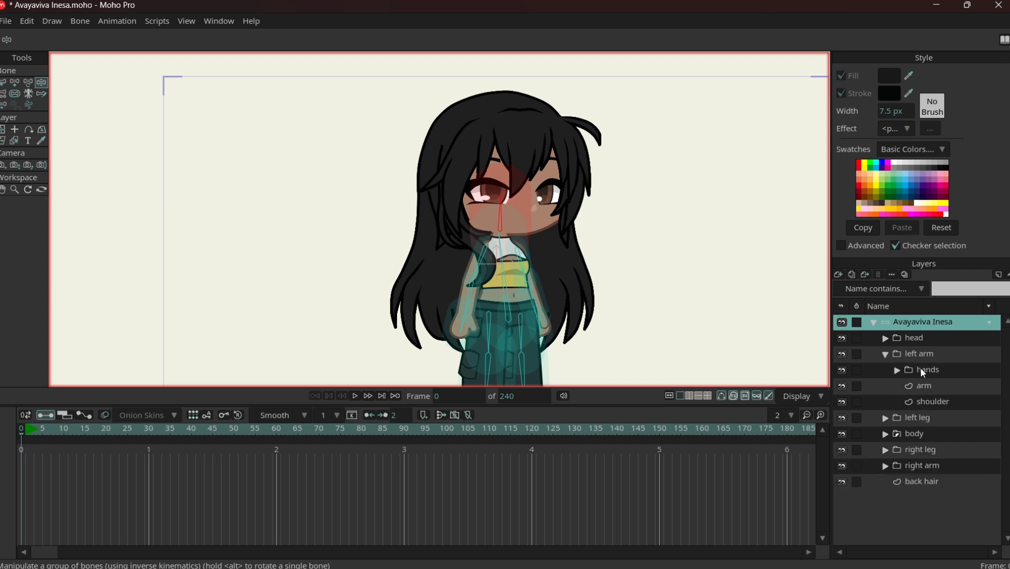
{"action": "left_click", "coordinate": [898, 371]}
{"action": "left_click", "coordinate": [842, 402]}
{"action": "left_click", "coordinate": [842, 402]}
{"action": "left_click", "coordinate": [925, 433]}
{"action": "scroll", "coordinate": [480, 301], "scroll_direction": "up", "scroll_amount": 3}
{"action": "left_click", "coordinate": [895, 420]}
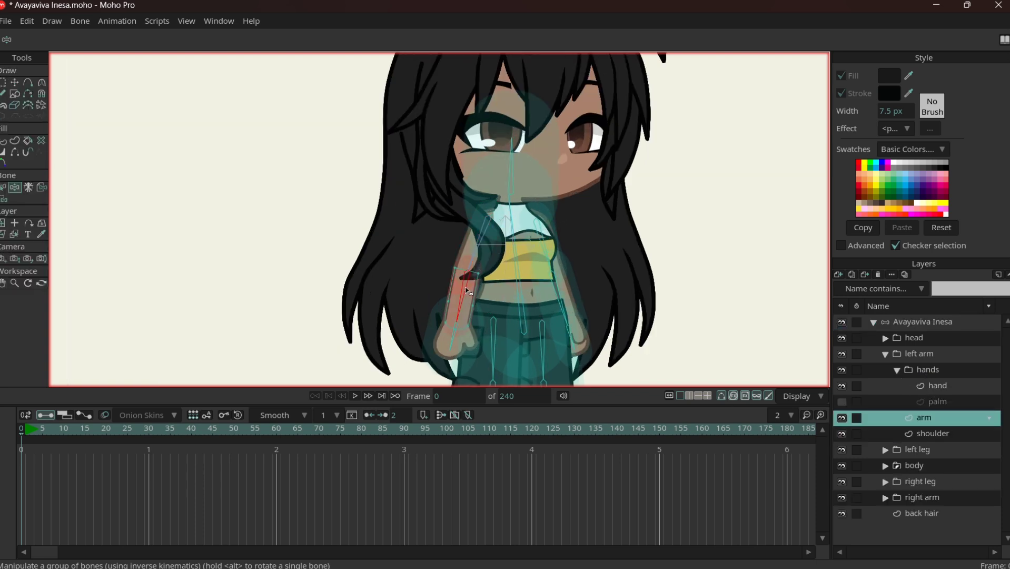
{"action": "left_click", "coordinate": [937, 401]}
{"action": "left_click", "coordinate": [920, 385]}
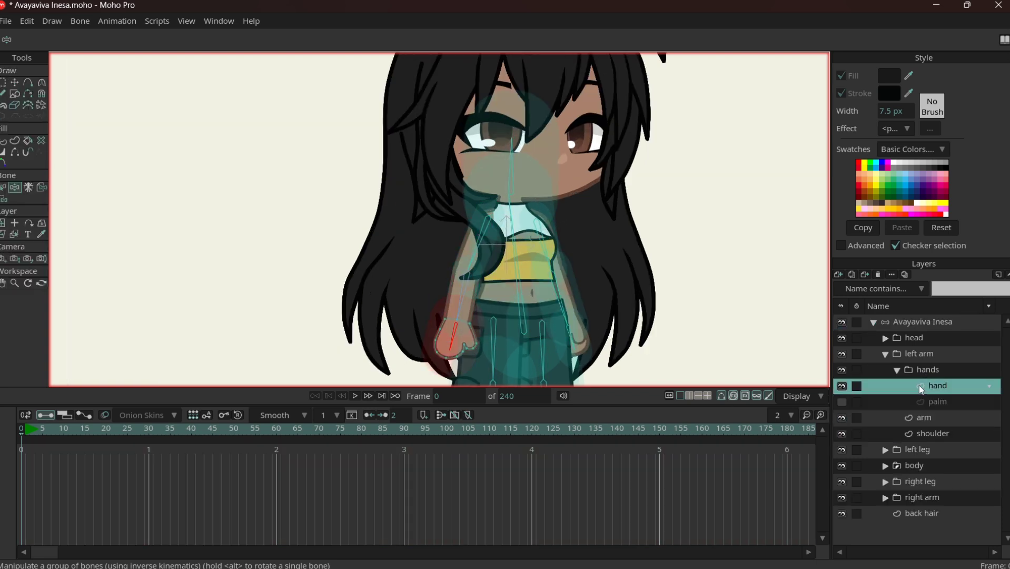
{"action": "left_click", "coordinate": [897, 370]}
{"action": "left_click", "coordinate": [885, 354]}
Flexi-bind the left thigh layer to the thigh bone, and the boot, boot detail and left leg layers to the shin bone
{"action": "left_click", "coordinate": [885, 370]}
{"action": "left_click", "coordinate": [896, 401]}
{"action": "scroll", "coordinate": [475, 133], "scroll_direction": "down", "scroll_amount": 3}
{"action": "scroll", "coordinate": [525, 265], "scroll_direction": "up", "scroll_amount": 2}
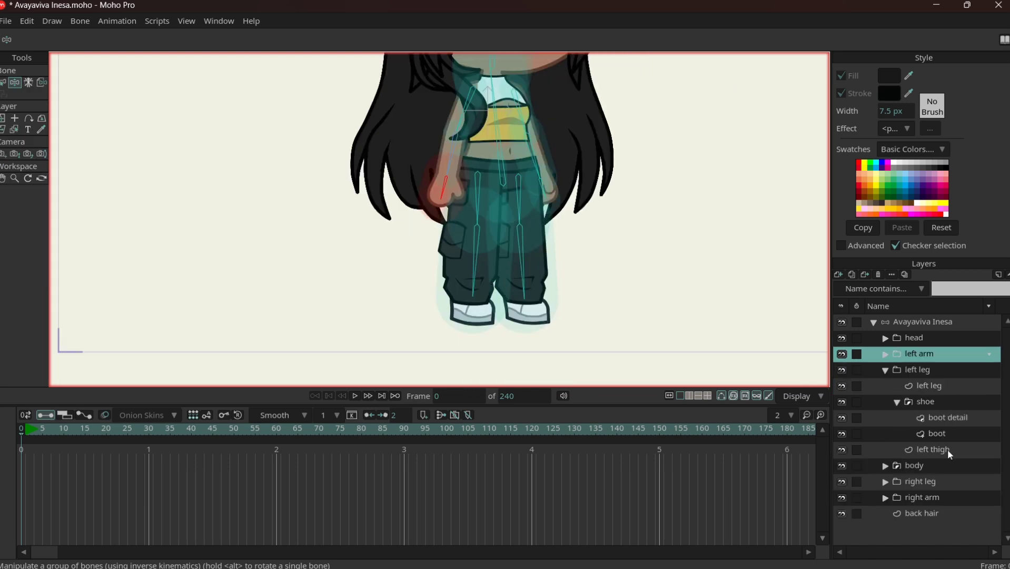
{"action": "left_click", "coordinate": [947, 450]}
{"action": "left_click", "coordinate": [477, 186]}
{"action": "left_click", "coordinate": [936, 433]}
{"action": "left_click", "coordinate": [931, 418]}
{"action": "left_click", "coordinate": [897, 401]}
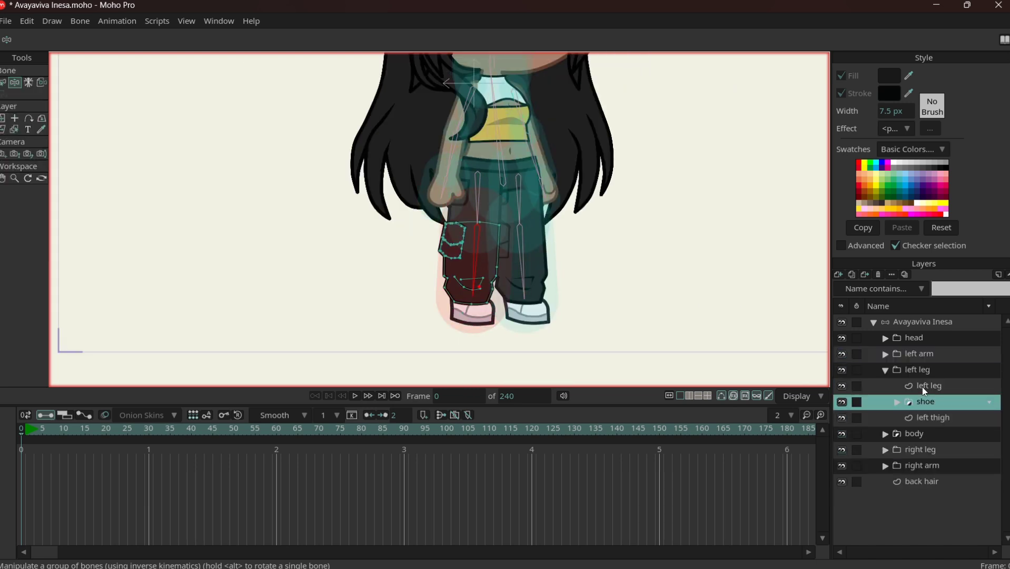
{"action": "left_click", "coordinate": [923, 386]}
{"action": "left_click", "coordinate": [885, 370]}
Flexi-bind the layers inside the body group to the torso bone
{"action": "left_click", "coordinate": [885, 385]}
{"action": "left_click", "coordinate": [926, 449]}
{"action": "left_click", "coordinate": [929, 417]}
{"action": "left_click", "coordinate": [929, 402]}
{"action": "left_click", "coordinate": [885, 385]}
Flexi-bind the right leg group's boot detail, boot and thigh layers to that leg's shin and thigh bones
{"action": "left_click", "coordinate": [885, 401]}
{"action": "left_click", "coordinate": [897, 433]}
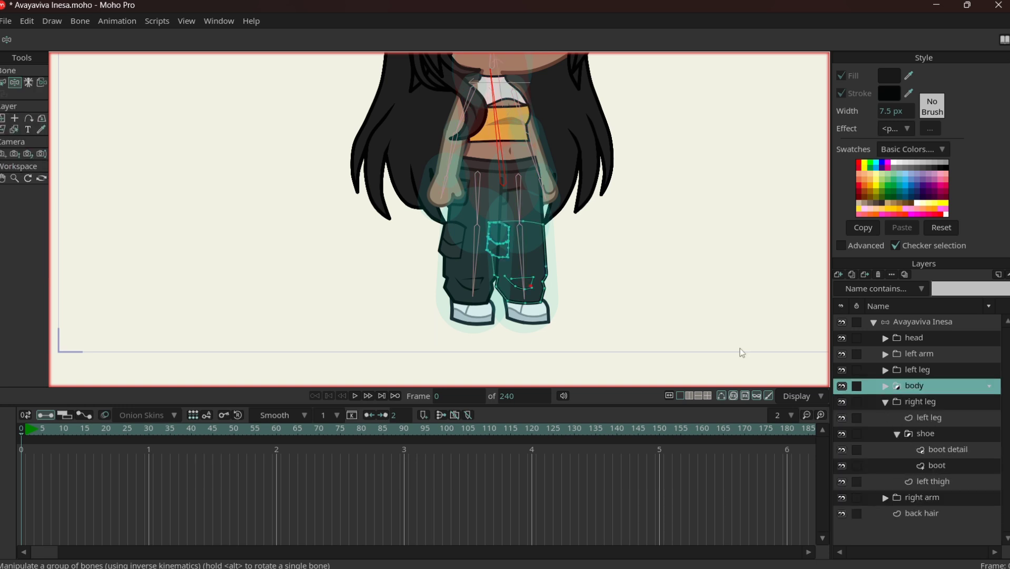
{"action": "left_click", "coordinate": [914, 451]}
{"action": "left_click", "coordinate": [915, 464]}
{"action": "left_click", "coordinate": [915, 480]}
{"action": "left_click", "coordinate": [896, 433]}
{"action": "left_click", "coordinate": [885, 401]}
Flexi-bind the right arm group's layers to that arm's matching bones
{"action": "left_click", "coordinate": [885, 418]}
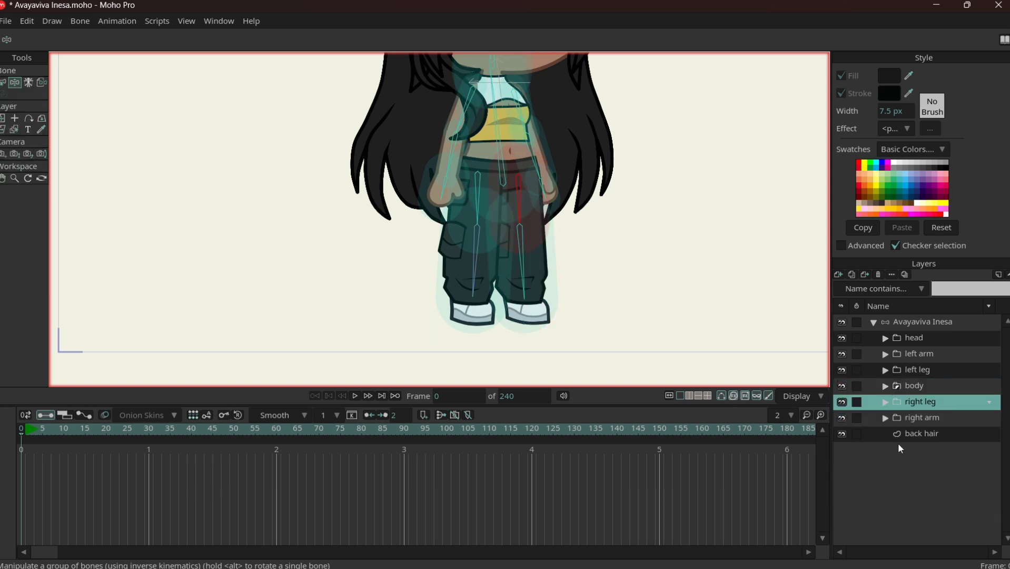
{"action": "left_click", "coordinate": [897, 434]}
{"action": "left_click", "coordinate": [929, 497]}
{"action": "left_click", "coordinate": [929, 482]}
{"action": "left_click", "coordinate": [928, 466]}
{"action": "left_click", "coordinate": [910, 449]}
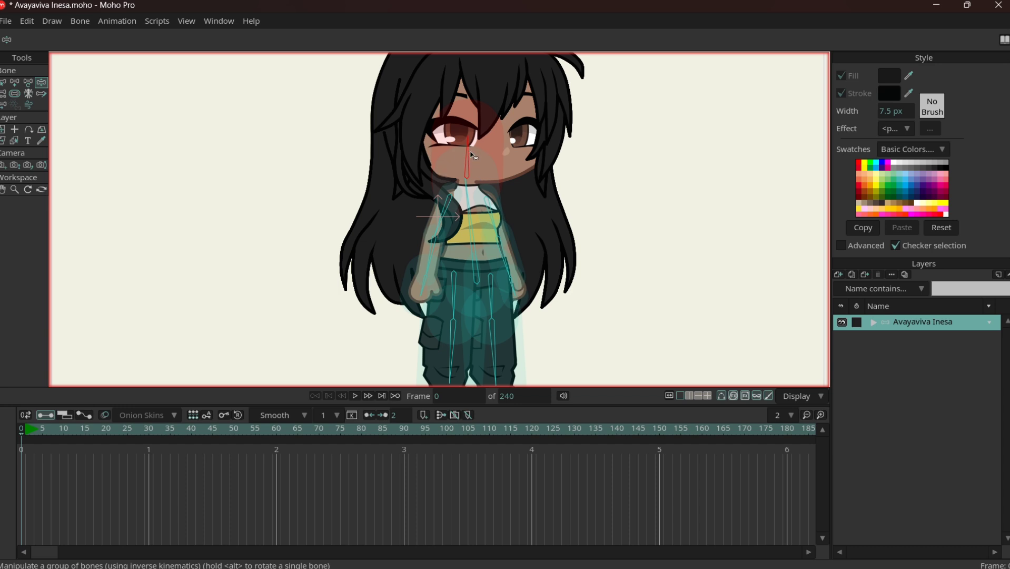
Detach the torso bone from its head-bone parent with the Reparent Bone tool
{"action": "key", "text": "b"}
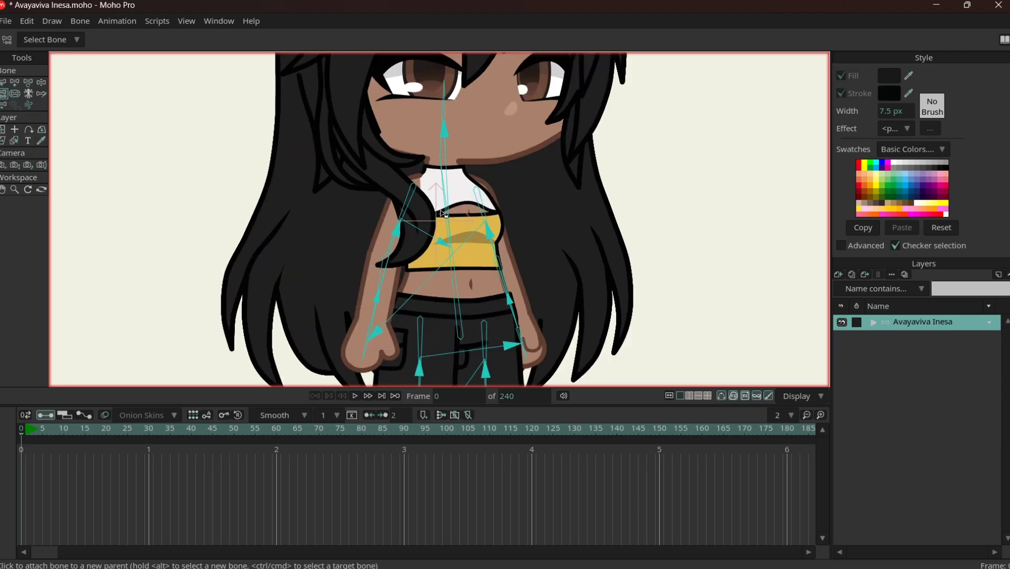
{"action": "key", "text": "b"}
{"action": "left_click", "coordinate": [442, 153]}
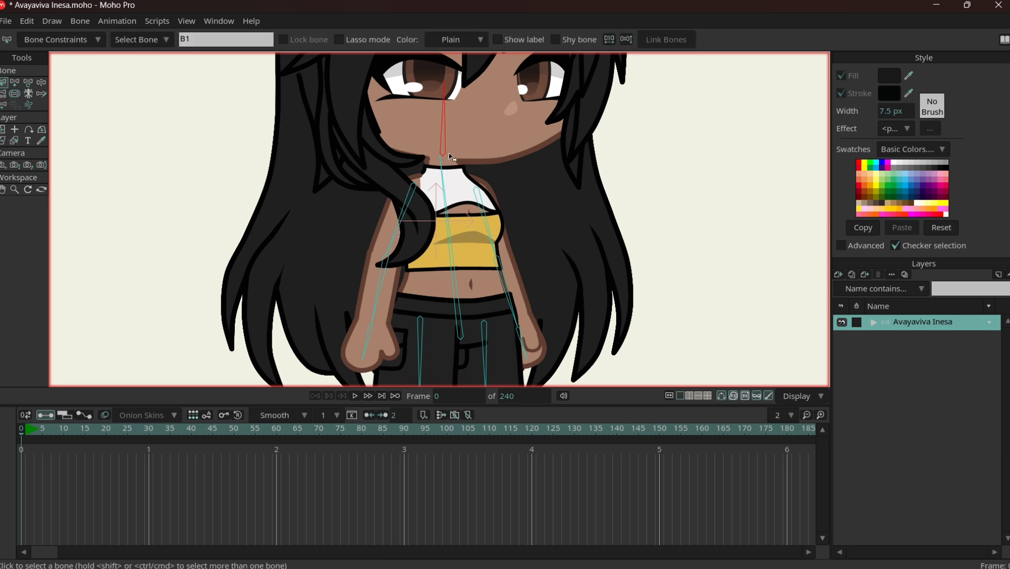
{"action": "key", "text": "p"}
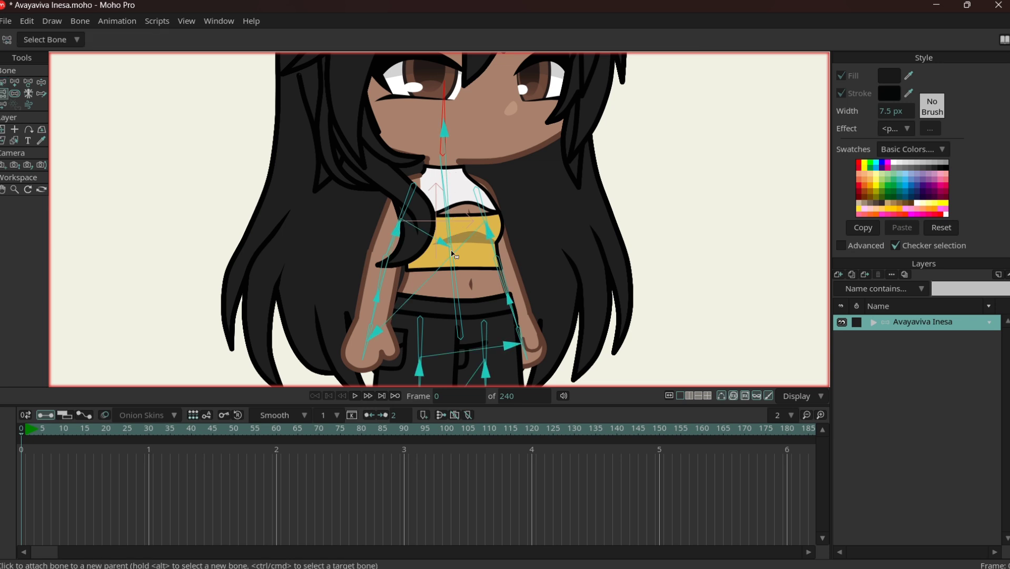
{"action": "key", "text": "b"}
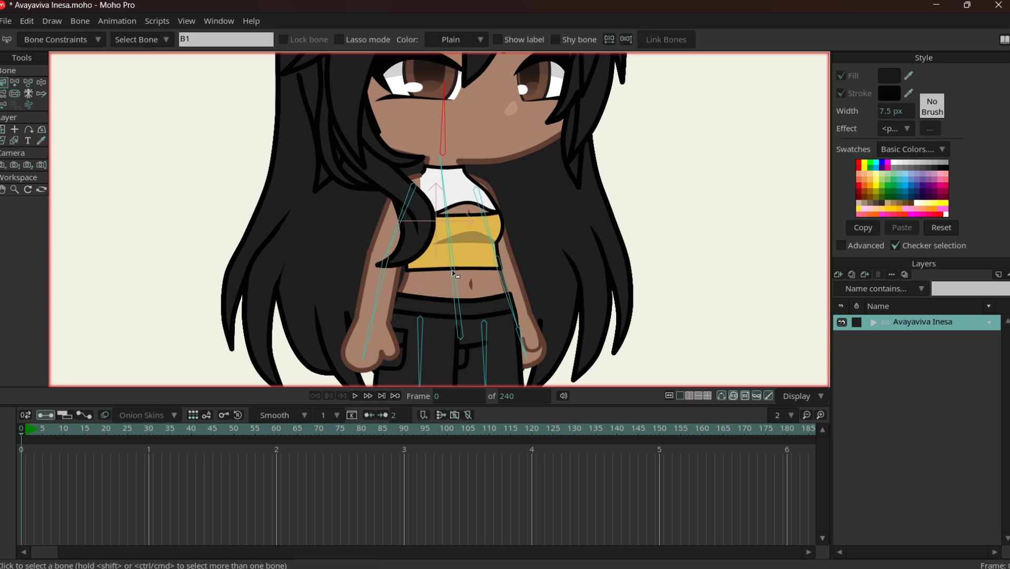
{"action": "left_click", "coordinate": [456, 274]}
{"action": "key", "text": "p"}
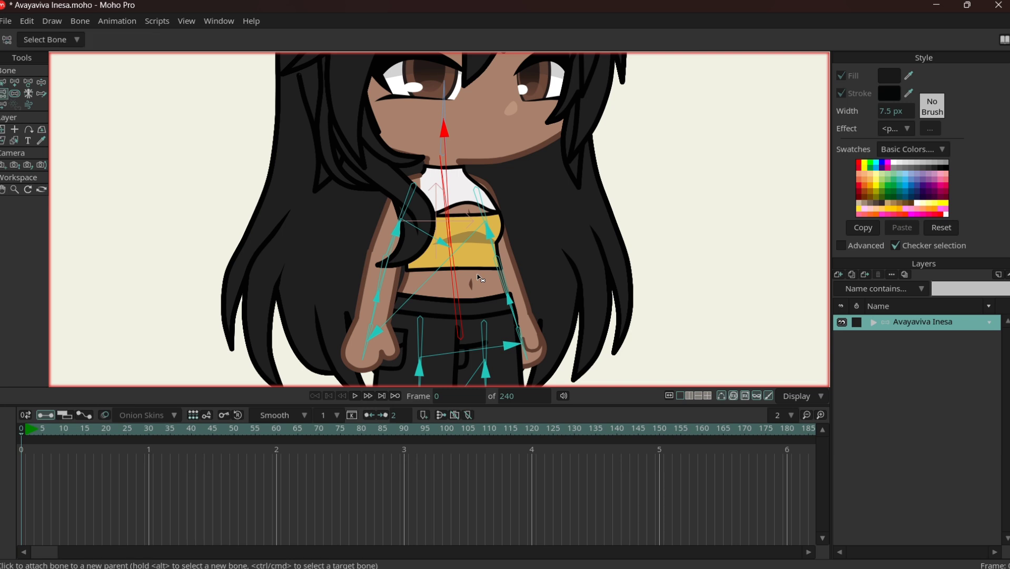
{"action": "left_click", "coordinate": [605, 214]}
{"action": "left_click", "coordinate": [442, 138]}
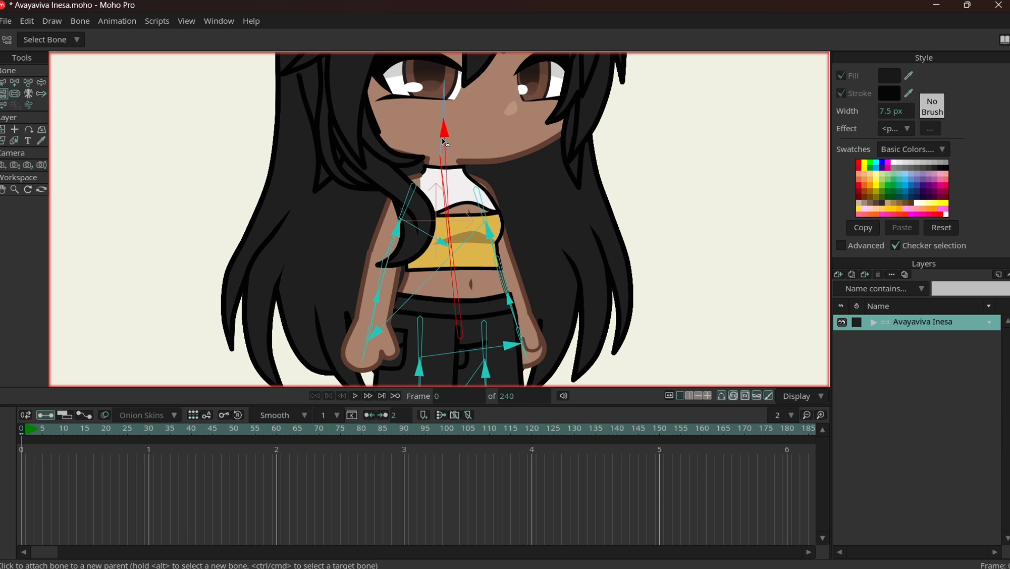
{"action": "left_click", "coordinate": [589, 161]}
{"action": "left_click", "coordinate": [530, 221]}
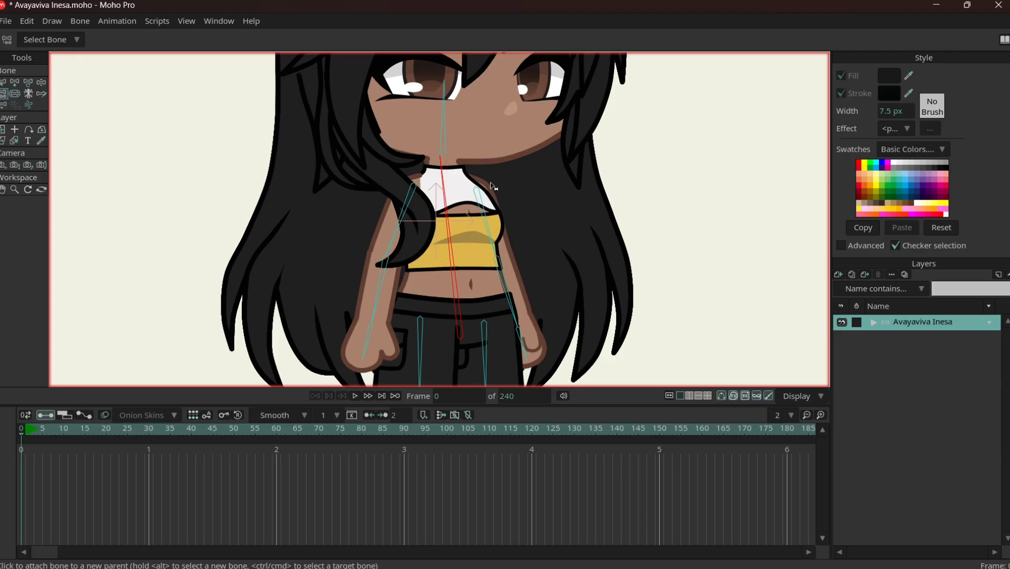
Reparent the head bone to the torso bone
{"action": "key", "text": "z"}
{"action": "left_click", "coordinate": [443, 141]}
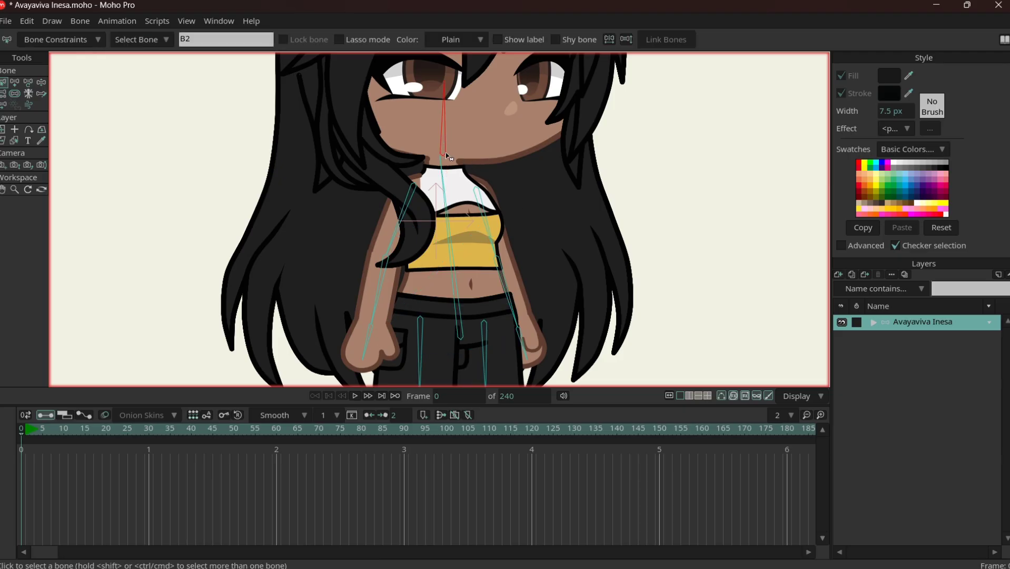
{"action": "key", "text": "p"}
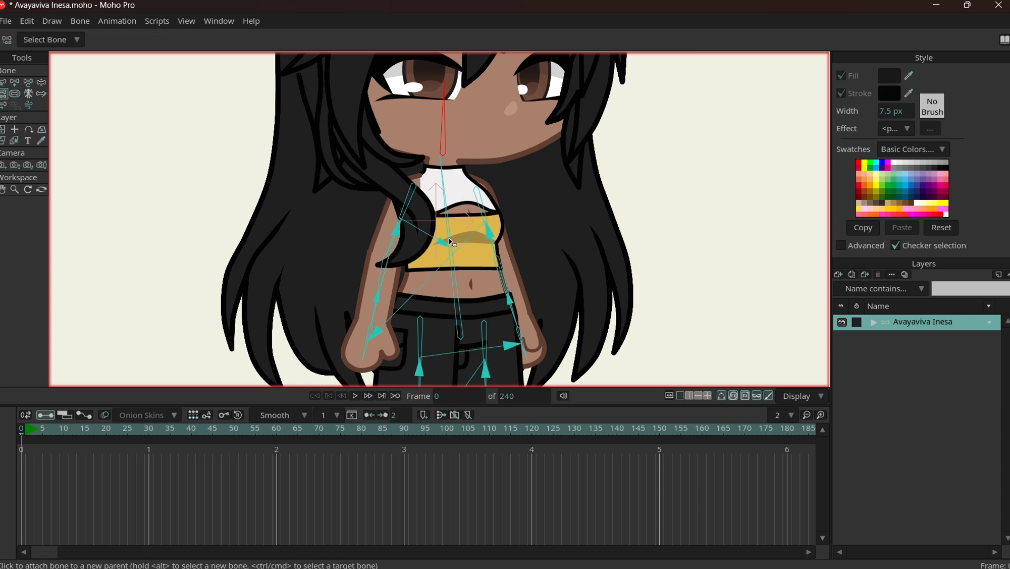
{"action": "left_click", "coordinate": [450, 241]}
Reparent the right upper-arm bone to the torso bone with the Reparent Bone tool
{"action": "key", "text": "b"}
{"action": "key", "text": "p"}
{"action": "key", "text": "z"}
{"action": "left_click", "coordinate": [481, 208]}
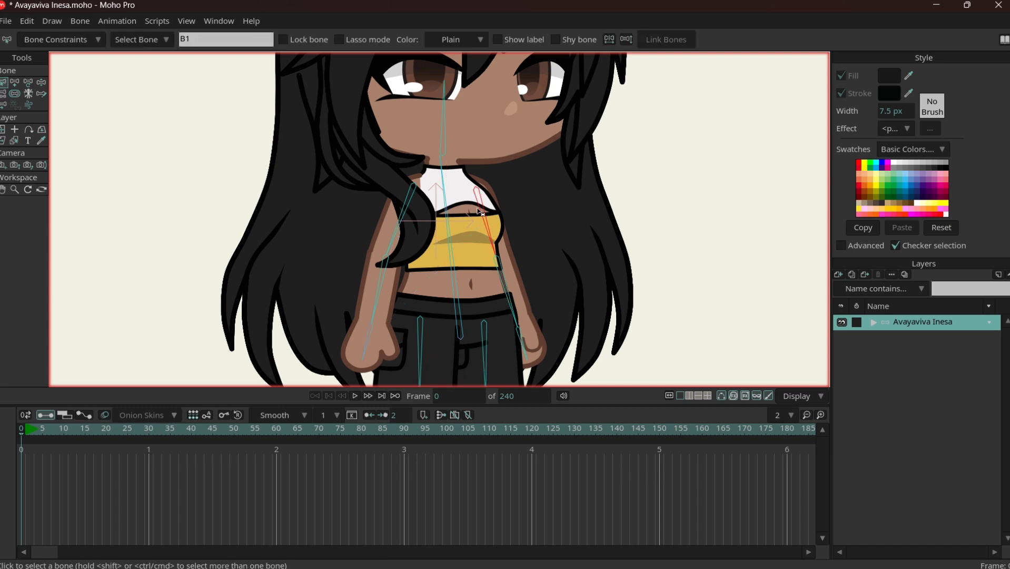
{"action": "key", "text": "p"}
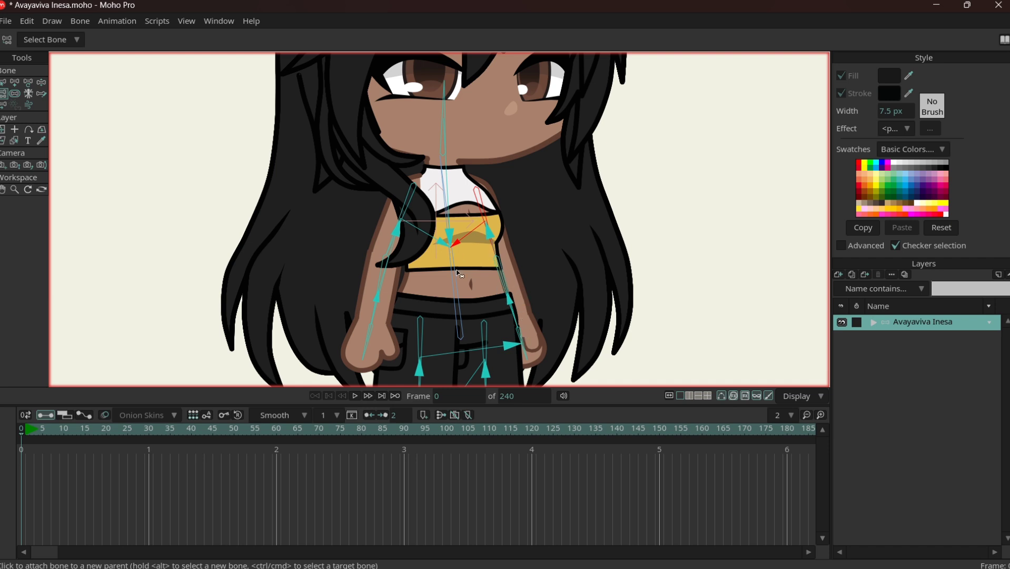
Detach the left thigh bone from its arm-bone parent with the Reparent Bone tool
{"action": "key", "text": "z"}
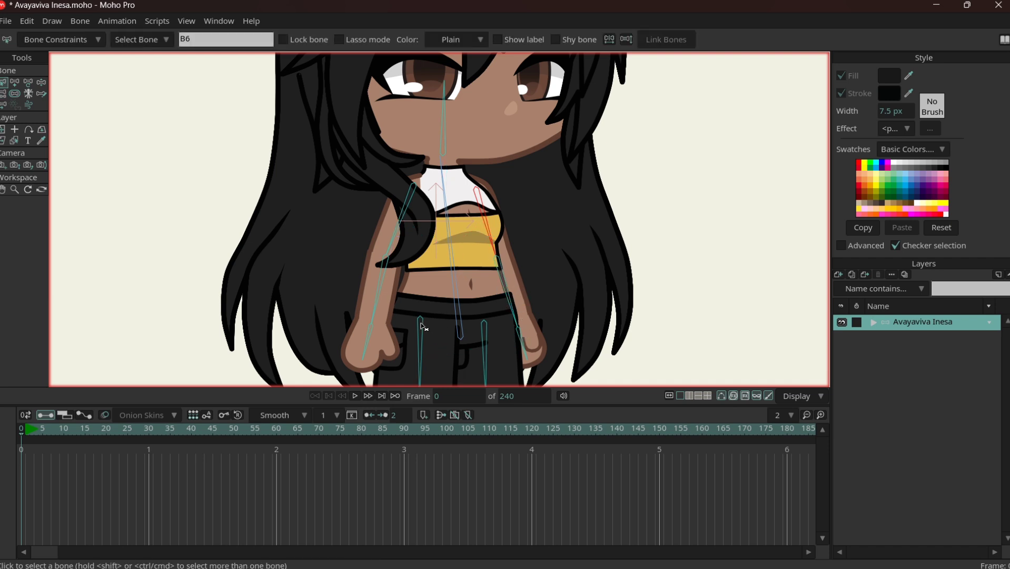
{"action": "left_click", "coordinate": [421, 324]}
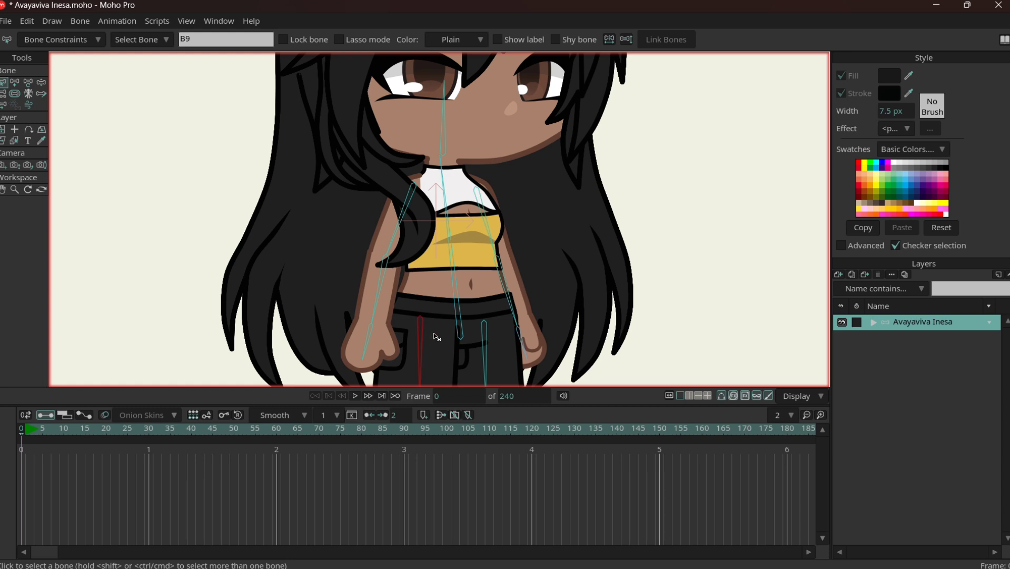
{"action": "key", "text": "p"}
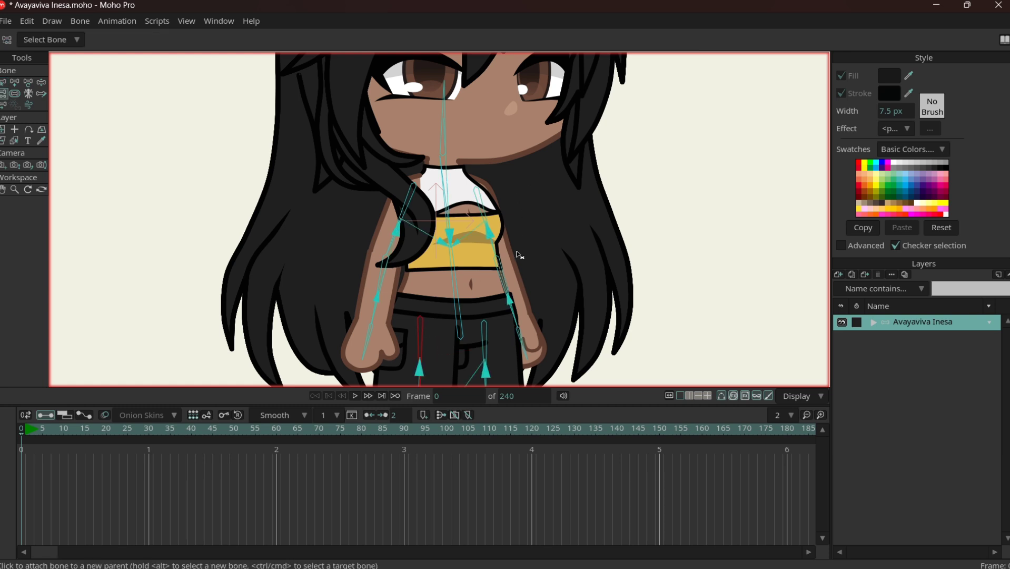
Detach the right thigh bone from its left-shin parent bone with the Reparent Bone tool
{"action": "scroll", "coordinate": [531, 166], "scroll_direction": "down", "scroll_amount": 2}
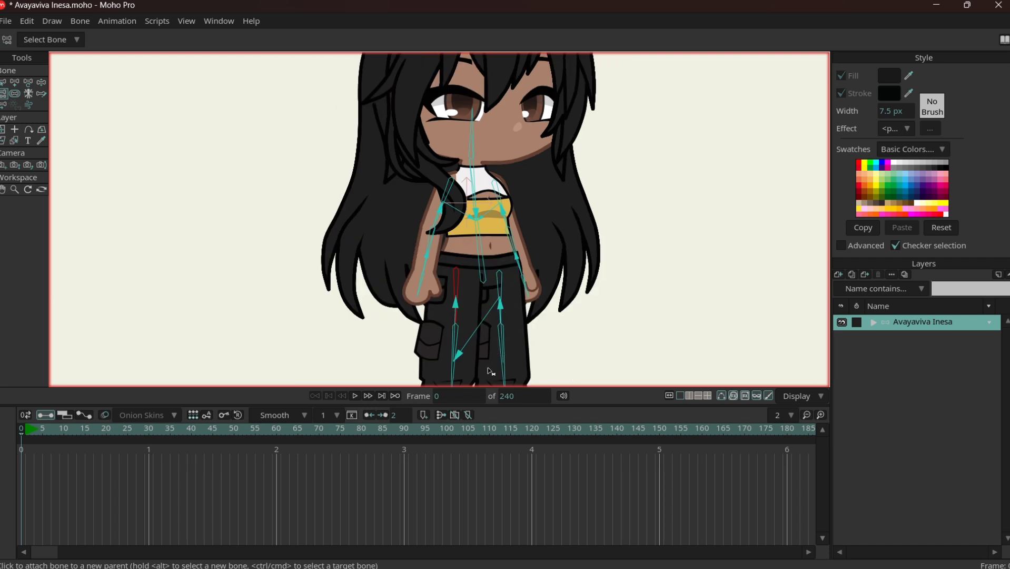
{"action": "scroll", "coordinate": [490, 371], "scroll_direction": "up", "scroll_amount": 2}
{"action": "left_click", "coordinate": [507, 259]}
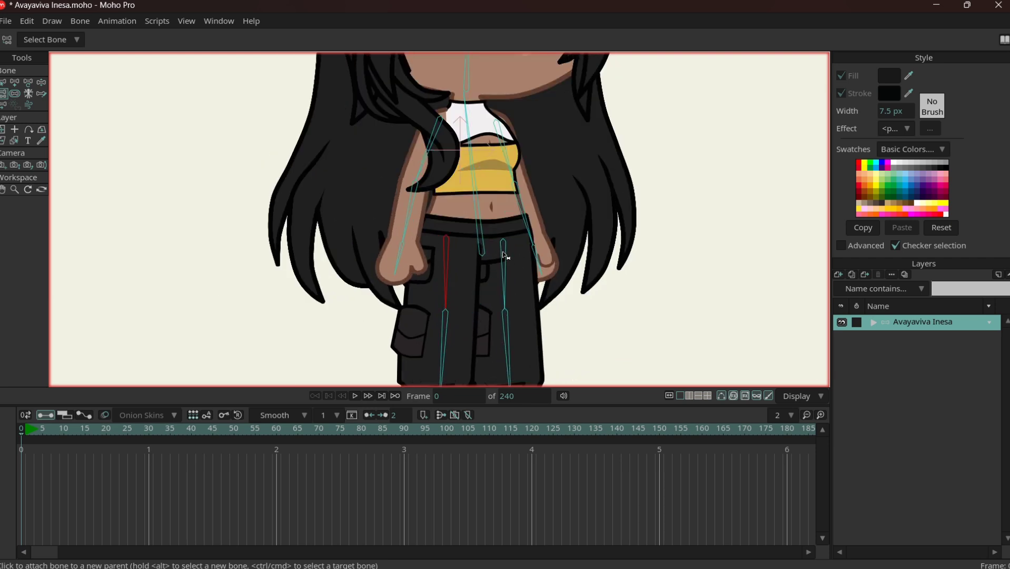
{"action": "key", "text": "z"}
{"action": "left_click", "coordinate": [504, 256]}
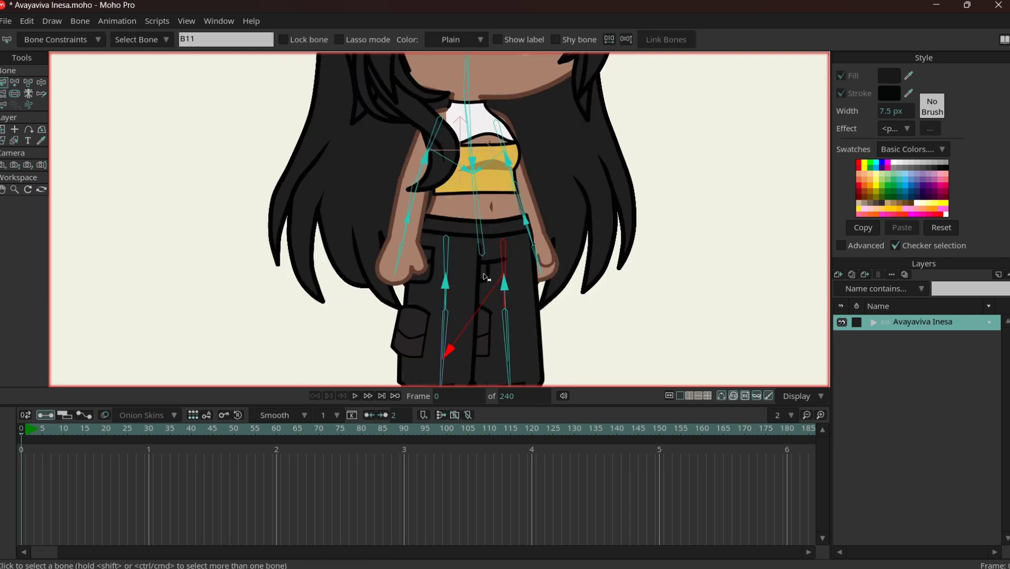
{"action": "key", "text": "p"}
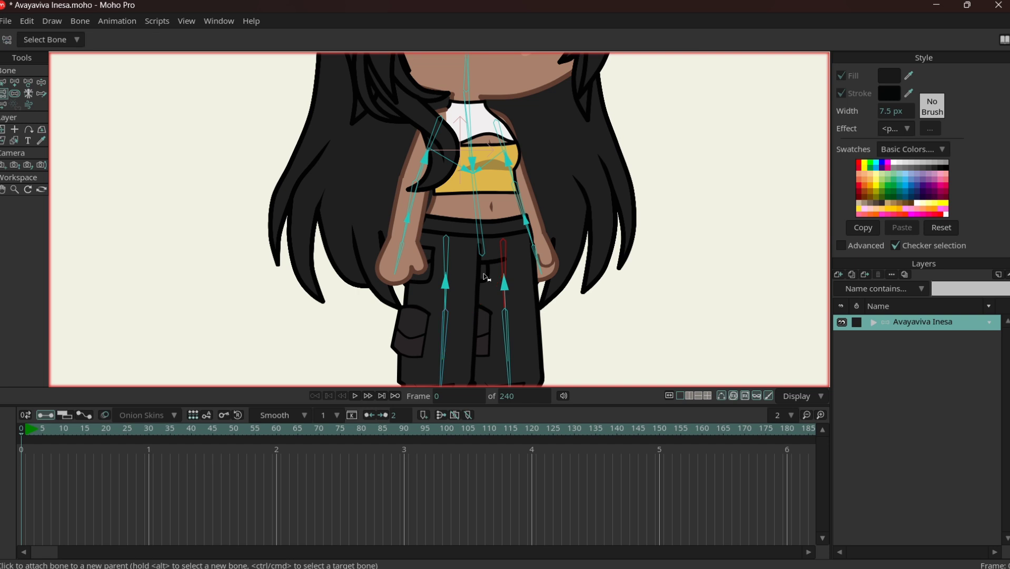
Test the rig by swinging the head, left arm and left leg with the Manipulate Bones tool
{"action": "scroll", "coordinate": [486, 277], "scroll_direction": "down", "scroll_amount": 1}
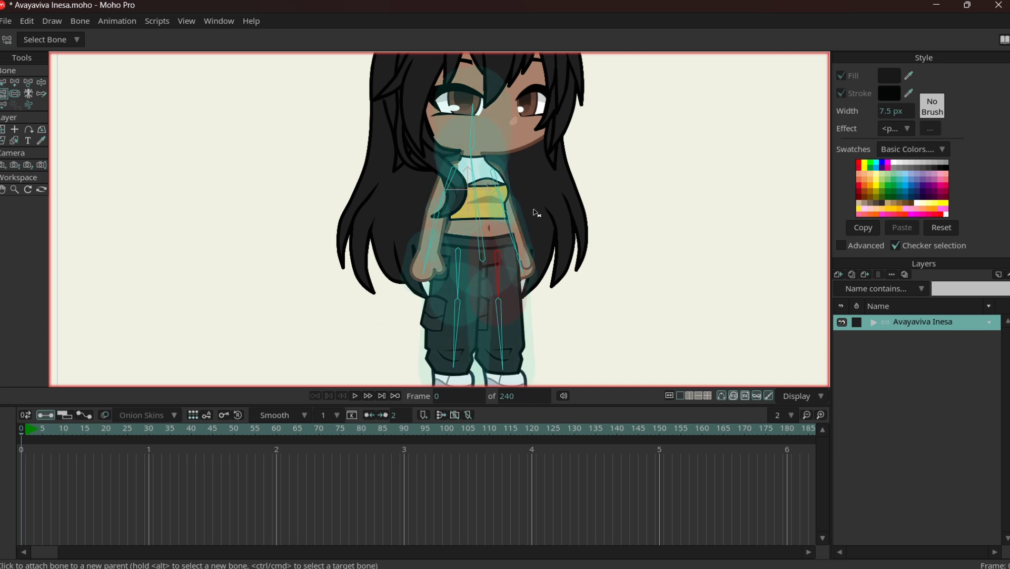
{"action": "key", "text": "z"}
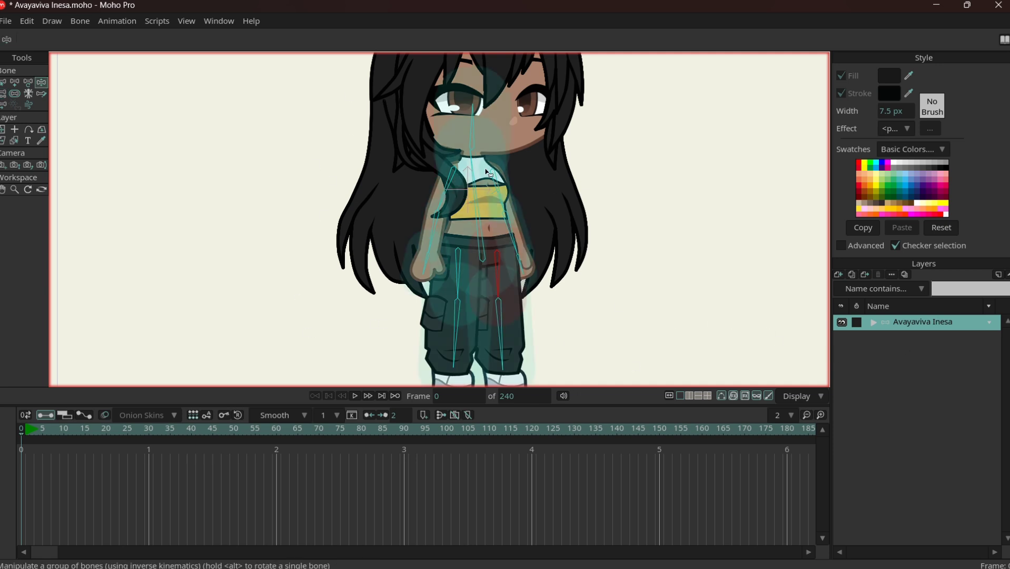
{"action": "left_click", "coordinate": [490, 115]}
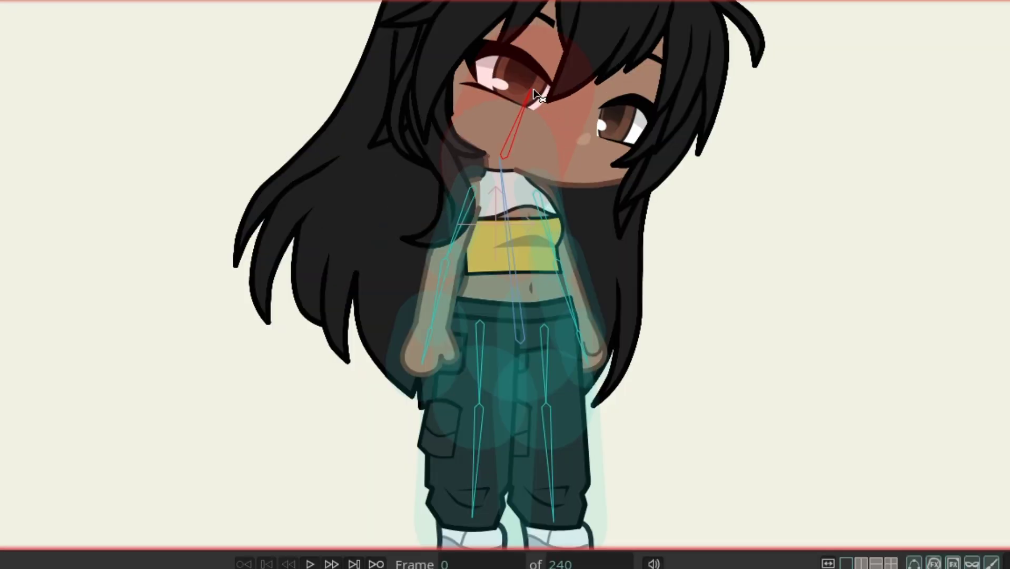
{"action": "left_click_drag", "start_coordinate": [502, 119], "coordinate": [400, 144]}
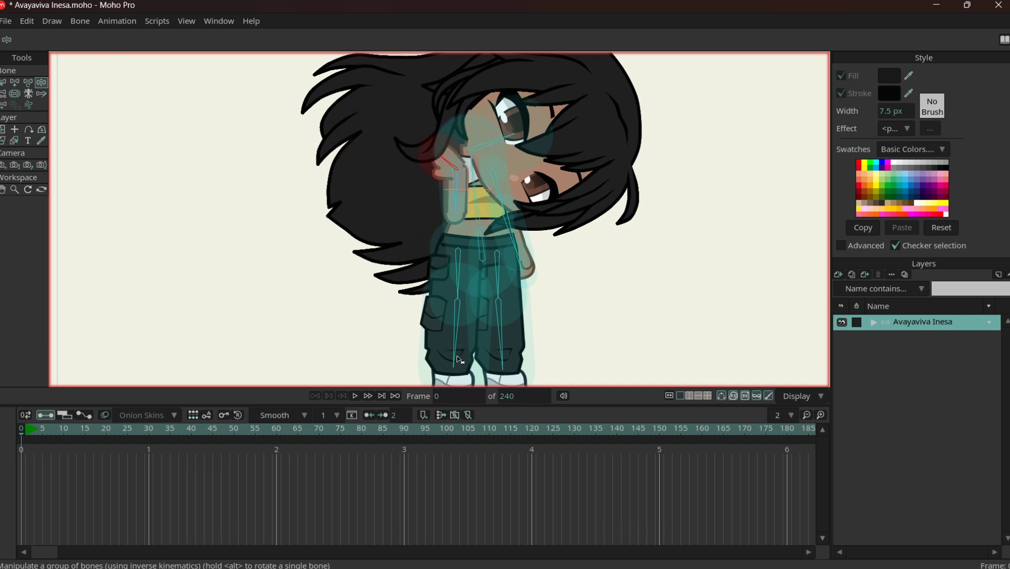
{"action": "left_click_drag", "start_coordinate": [455, 354], "coordinate": [410, 250]}
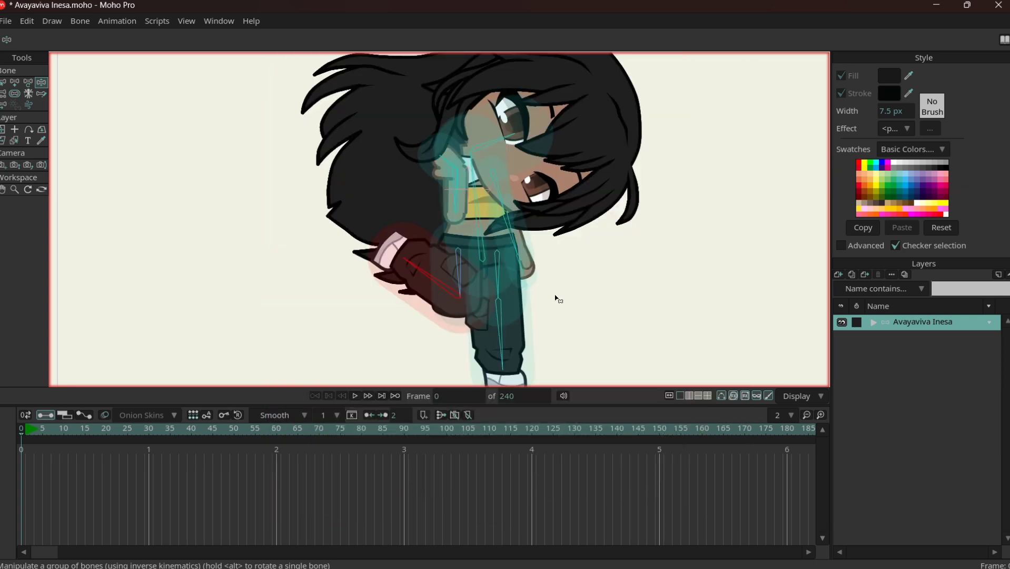
{"action": "key", "text": "b"}
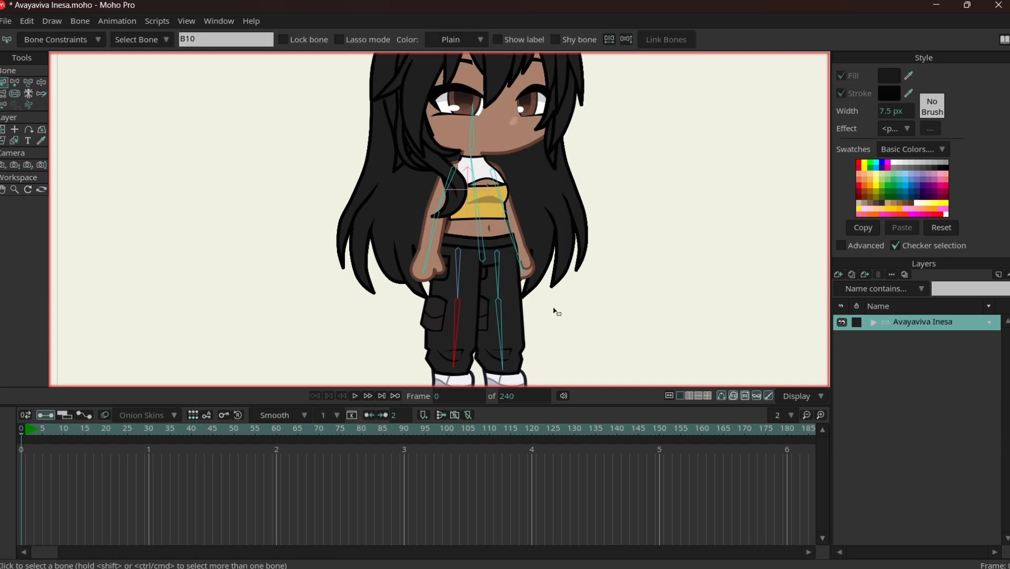
Add a short vertical bone over the iris of each eye with the Add Bone tool
{"action": "scroll", "coordinate": [553, 311], "scroll_direction": "down", "scroll_amount": 2}
{"action": "scroll", "coordinate": [514, 120], "scroll_direction": "down", "scroll_amount": 1}
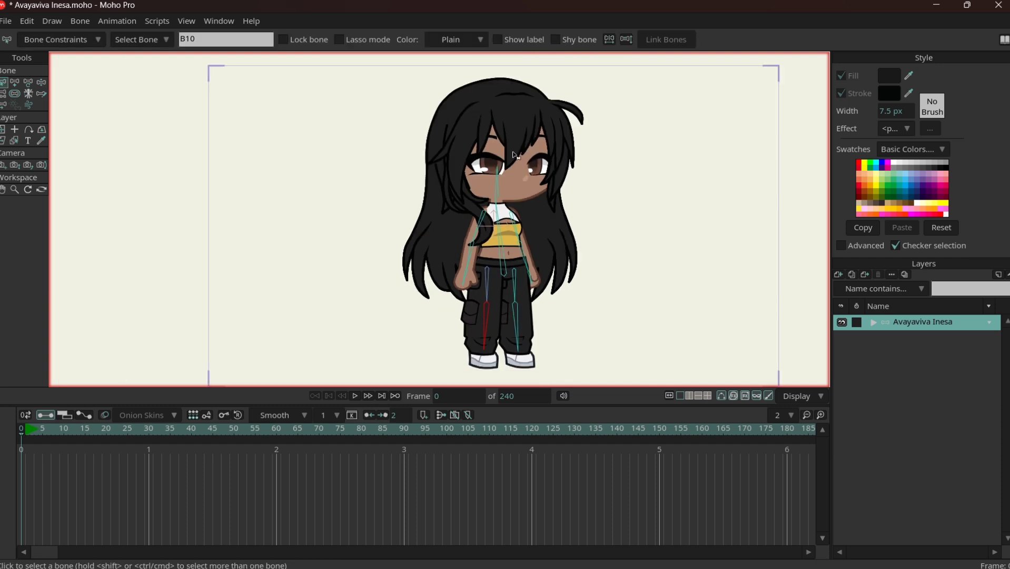
{"action": "scroll", "coordinate": [516, 158], "scroll_direction": "up", "scroll_amount": 1}
{"action": "scroll", "coordinate": [519, 191], "scroll_direction": "up", "scroll_amount": 2}
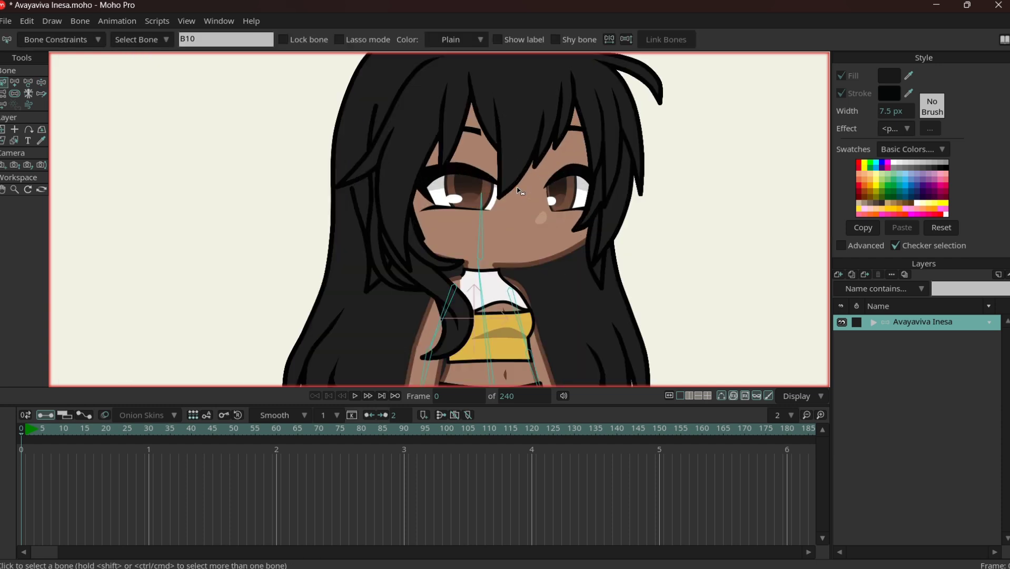
{"action": "scroll", "coordinate": [520, 192], "scroll_direction": "up", "scroll_amount": 1}
{"action": "scroll", "coordinate": [520, 192], "scroll_direction": "up", "scroll_amount": 1}
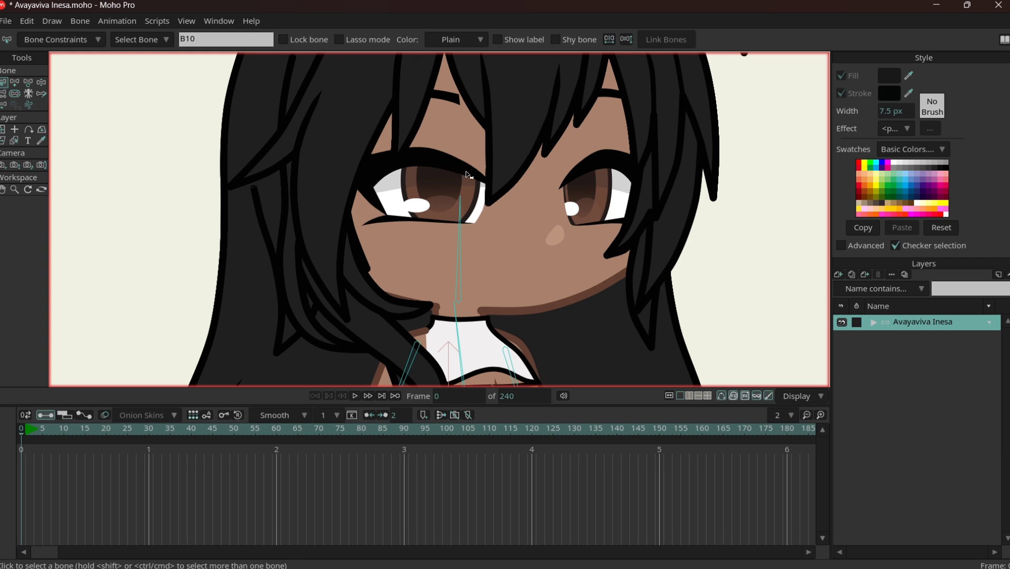
{"action": "key", "text": "a"}
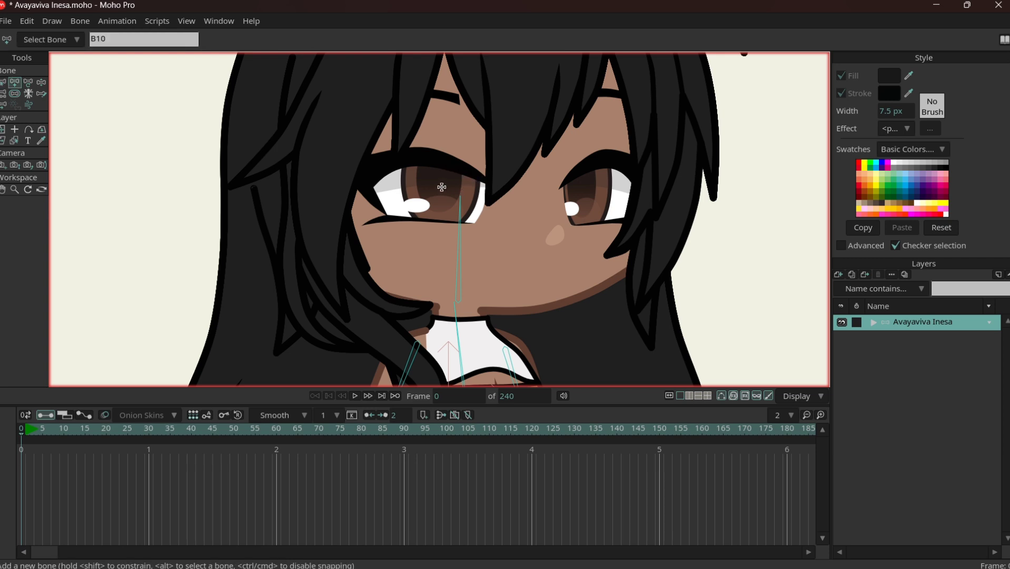
{"action": "scroll", "coordinate": [440, 193], "scroll_direction": "up", "scroll_amount": 1}
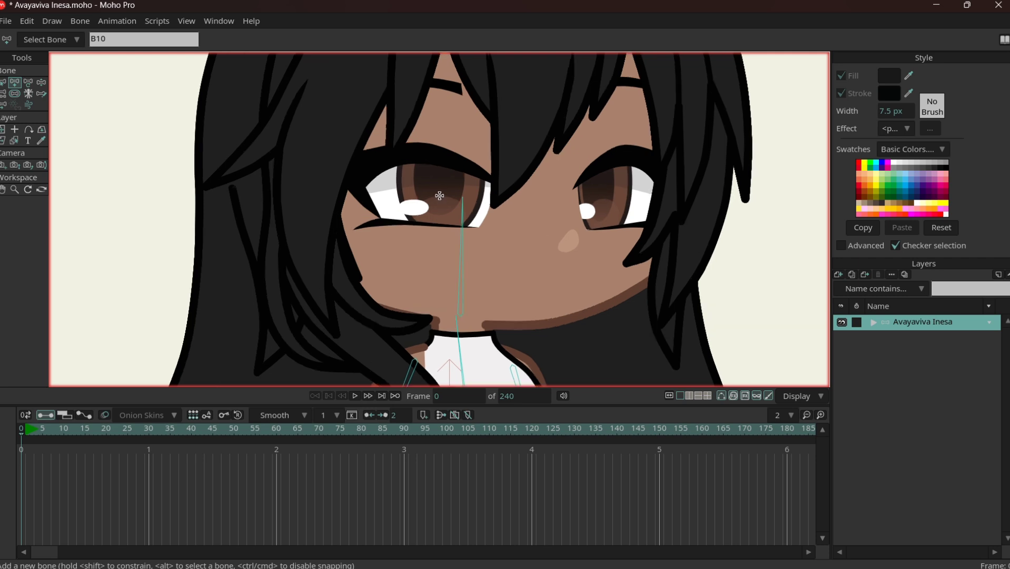
{"action": "scroll", "coordinate": [440, 196], "scroll_direction": "up", "scroll_amount": 1}
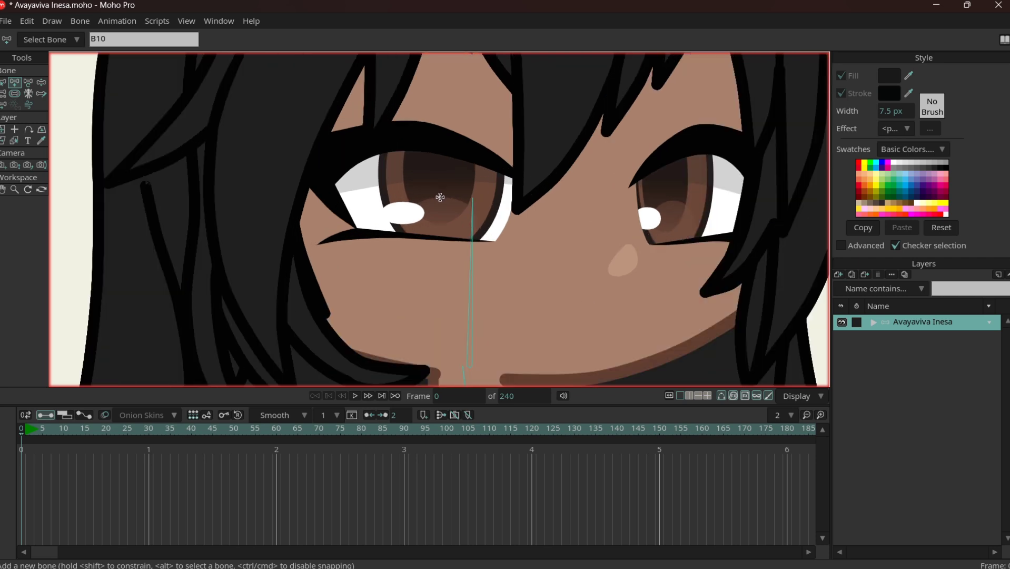
{"action": "left_click", "coordinate": [438, 197]}
{"action": "left_click_drag", "start_coordinate": [441, 147], "coordinate": [438, 148]}
{"action": "left_click_drag", "start_coordinate": [666, 203], "coordinate": [666, 152]}
Place a point bone between the two eyes
{"action": "left_click", "coordinate": [558, 185]}
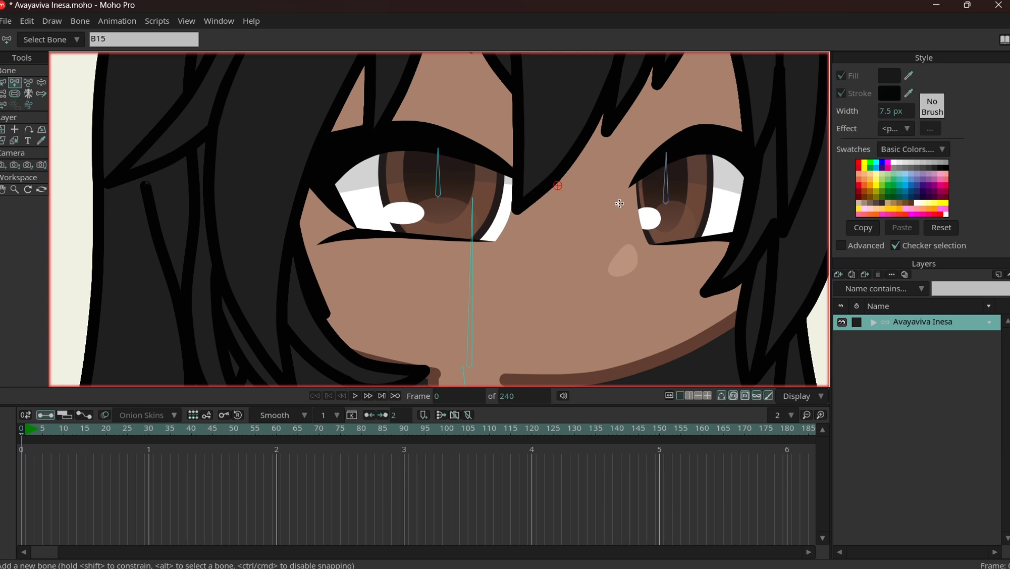
{"action": "scroll", "coordinate": [619, 204], "scroll_direction": "down", "scroll_amount": 1}
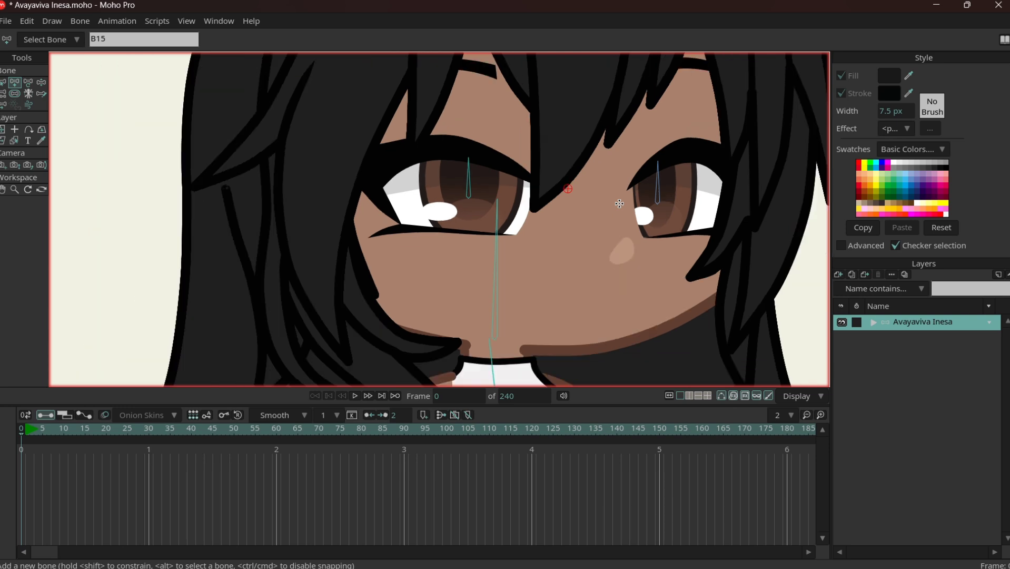
{"action": "scroll", "coordinate": [620, 203], "scroll_direction": "down", "scroll_amount": 1}
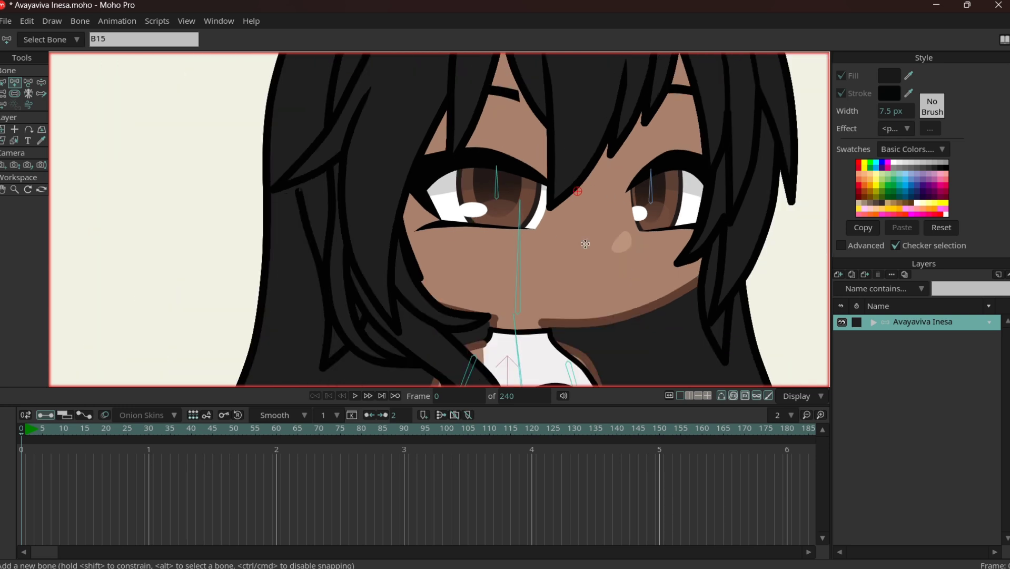
{"action": "scroll", "coordinate": [579, 192], "scroll_direction": "up", "scroll_amount": 1}
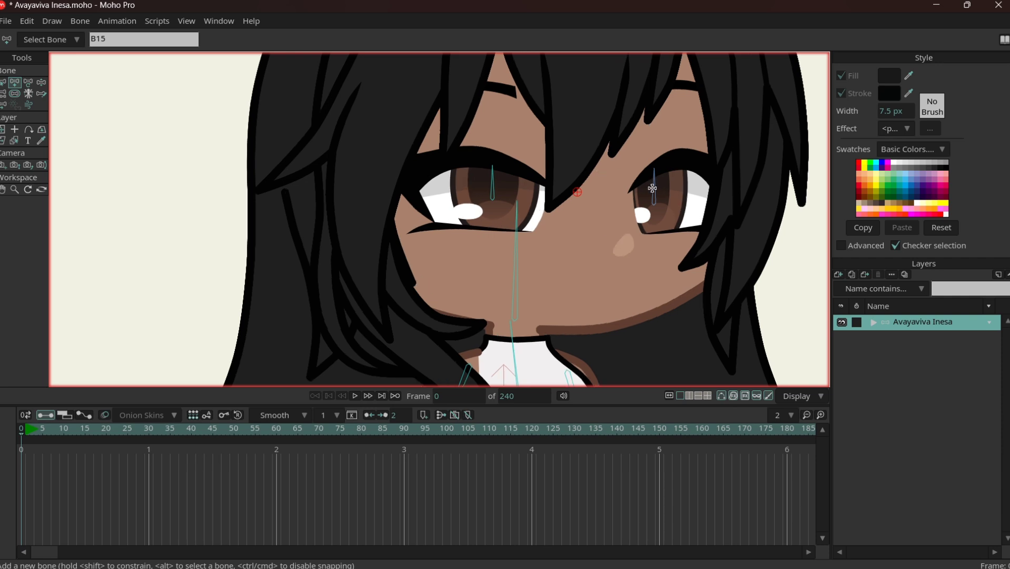
{"action": "scroll", "coordinate": [653, 188], "scroll_direction": "up", "scroll_amount": 2}
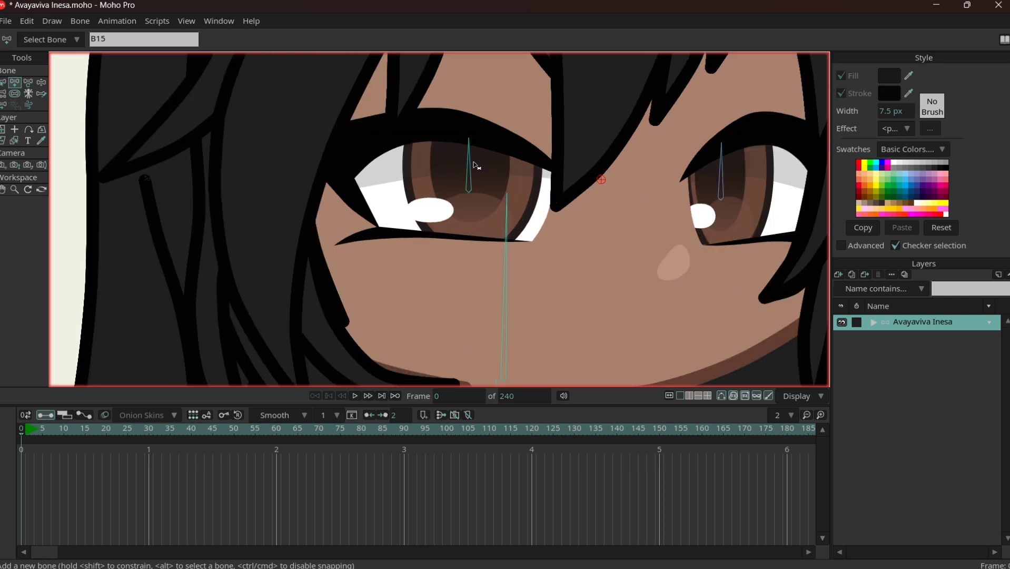
{"action": "key", "text": "b"}
{"action": "key", "text": "a"}
{"action": "key", "text": "b"}
{"action": "key", "text": "a"}
{"action": "left_click", "coordinate": [469, 171]}
{"action": "key", "text": "ctrl+z"}
{"action": "left_click", "coordinate": [470, 185], "text": "alt"}
{"action": "key", "text": "b"}
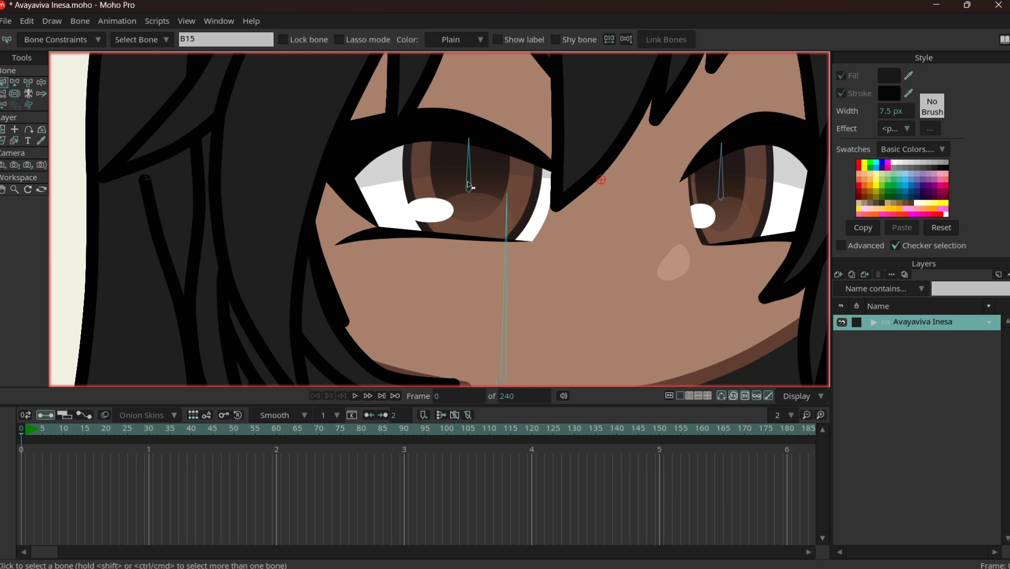
Bind all points of the left eye's iris layer to the left-eye bone with Bind Points
{"action": "left_click", "coordinate": [470, 185]}
{"action": "left_click", "coordinate": [521, 181]}
{"action": "left_click", "coordinate": [522, 181], "text": "ctrl+alt"}
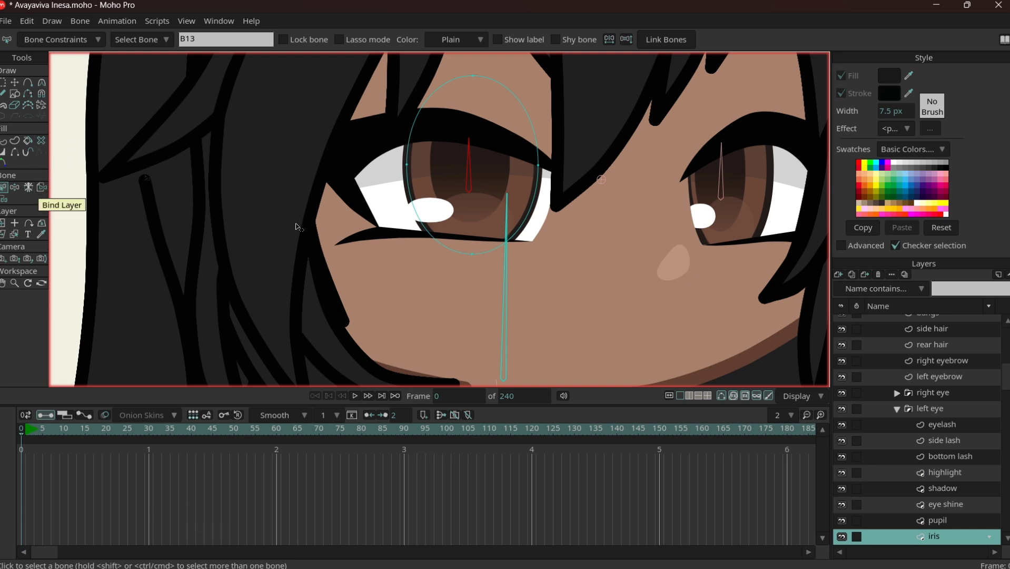
{"action": "key", "text": "i"}
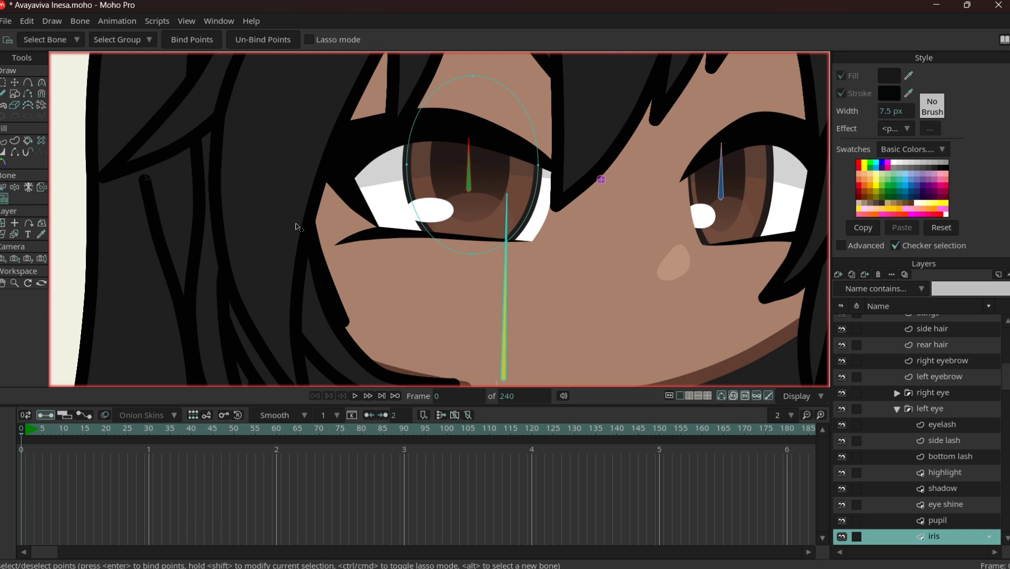
{"action": "left_click", "coordinate": [9, 202]}
{"action": "key", "text": "g"}
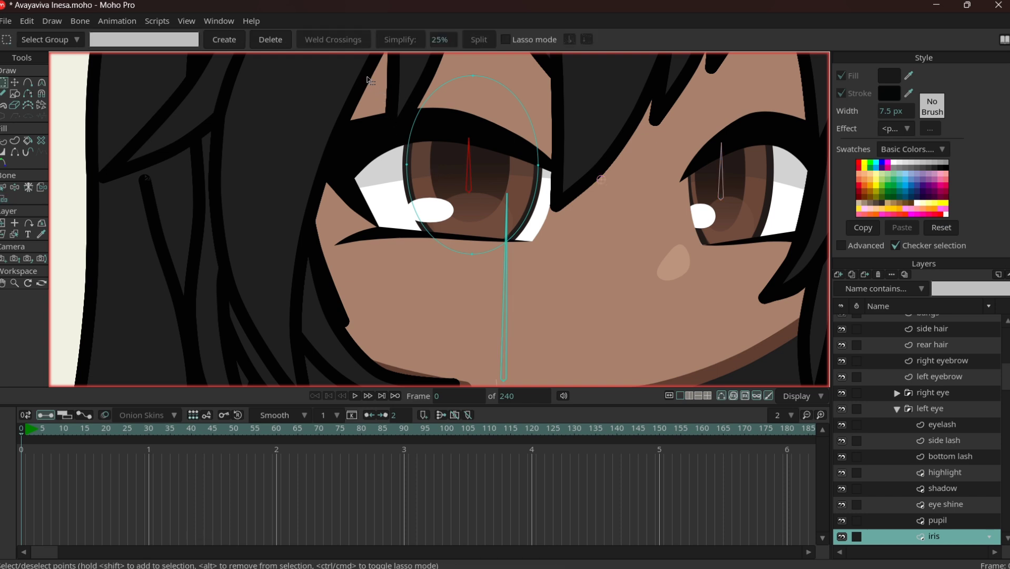
{"action": "left_click_drag", "start_coordinate": [549, 259], "coordinate": [581, 292]}
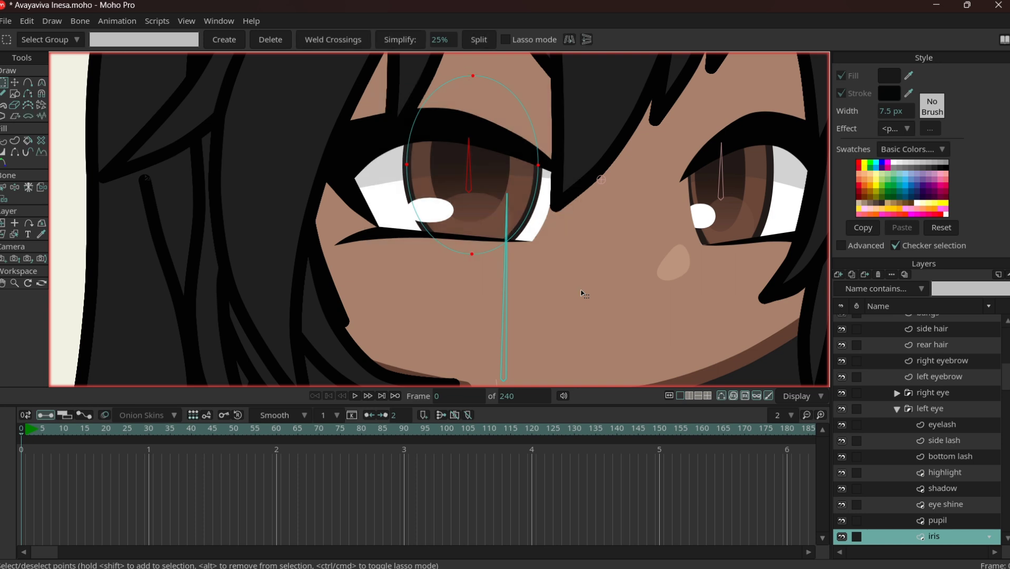
{"action": "key", "text": "i"}
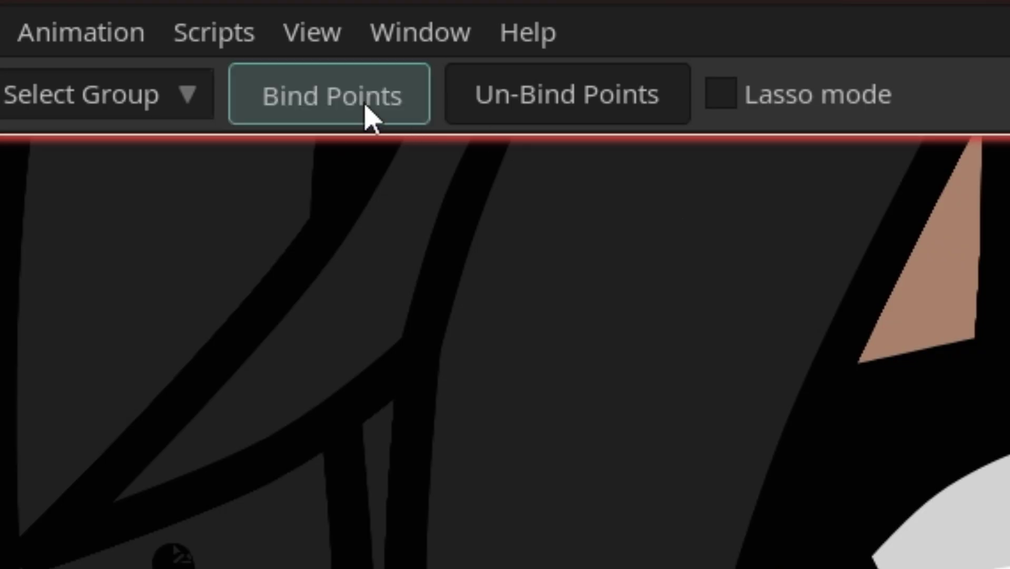
{"action": "left_click", "coordinate": [365, 105]}
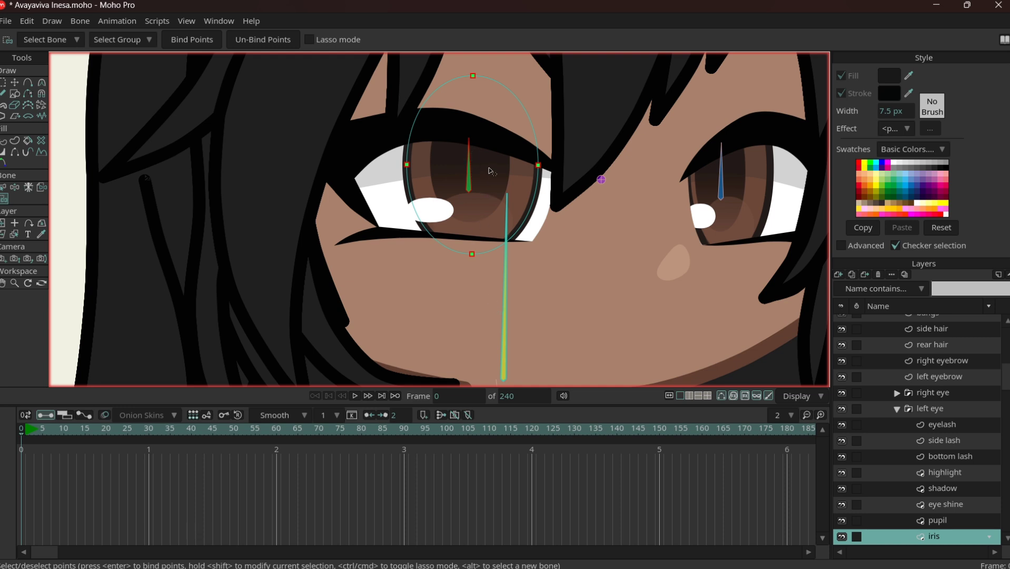
Bind all points of the left eye's pupil and eye shine layers to the left-eye bone
{"action": "left_click", "coordinate": [945, 490]}
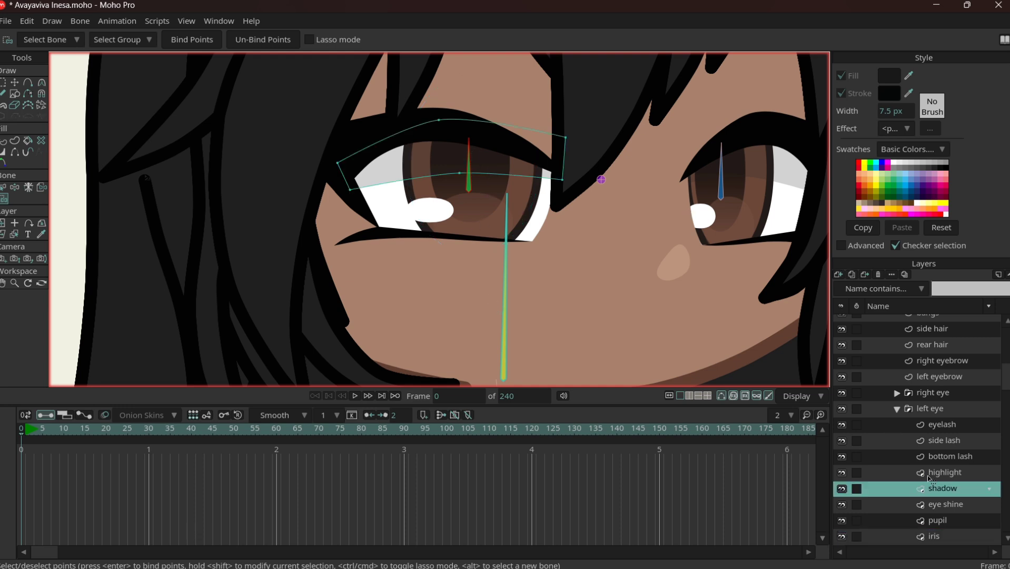
{"action": "left_click", "coordinate": [947, 522]}
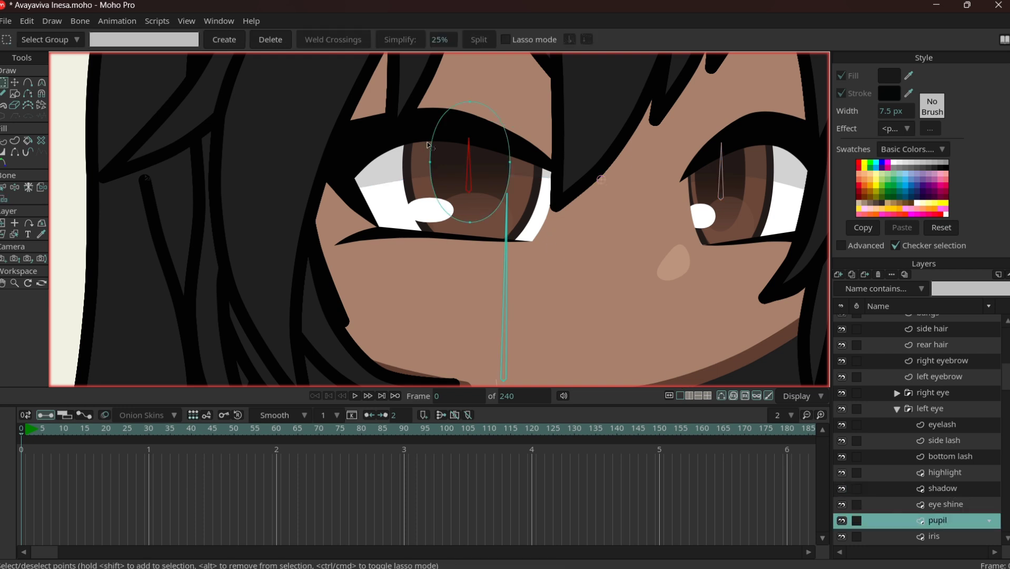
{"action": "left_click", "coordinate": [946, 503]}
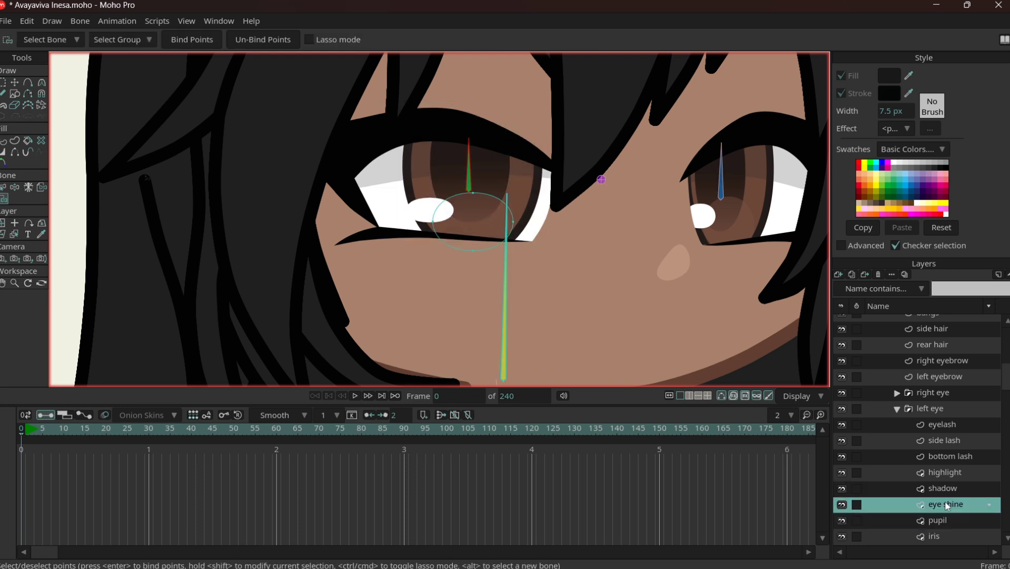
{"action": "key", "text": "g"}
{"action": "left_click_drag", "start_coordinate": [511, 249], "coordinate": [372, 168]}
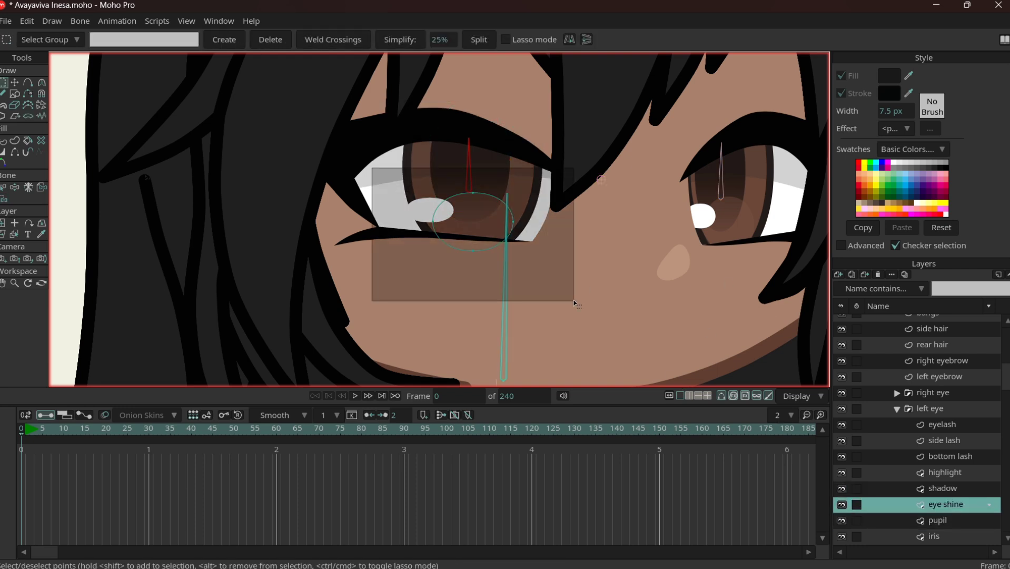
{"action": "key", "text": "i"}
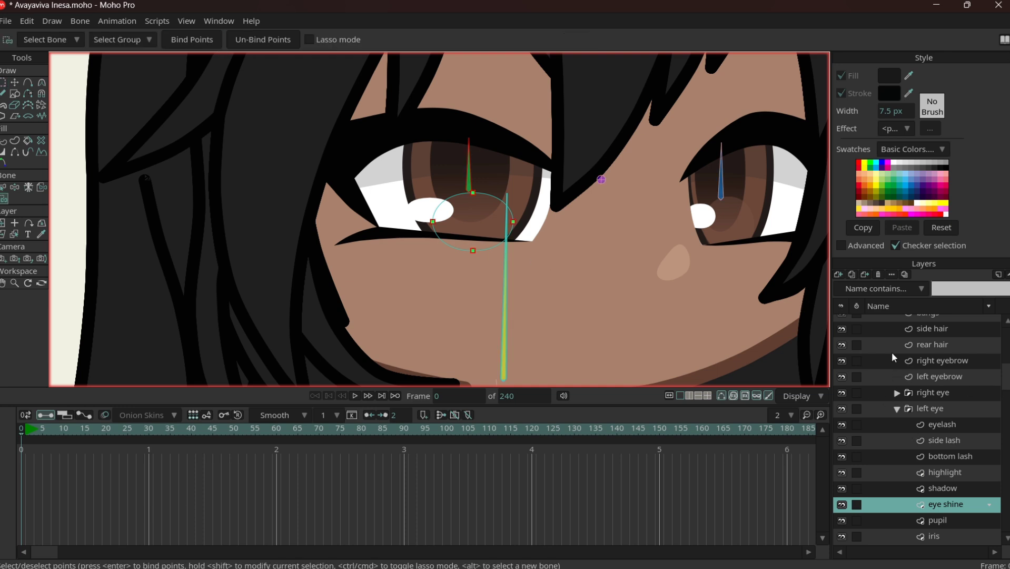
Bind all points of the right eye's iris layer to the right-eye bone with Bind Points
{"action": "key", "text": "b"}
{"action": "left_click", "coordinate": [721, 193]}
{"action": "left_click", "coordinate": [753, 196], "text": "ctrl+alt"}
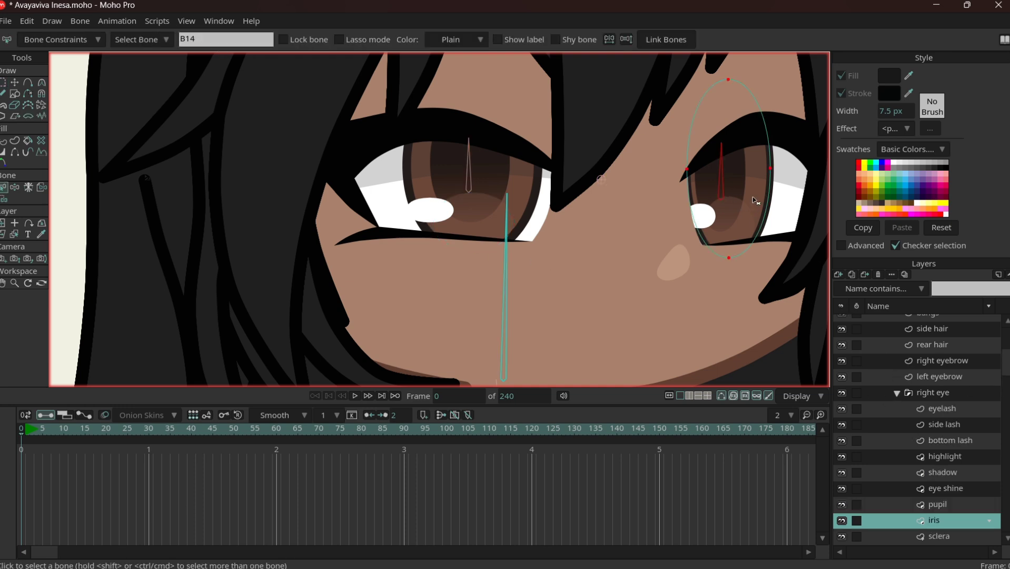
{"action": "key", "text": "i"}
{"action": "key", "text": "g"}
{"action": "left_click", "coordinate": [206, 40]}
{"action": "left_click", "coordinate": [603, 229]}
{"action": "key", "text": "i"}
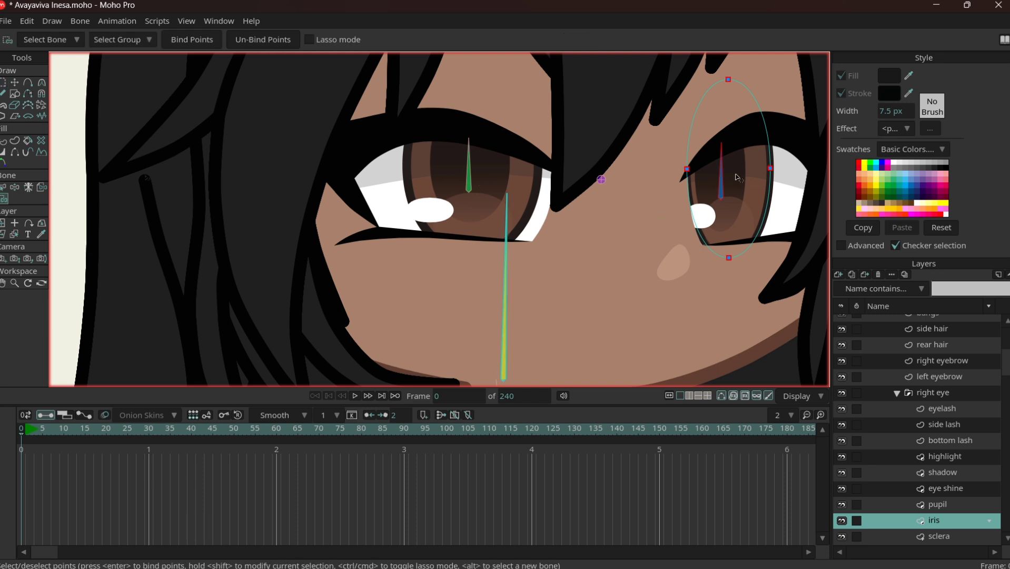
Bind all points of the right eye's pupil and eye shine layers to the right-eye bone
{"action": "left_click", "coordinate": [945, 505]}
{"action": "left_click_drag", "start_coordinate": [658, 93], "coordinate": [800, 274]}
{"action": "left_click", "coordinate": [950, 488]}
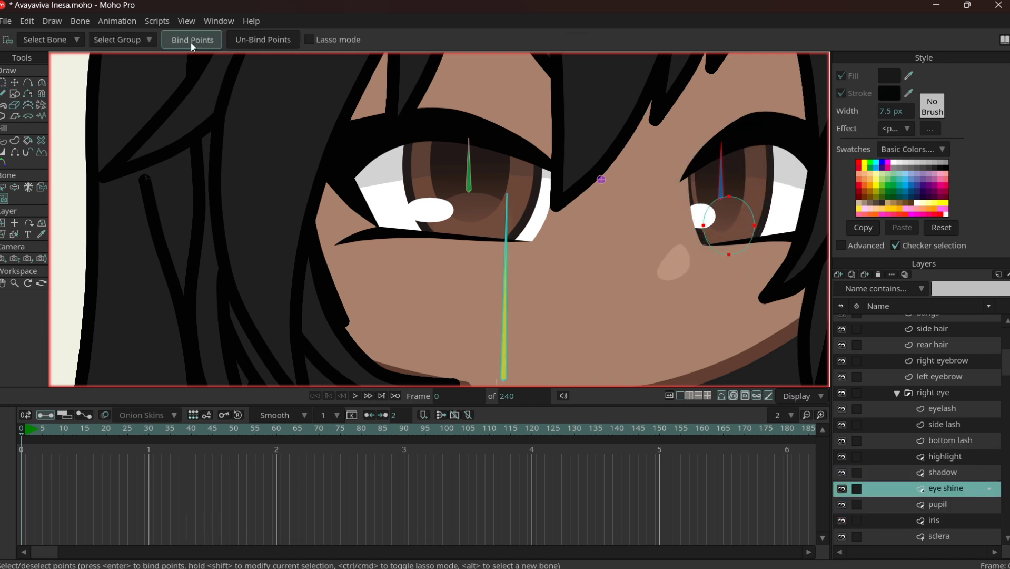
{"action": "left_click", "coordinate": [855, 382]}
{"action": "left_click", "coordinate": [856, 387]}
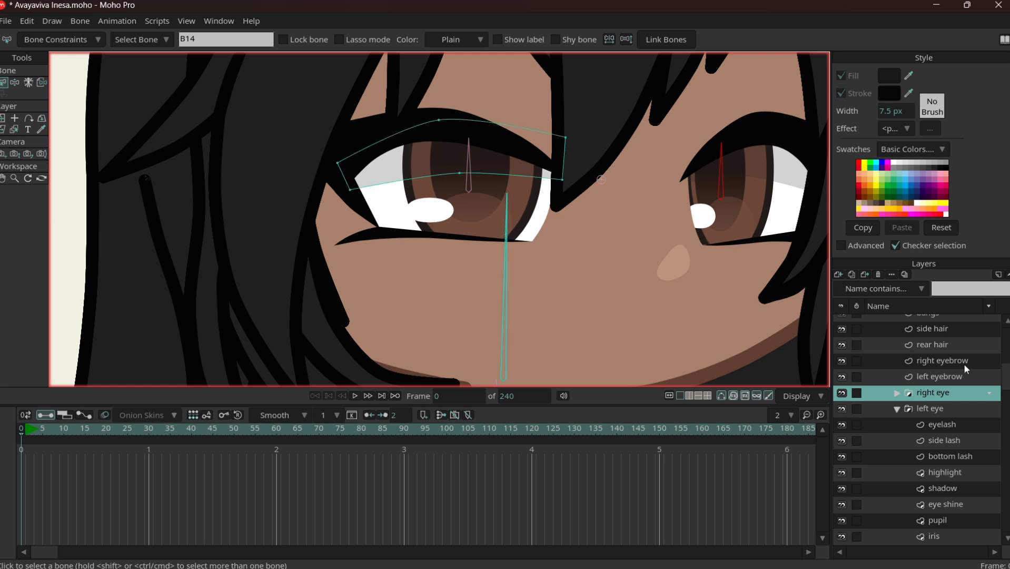
Review the iris, pupil and eye shine layers of both eyes to check their bone binding
{"action": "left_click", "coordinate": [943, 488]}
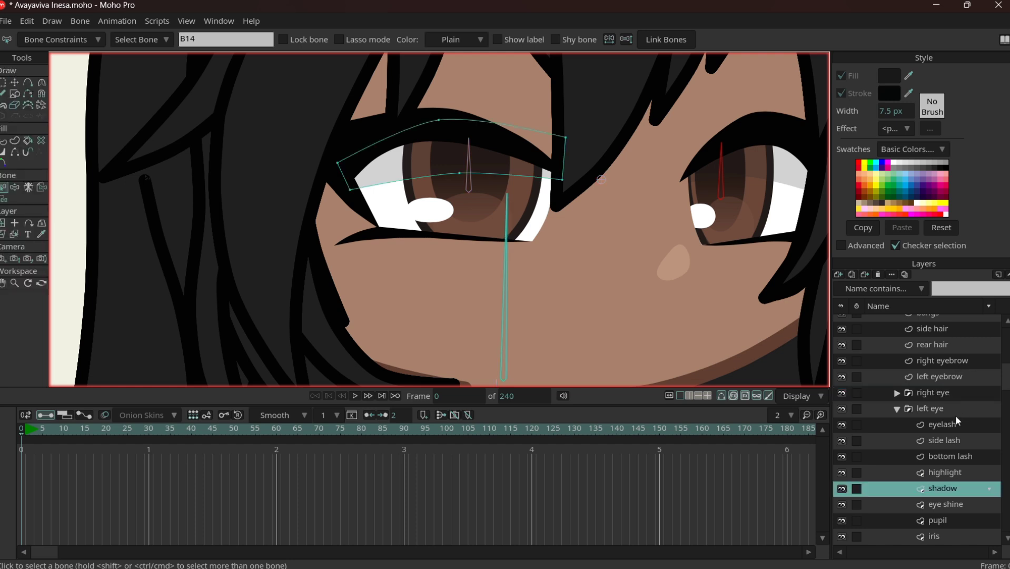
{"action": "left_click", "coordinate": [896, 393]}
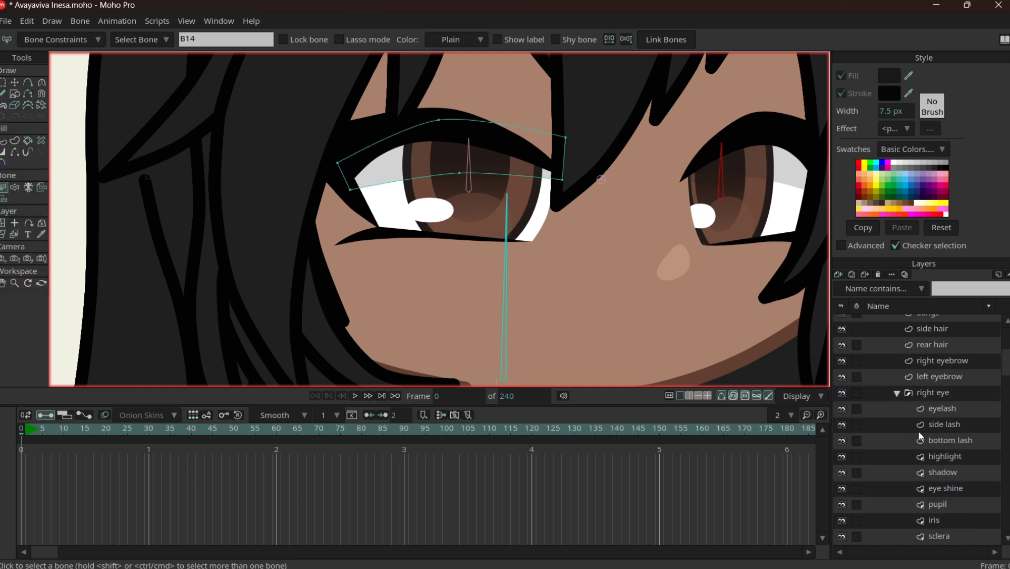
{"action": "left_click", "coordinate": [925, 521]}
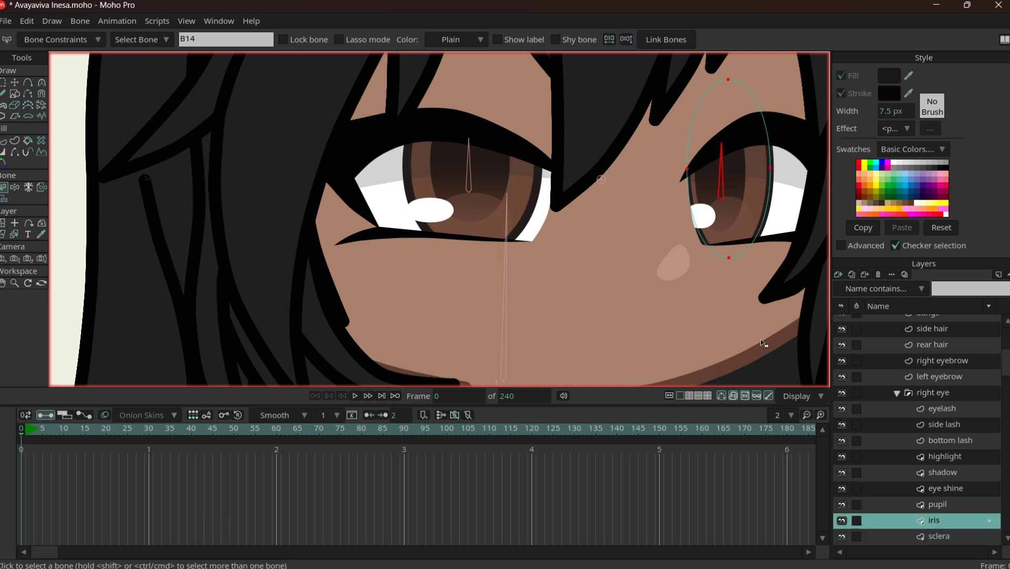
{"action": "left_click", "coordinate": [932, 503]}
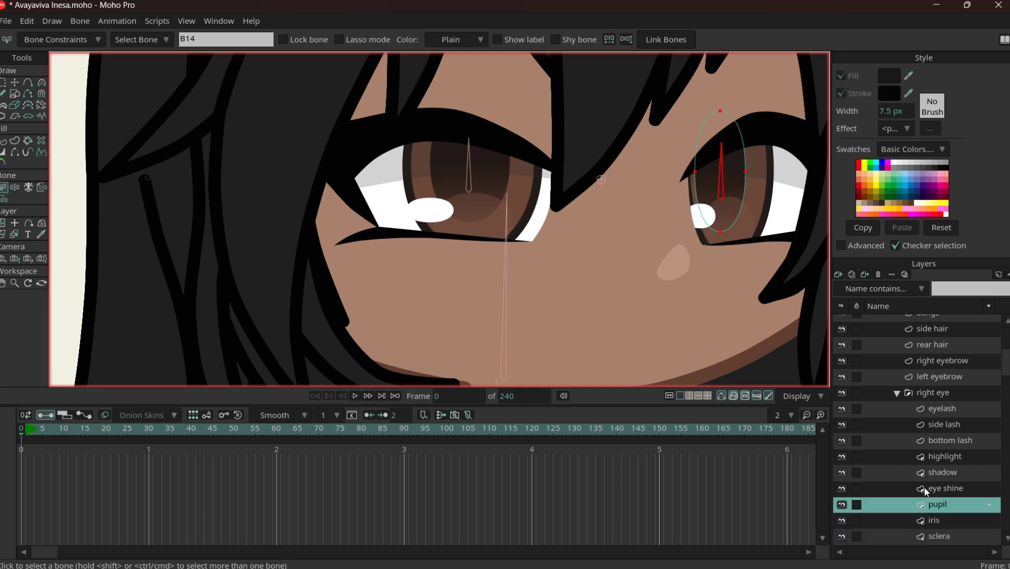
{"action": "left_click", "coordinate": [924, 487]}
{"action": "left_click", "coordinate": [897, 395]}
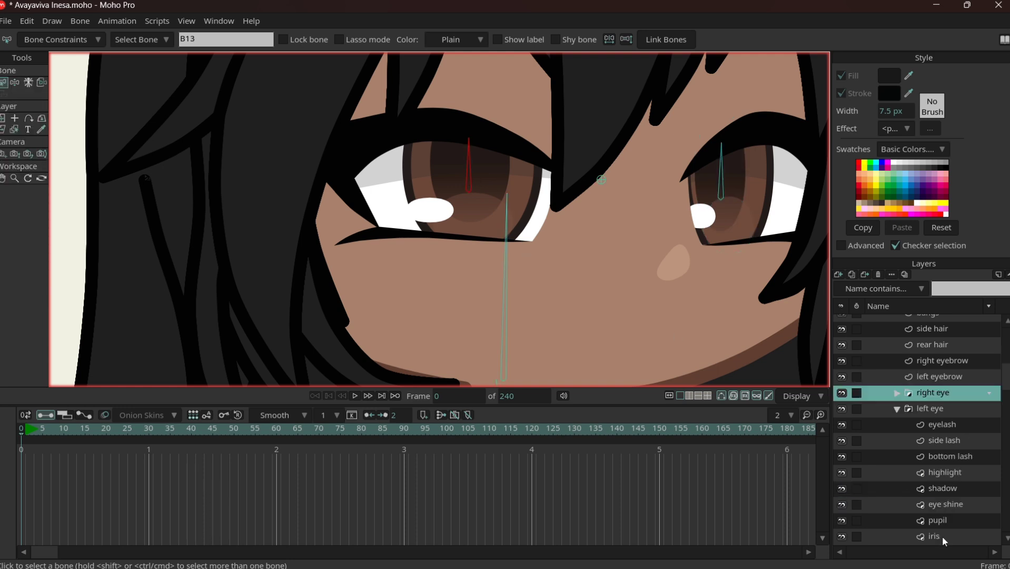
{"action": "left_click", "coordinate": [934, 535]}
{"action": "left_click", "coordinate": [937, 520]}
{"action": "key", "text": "Up"}
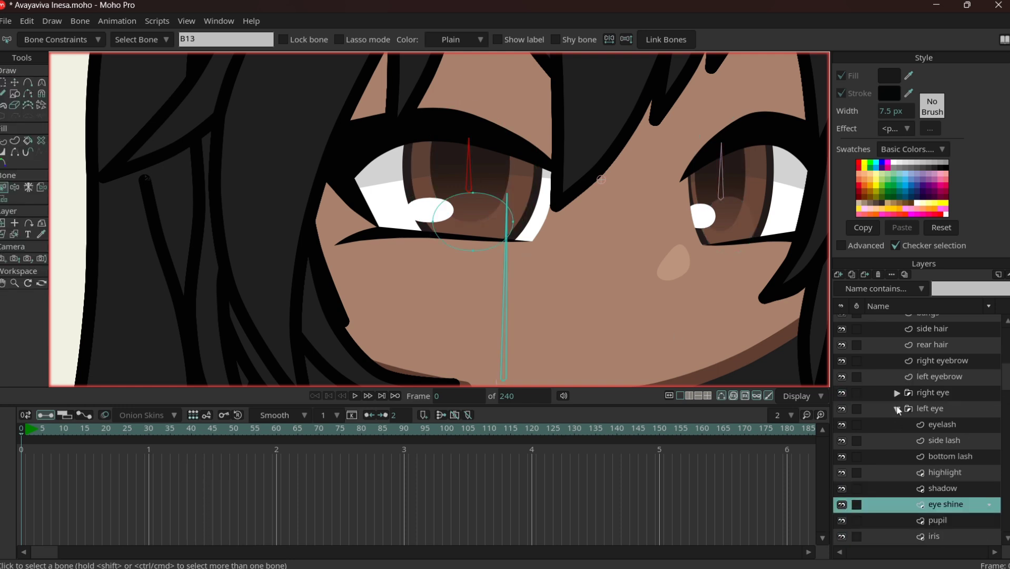
{"action": "left_click", "coordinate": [921, 392]}
{"action": "key", "text": "Left"}
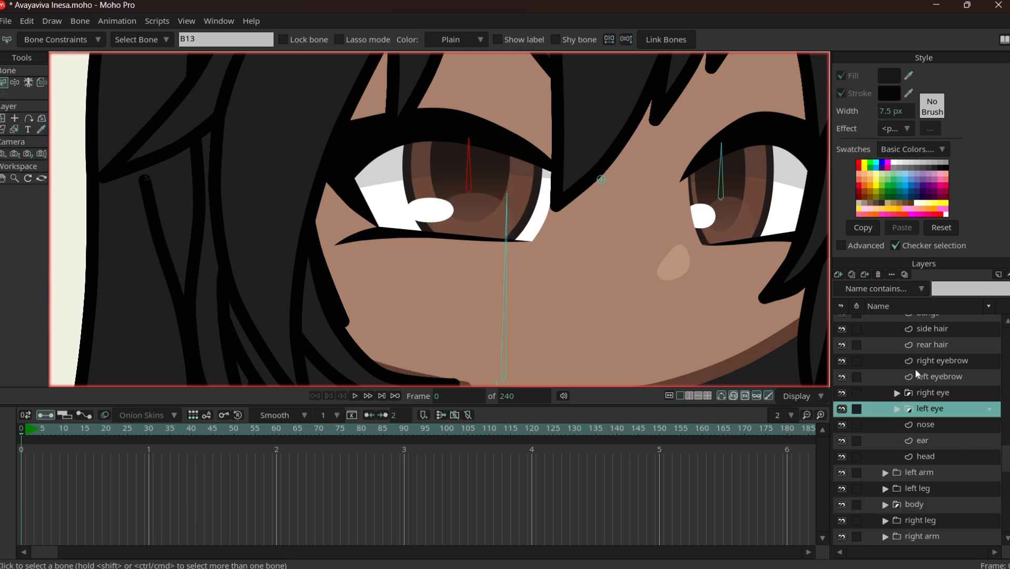
Detach the left-eye bone from its parent in the Avayaviva Inesa bone layer with Reparent Bone
{"action": "scroll", "coordinate": [915, 369], "scroll_direction": "up", "scroll_amount": 3}
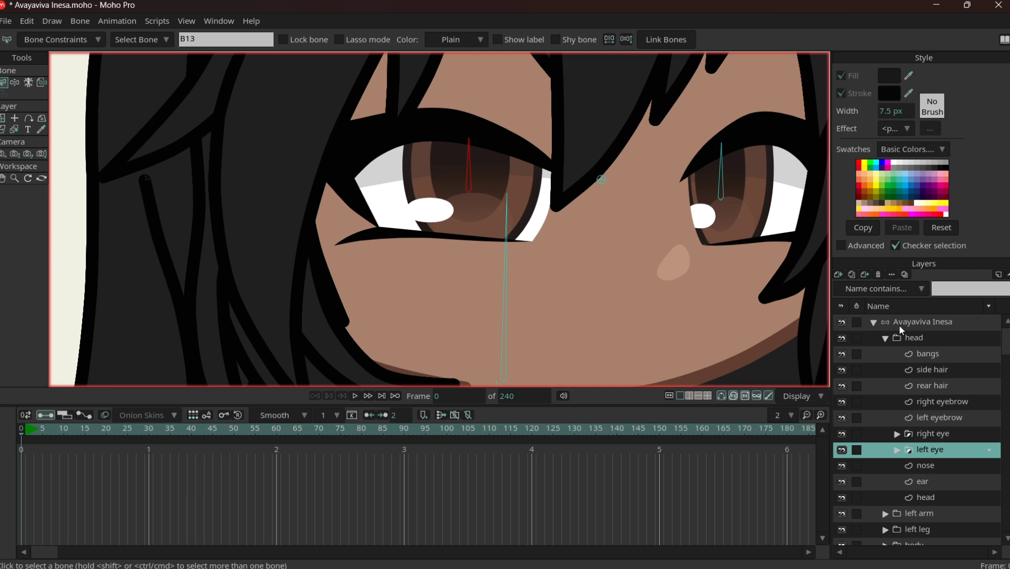
{"action": "left_click", "coordinate": [900, 325]}
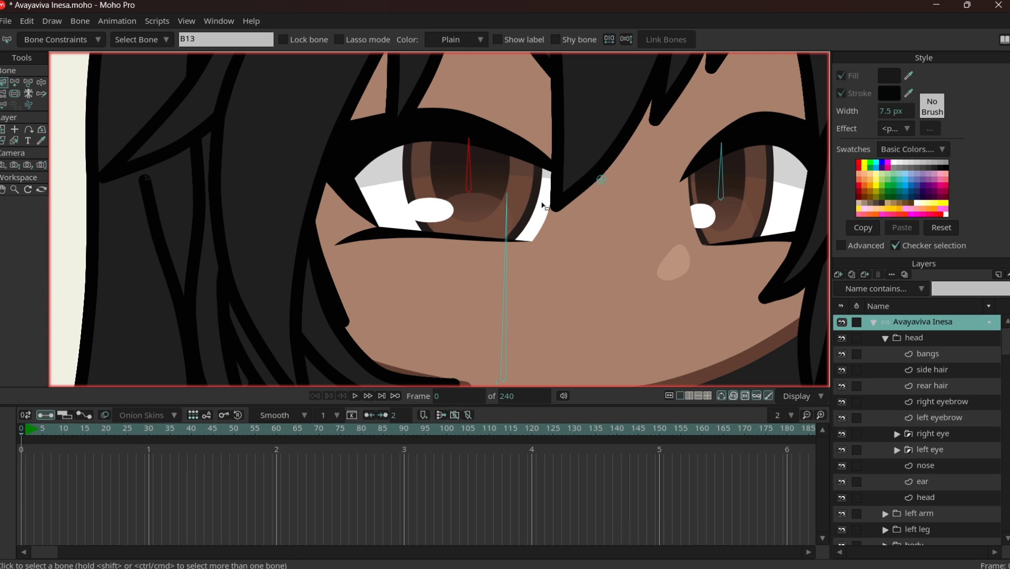
{"action": "key", "text": "p"}
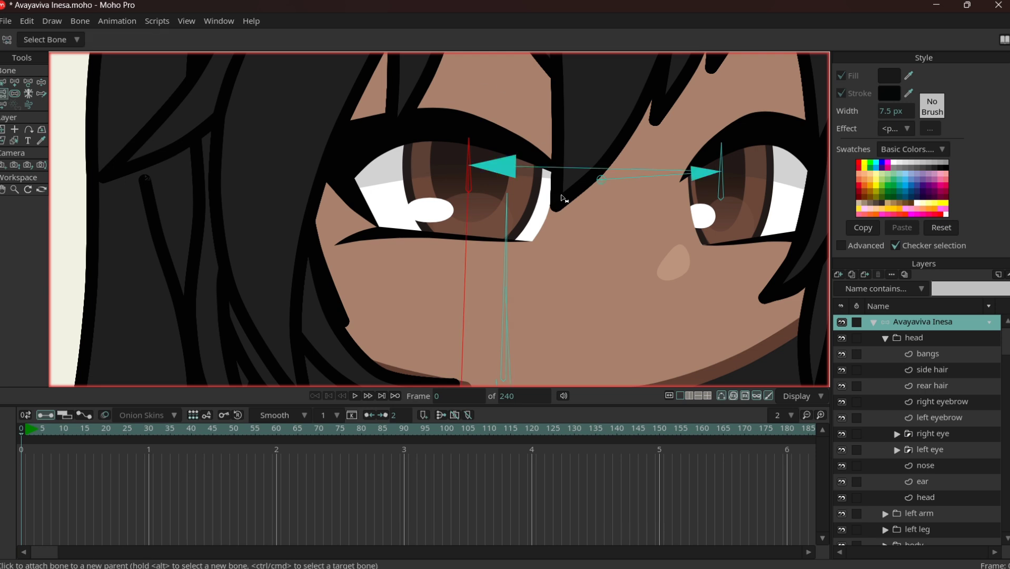
{"action": "left_click", "coordinate": [591, 183]}
Reparent the left-eye and right-eye bones to the point bone between the eyes
{"action": "left_click", "coordinate": [722, 198]}
{"action": "key", "text": "z"}
{"action": "left_click", "coordinate": [722, 198]}
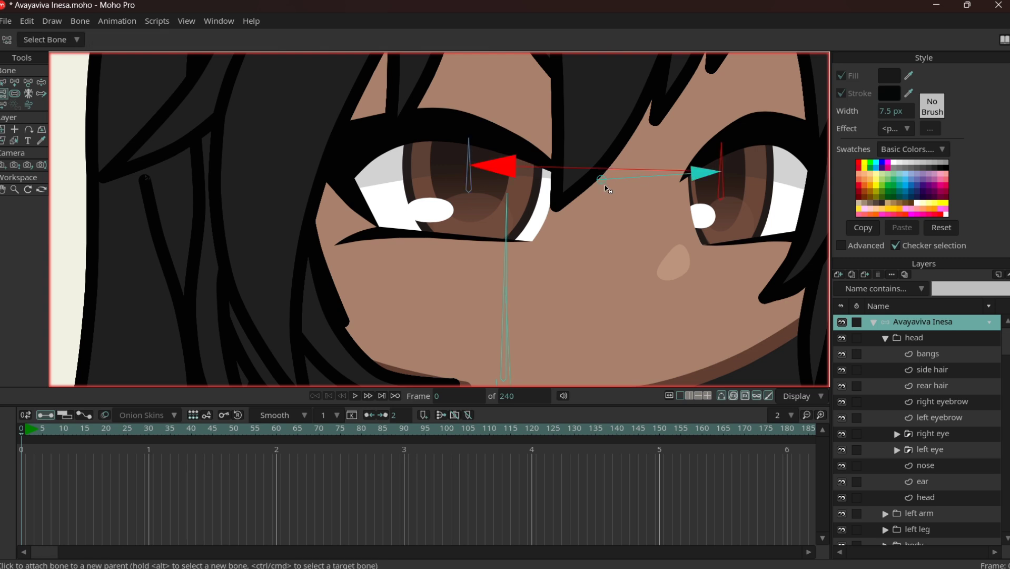
{"action": "key", "text": "p"}
{"action": "left_click", "coordinate": [3, 82]}
{"action": "left_click", "coordinate": [603, 184]}
{"action": "key", "text": "p"}
{"action": "left_click", "coordinate": [631, 198]}
{"action": "key", "text": "b"}
{"action": "key", "text": "p"}
{"action": "key", "text": "z"}
{"action": "key", "text": "p"}
{"action": "key", "text": "z"}
{"action": "key", "text": "p"}
{"action": "key", "text": "z"}
{"action": "left_click", "coordinate": [722, 190]}
{"action": "key", "text": "p"}
{"action": "left_click", "coordinate": [603, 180]}
{"action": "key", "text": "b"}
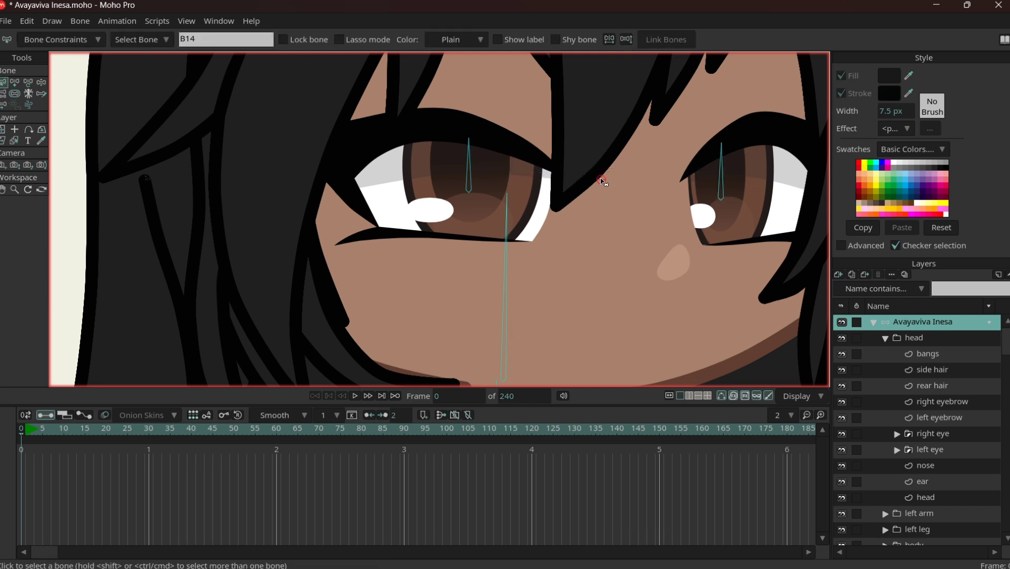
Parent the point bone between the eyes to the head bone
{"action": "left_click", "coordinate": [600, 180]}
{"action": "key", "text": "p"}
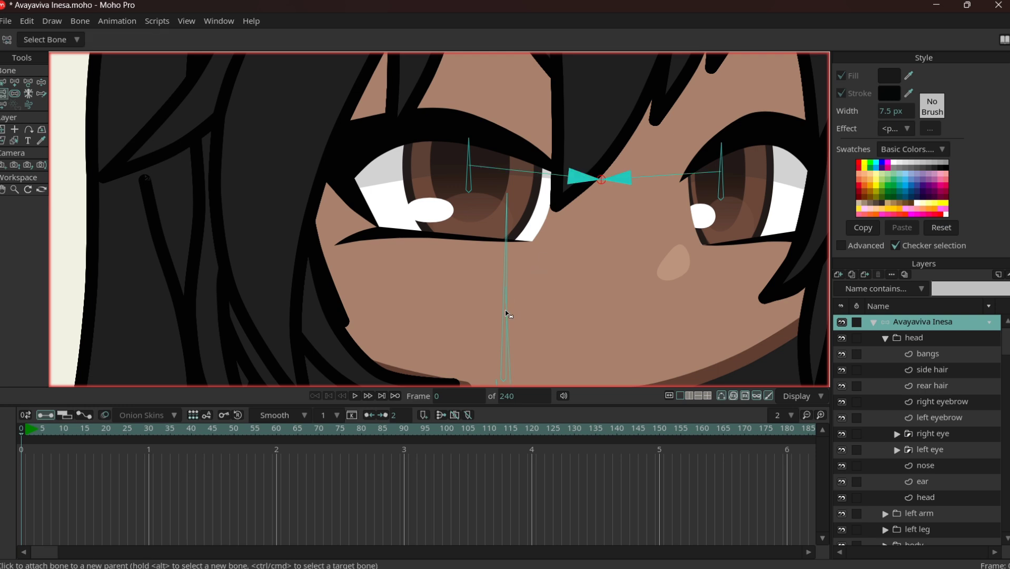
{"action": "left_click", "coordinate": [505, 310]}
{"action": "key", "text": "z"}
{"action": "key", "text": "p"}
{"action": "key", "text": "z"}
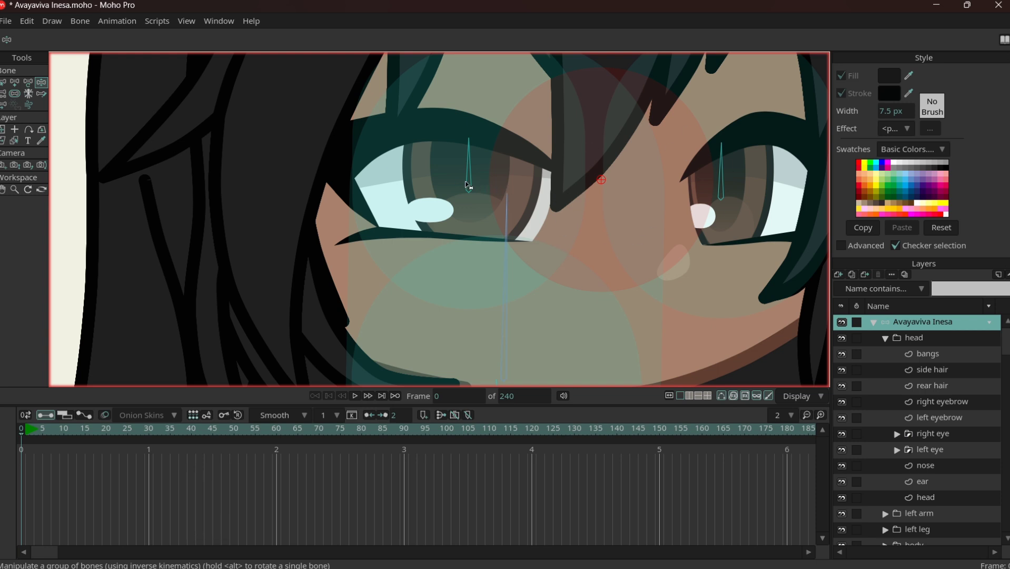
Test the left-eye bone by rotating it with the Manipulate Bones tool
{"action": "left_click", "coordinate": [443, 184]}
{"action": "left_click", "coordinate": [442, 184]}
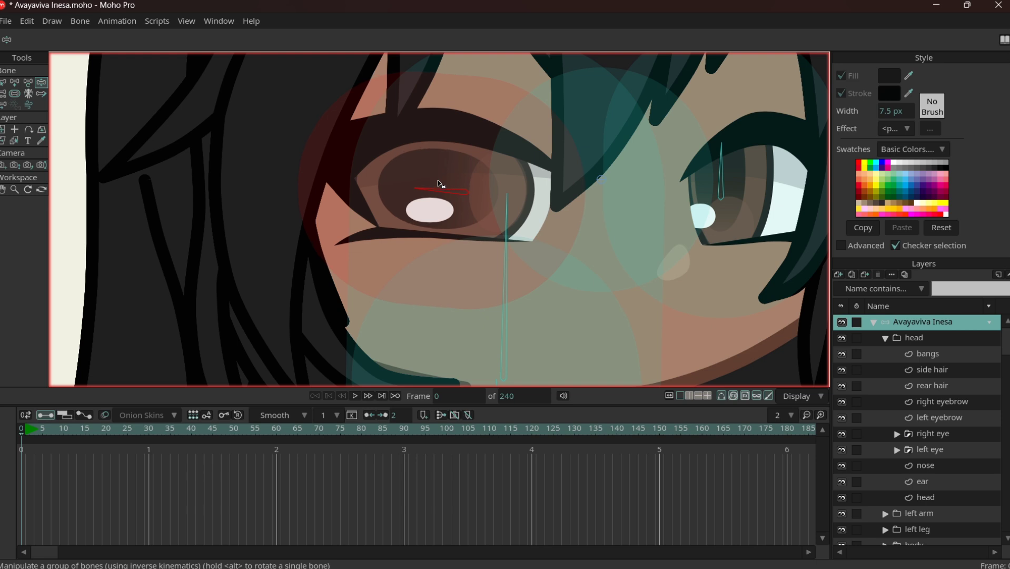
{"action": "key", "text": "ctrl+z"}
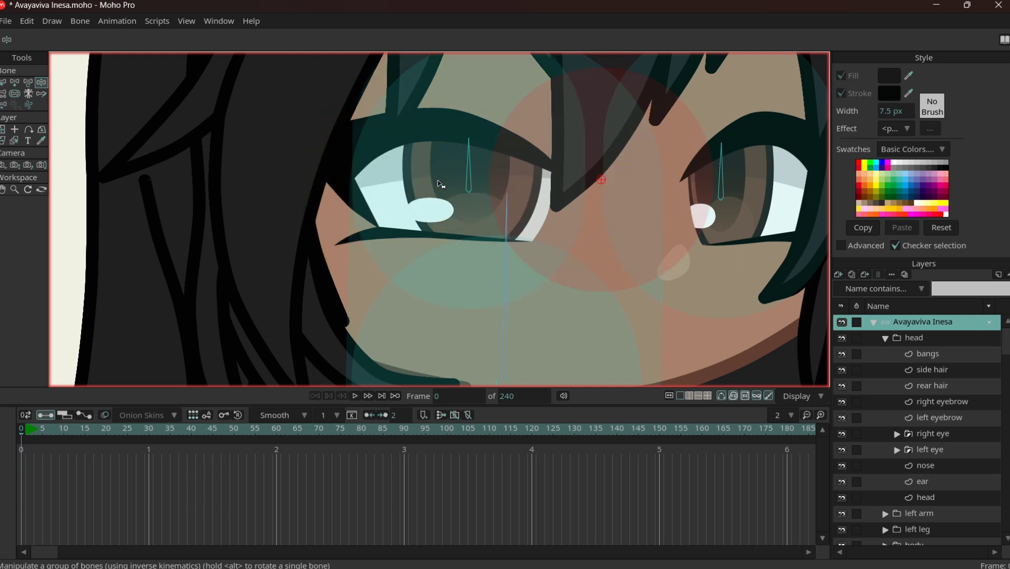
{"action": "left_click", "coordinate": [448, 178]}
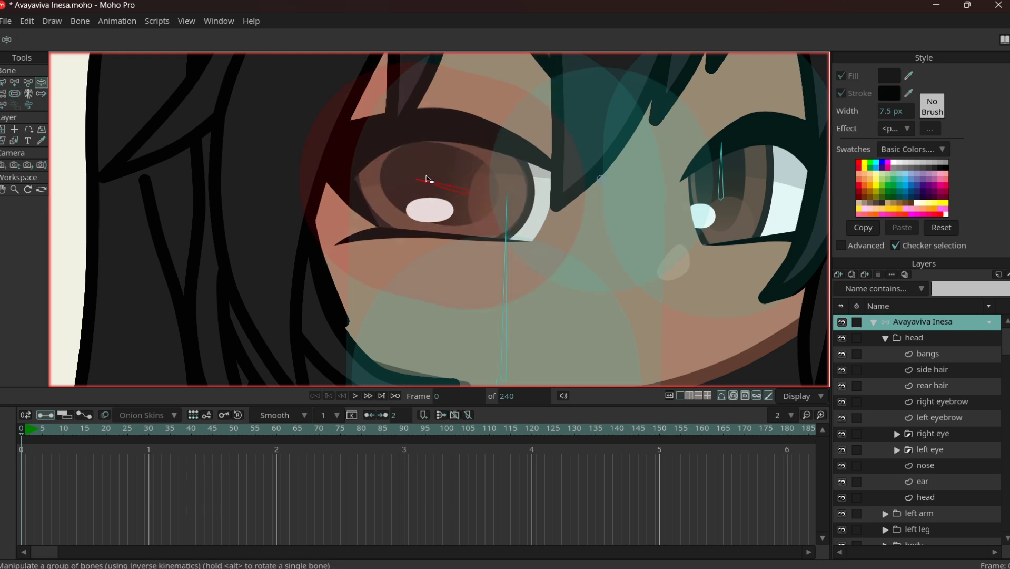
Reduce the bone strength of both eye bones and set the point bone's strength to 0
{"action": "left_click", "coordinate": [16, 95]}
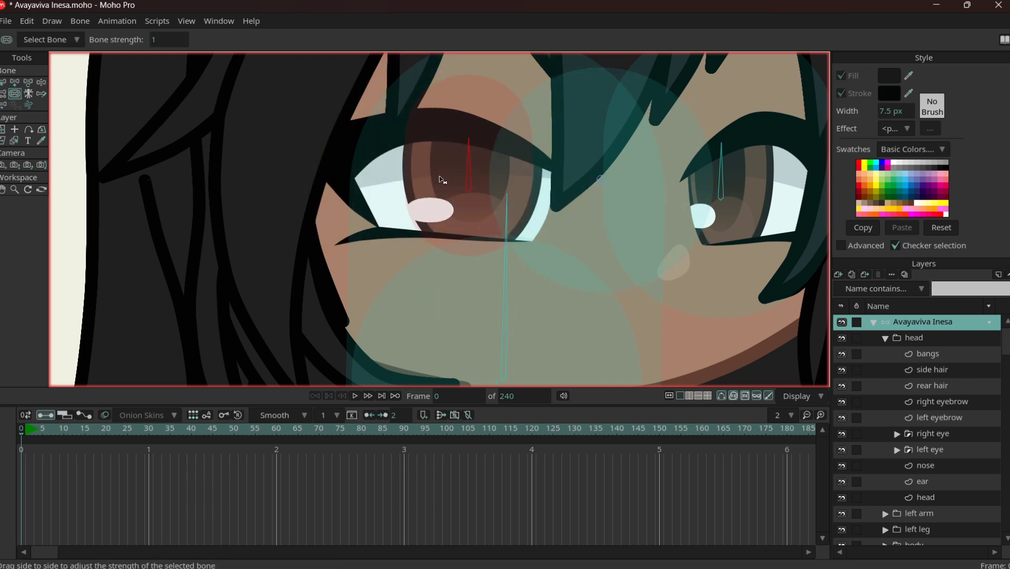
{"action": "left_click_drag", "start_coordinate": [470, 181], "coordinate": [442, 180]}
{"action": "left_click", "coordinate": [664, 181]}
{"action": "left_click_drag", "start_coordinate": [665, 181], "coordinate": [603, 179]}
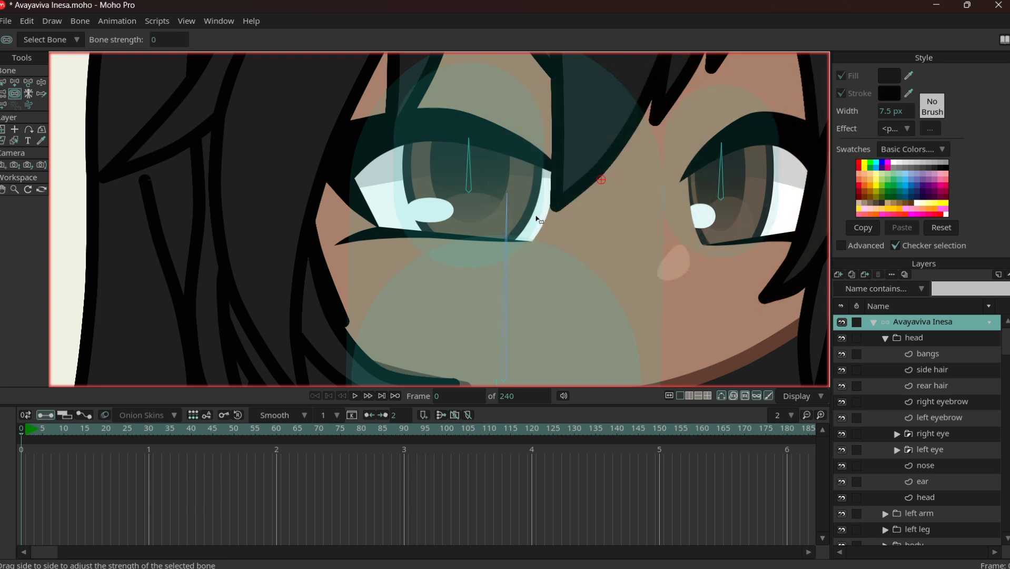
Check the point bone with the Manipulate Bones and Transform Bone tools, and save the project
{"action": "key", "text": "z"}
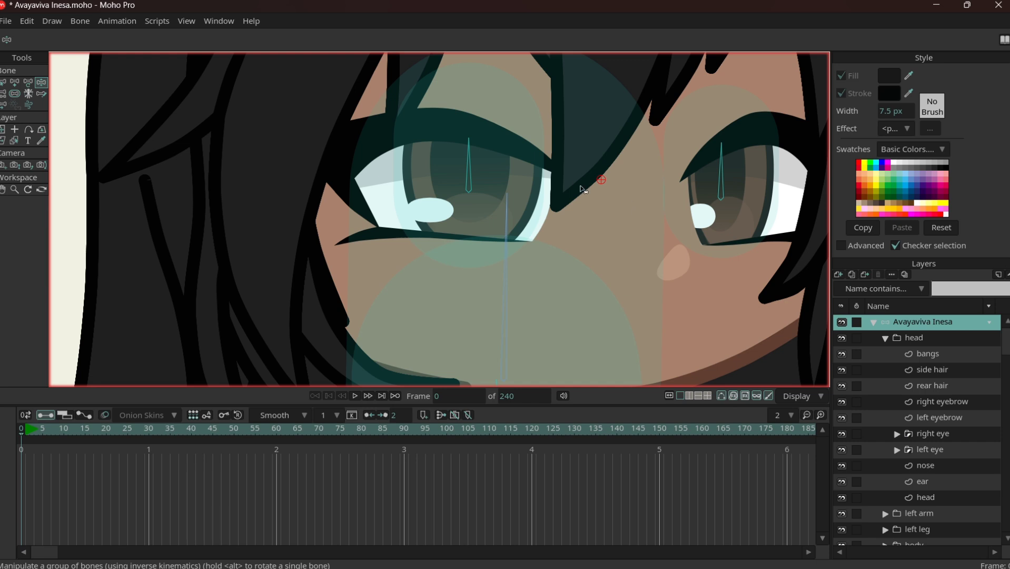
{"action": "key", "text": "t"}
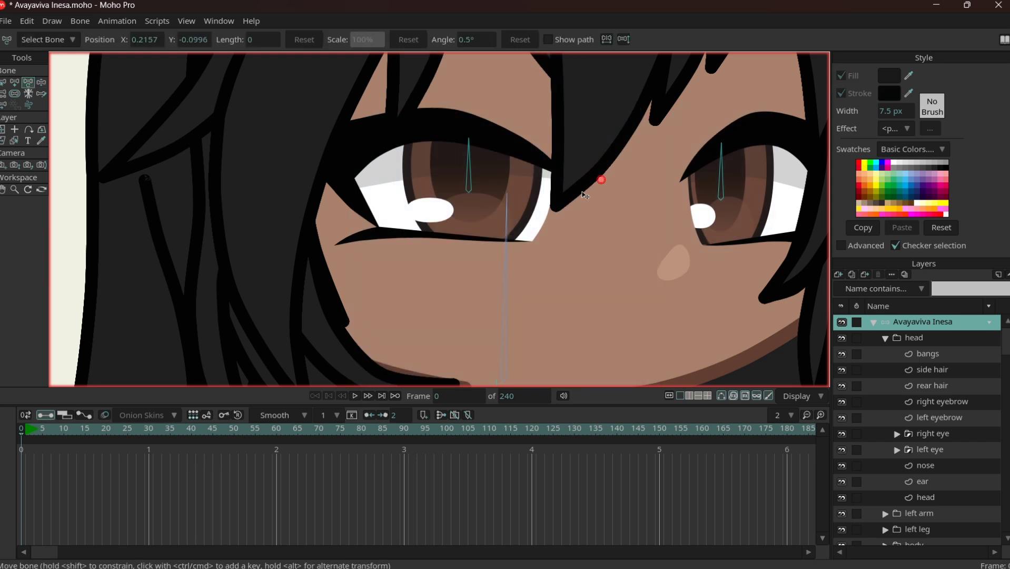
{"action": "key", "text": "z"}
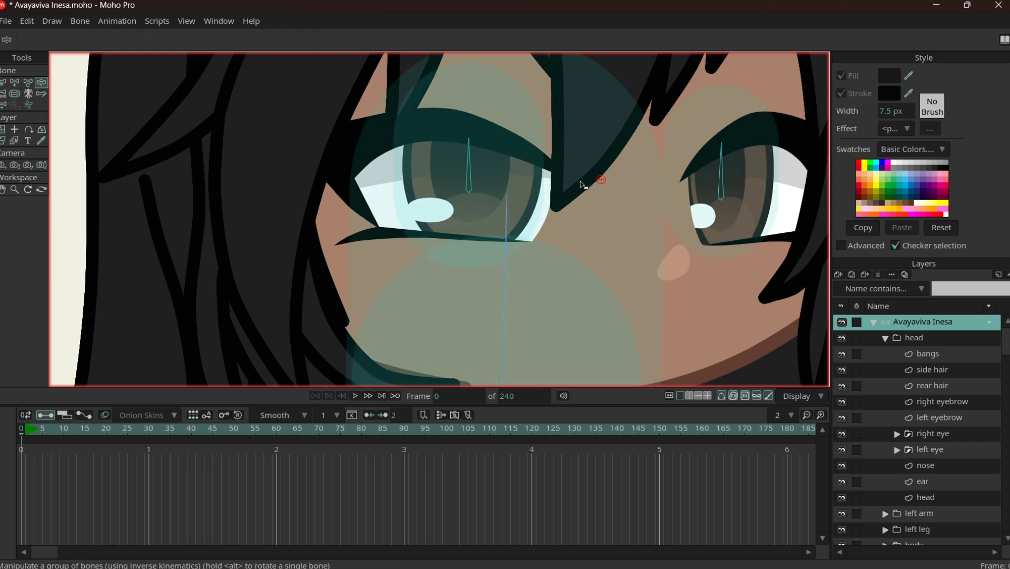
{"action": "scroll", "coordinate": [491, 141], "scroll_direction": "down", "scroll_amount": 2}
{"action": "key", "text": "ctrl+s"}
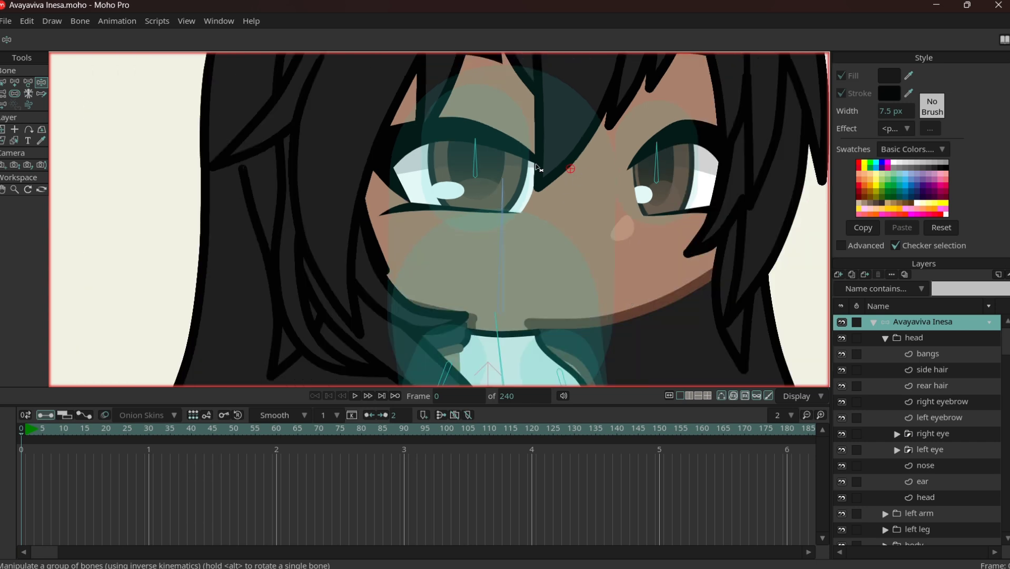
Add two short vertical bones and one long diagonal bone in the empty area beside the character's head
{"action": "scroll", "coordinate": [624, 251], "scroll_direction": "down", "scroll_amount": 1}
{"action": "key", "text": "a"}
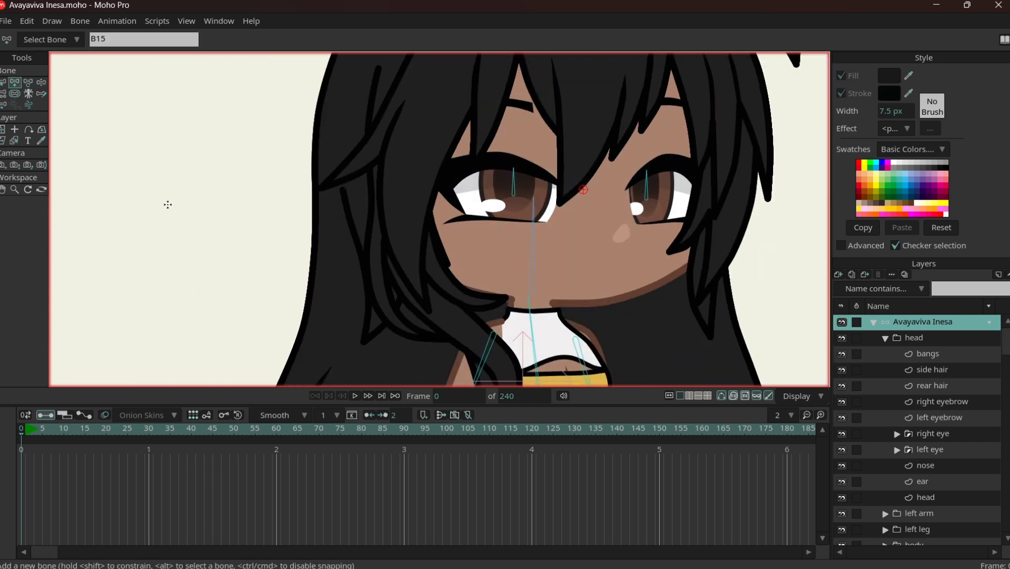
{"action": "left_click_drag", "start_coordinate": [170, 221], "coordinate": [170, 166]}
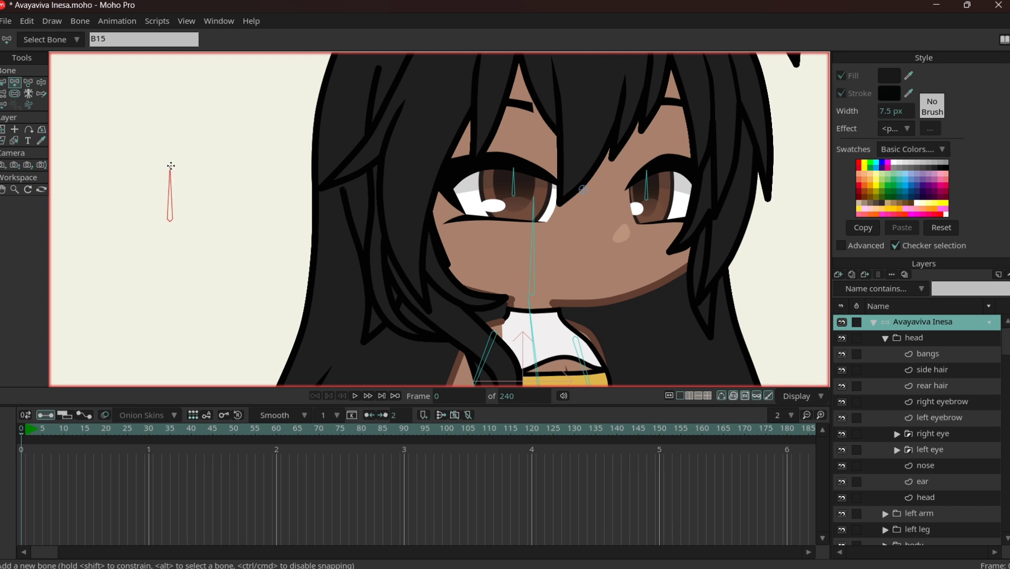
{"action": "left_click", "coordinate": [200, 207]}
{"action": "left_click_drag", "start_coordinate": [201, 151], "coordinate": [201, 149]}
{"action": "left_click_drag", "start_coordinate": [125, 129], "coordinate": [265, 278]}
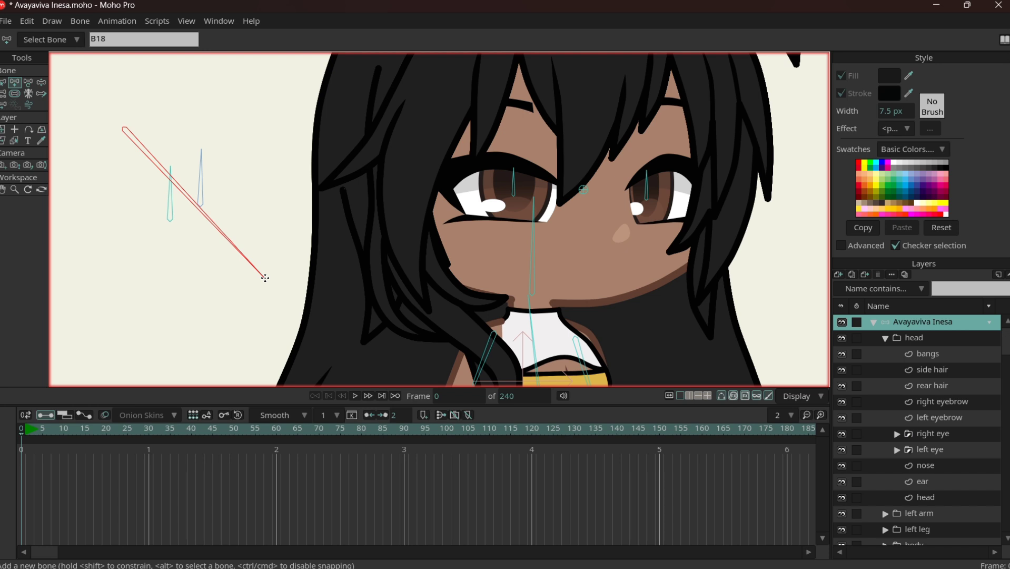
Undo the long diagonal bone and add a second pair of short vertical bones on the opposite side of the head
{"action": "key", "text": "ctrl+z"}
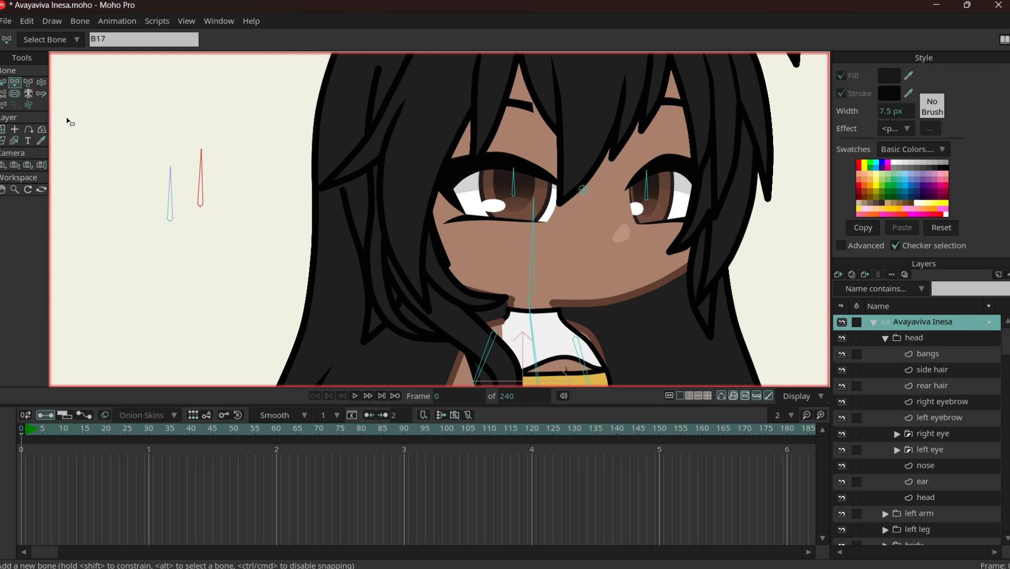
{"action": "key", "text": "z"}
{"action": "key", "text": "a"}
{"action": "left_click", "coordinate": [3, 83]}
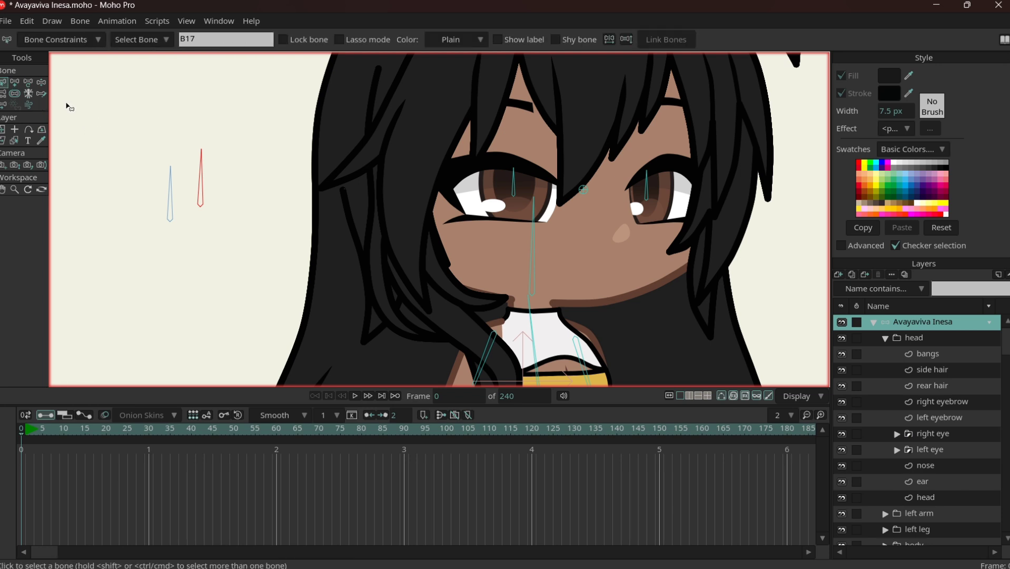
{"action": "left_click", "coordinate": [240, 248]}
{"action": "left_click_drag", "start_coordinate": [65, 102], "coordinate": [240, 248]}
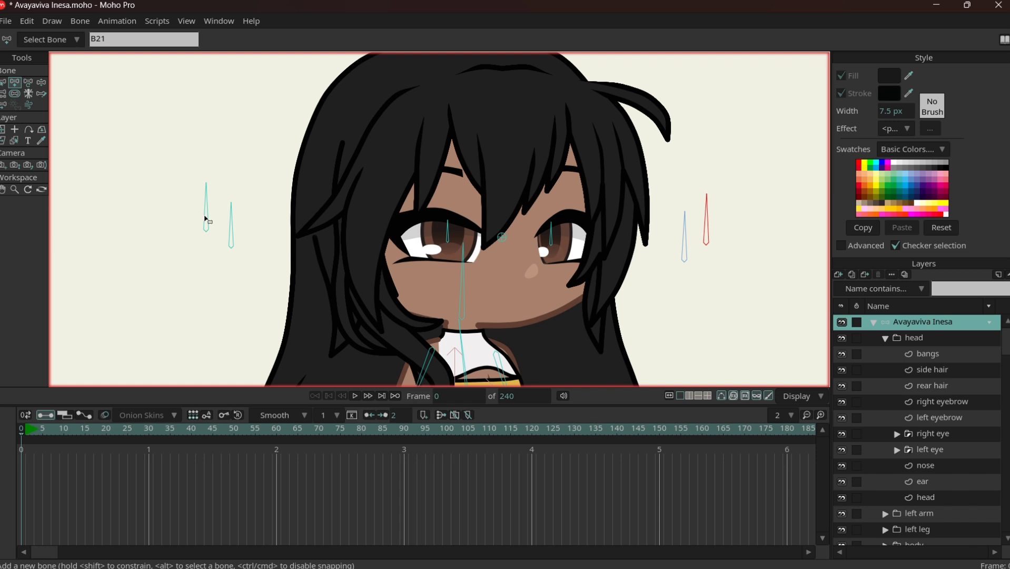
Name the outer bone of the first short pair "left eye smile" and show its label
{"action": "key", "text": "z"}
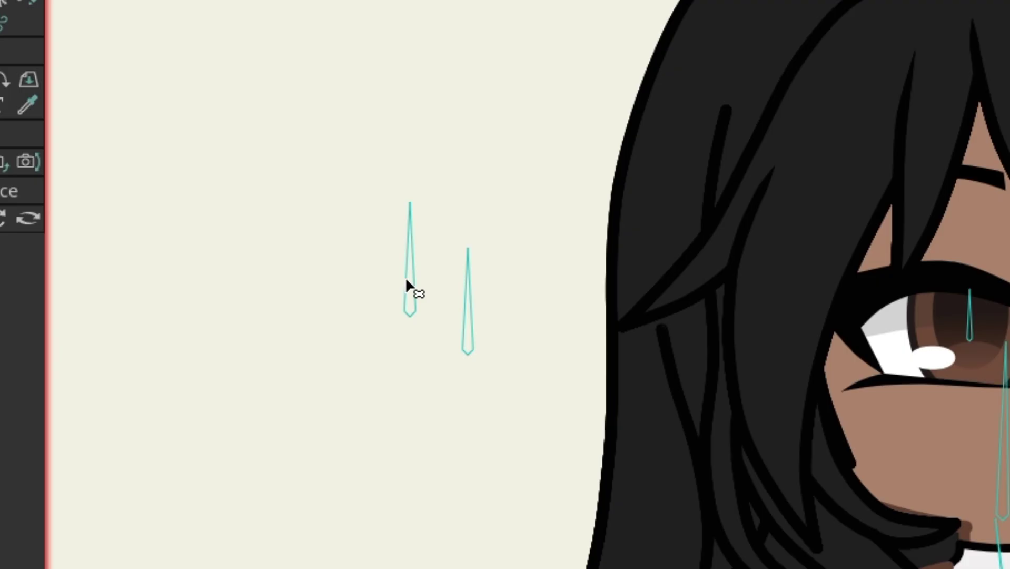
{"action": "left_click", "coordinate": [204, 214]}
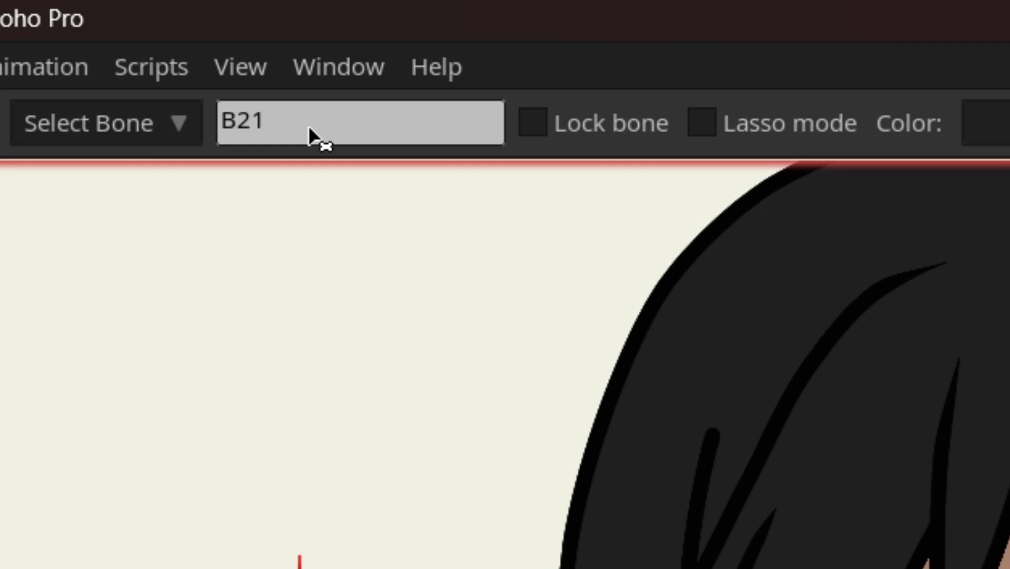
{"action": "double_click", "coordinate": [311, 129]}
{"action": "type", "text": "left eye smile"}
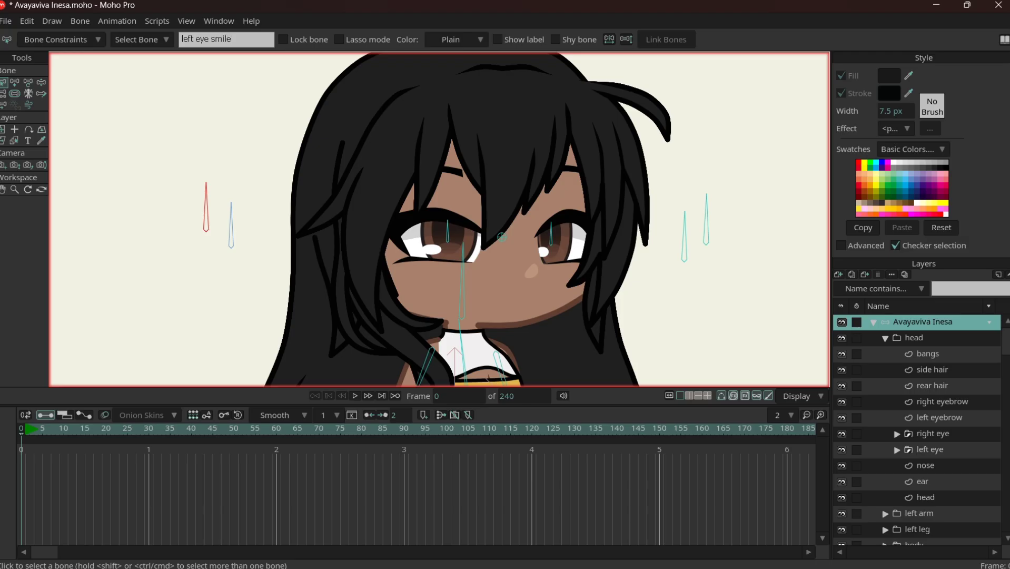
{"action": "key", "text": "Return"}
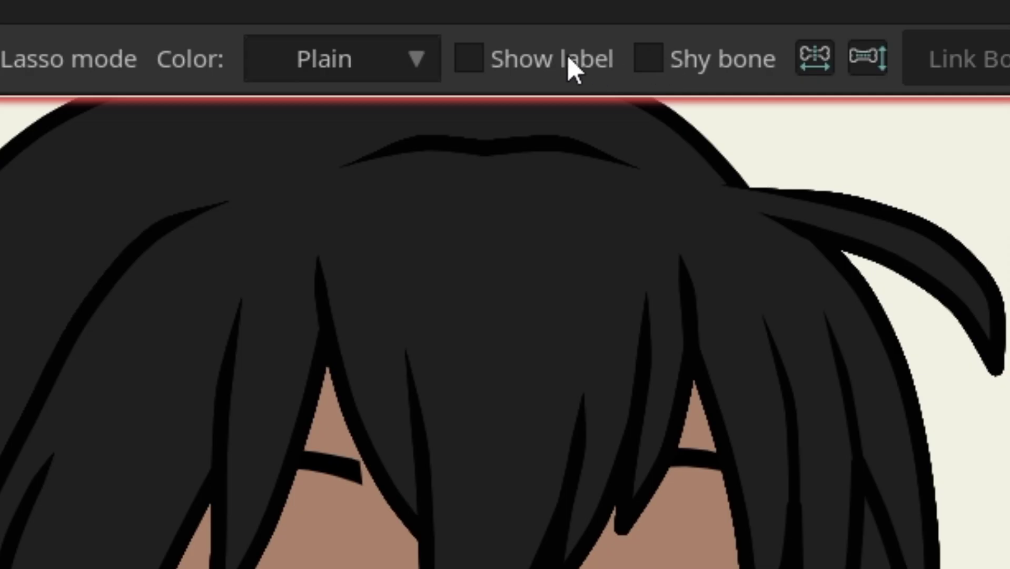
{"action": "left_click", "coordinate": [474, 48]}
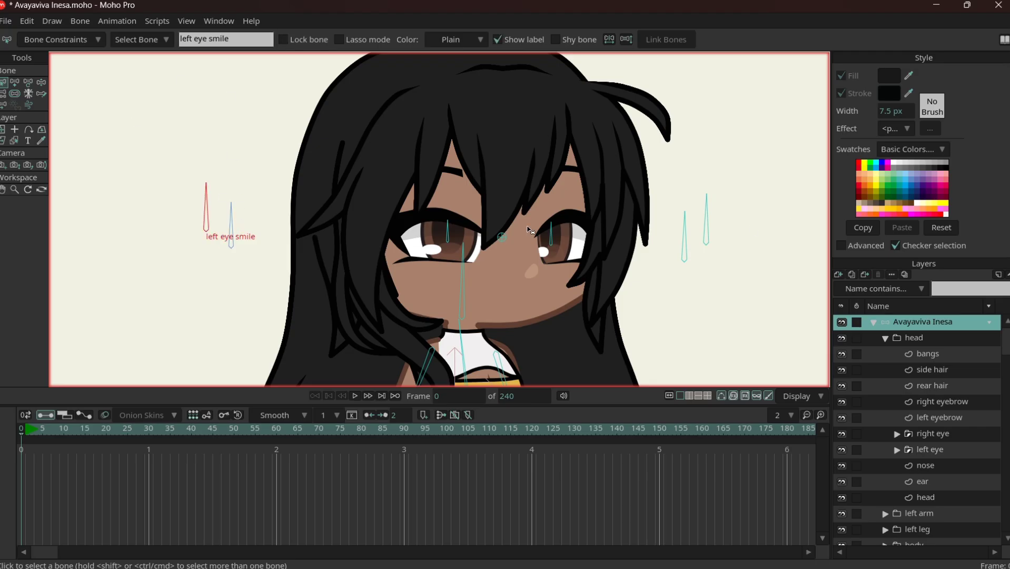
Rename the left eye smile bone to "smile", name the bone beside it "blink", and show the blink bone's label
{"action": "left_click", "coordinate": [228, 40]}
{"action": "type", "text": "smile"}
{"action": "key", "text": "Return"}
{"action": "left_click", "coordinate": [232, 241]}
{"action": "left_click", "coordinate": [228, 42]}
{"action": "type", "text": "blink"}
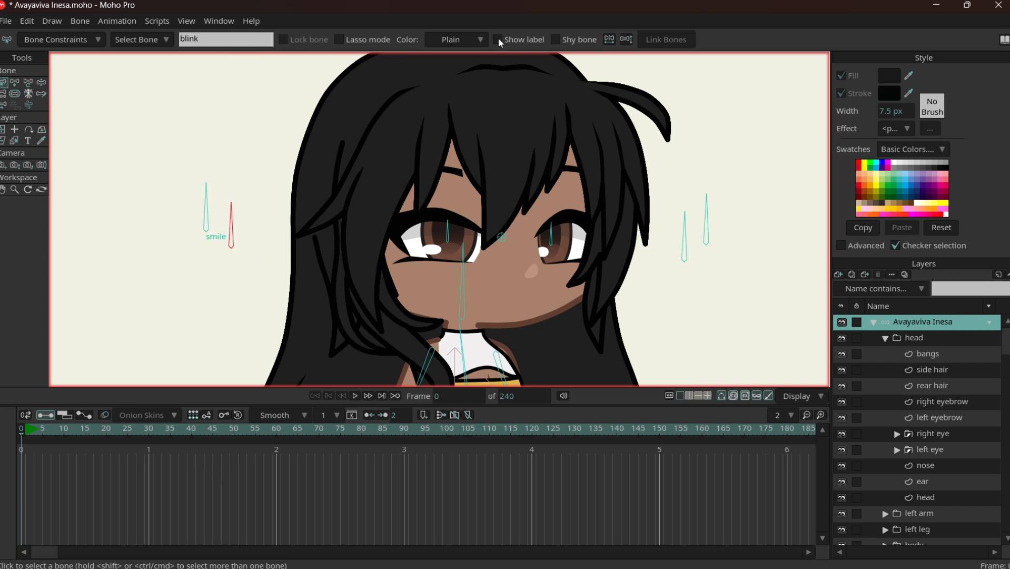
{"action": "left_click", "coordinate": [498, 40]}
Name the opposite pair of bones "blink 2" and "smile 2", with smile 2 as the outer one, and save the project
{"action": "left_click", "coordinate": [683, 236]}
{"action": "left_click", "coordinate": [211, 40]}
{"action": "left_click", "coordinate": [708, 227]}
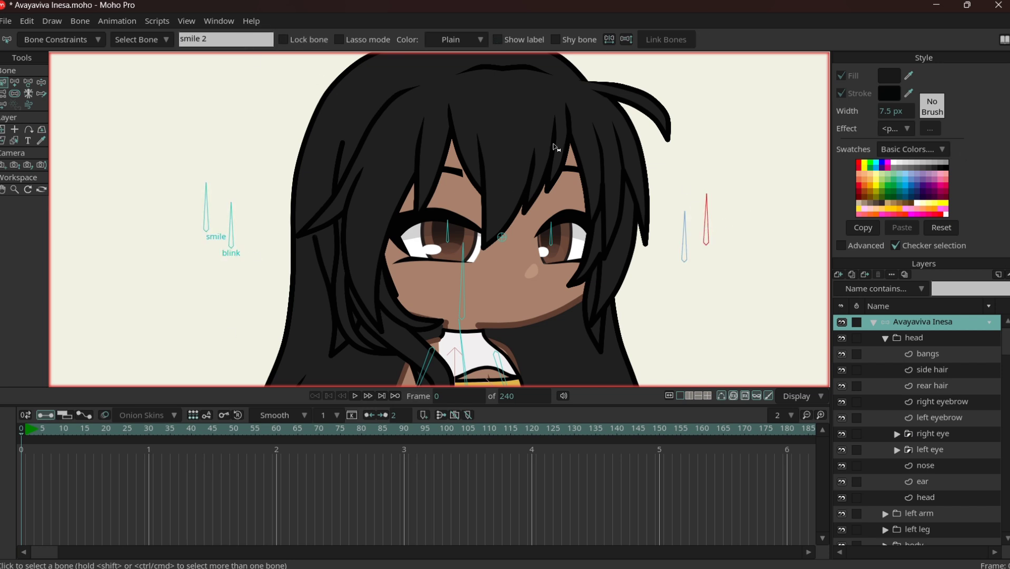
{"action": "key", "text": "ctrl+s"}
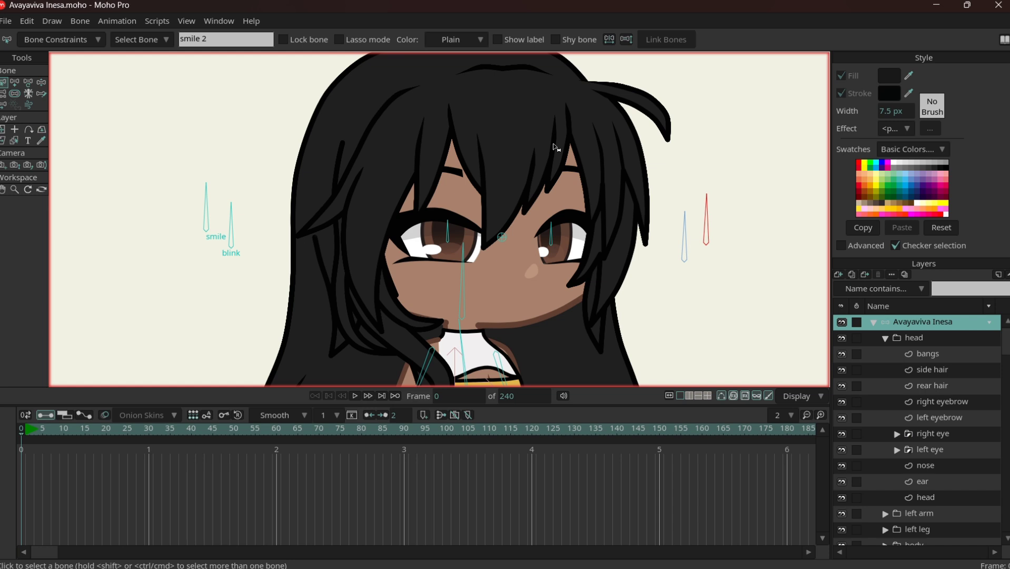
Set the bone strength of the blink, smile, blink 2 and smile 2 bones to 0
{"action": "key", "text": "s"}
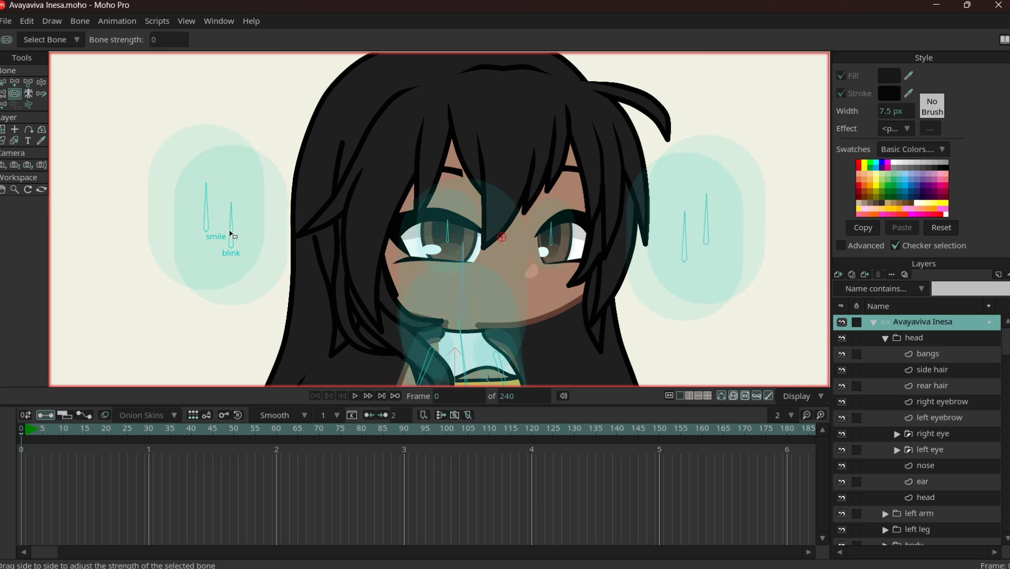
{"action": "left_click_drag", "start_coordinate": [231, 232], "coordinate": [1, 225]}
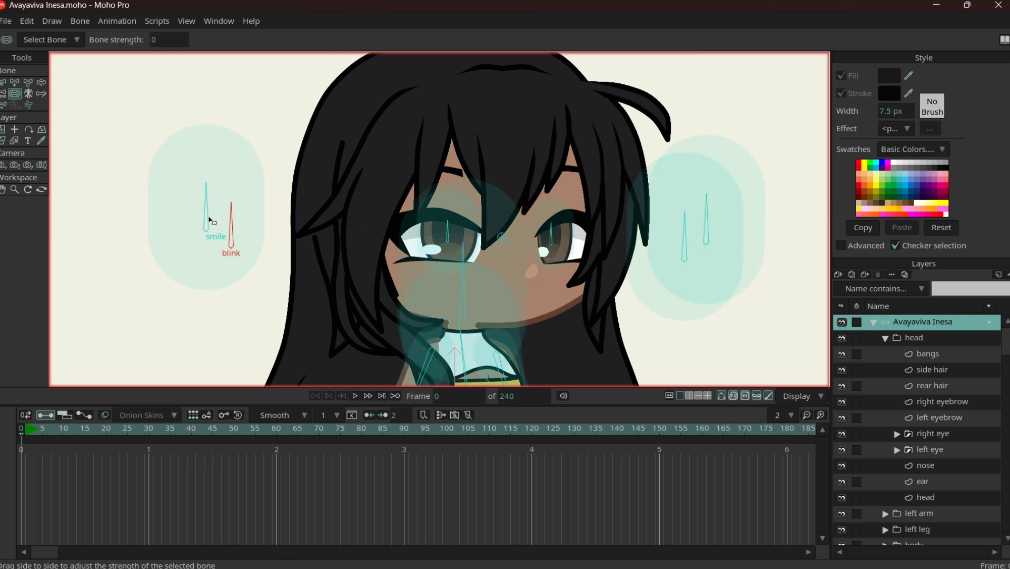
{"action": "left_click_drag", "start_coordinate": [209, 218], "coordinate": [2, 203]}
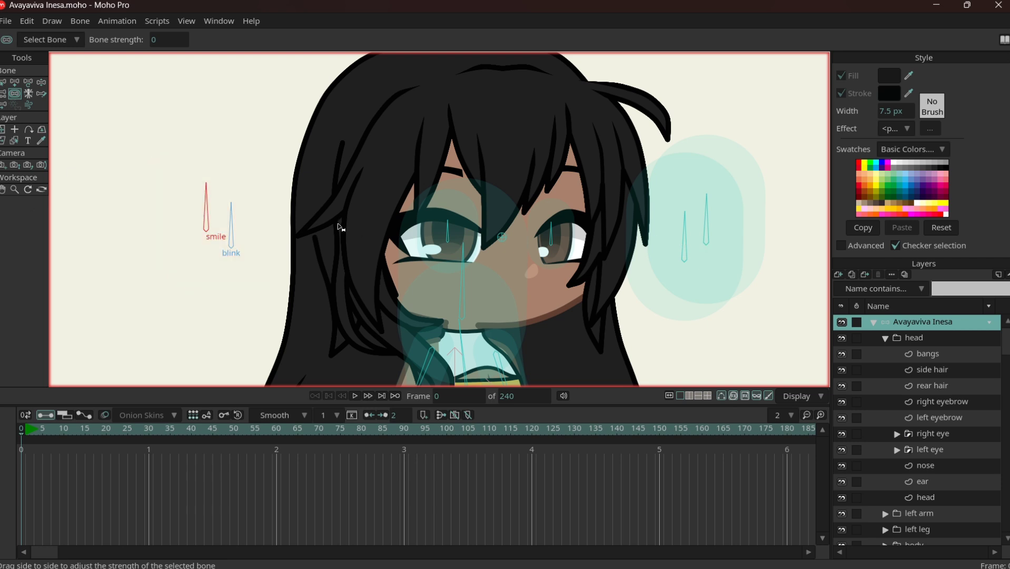
{"action": "key", "text": "Down"}
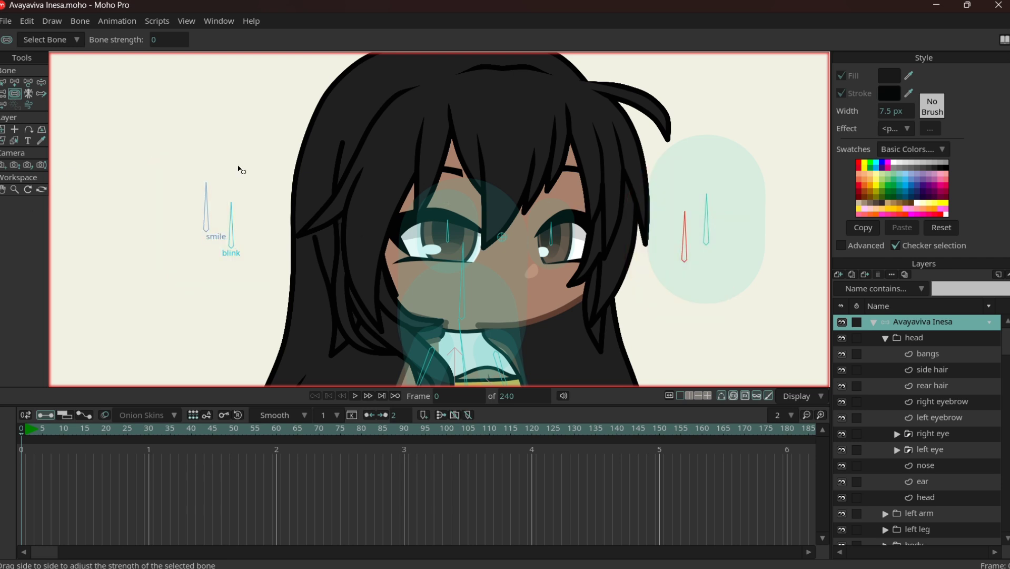
{"action": "key", "text": "Down"}
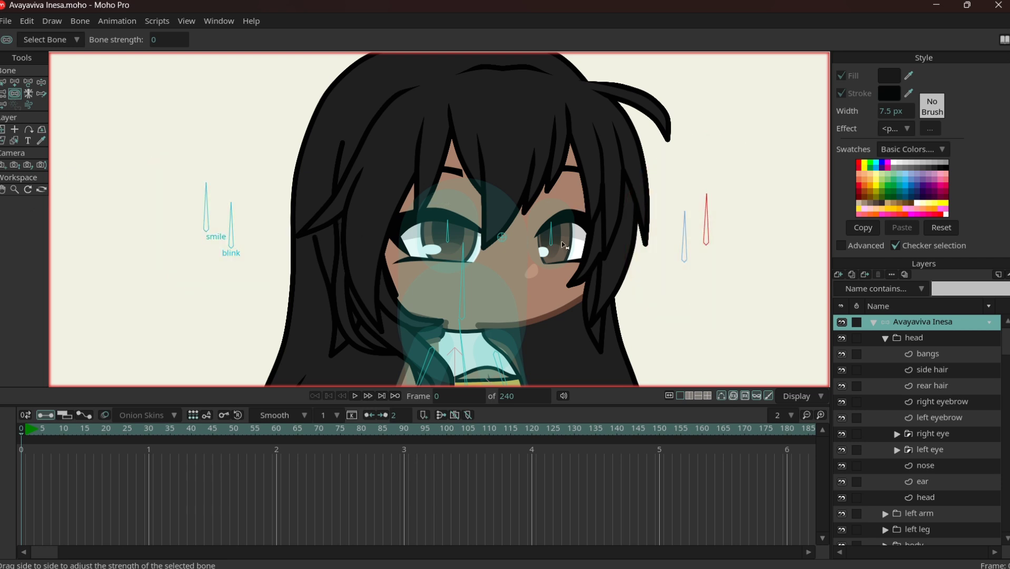
Show the labels of the blink 2 and smile 2 bones
{"action": "key", "text": "Up"}
{"action": "key", "text": "z"}
{"action": "key", "text": "Down"}
Test the head bone by tilting the head sideways with the Manipulate Bones tool, and undo the rotation
{"action": "key", "text": "z"}
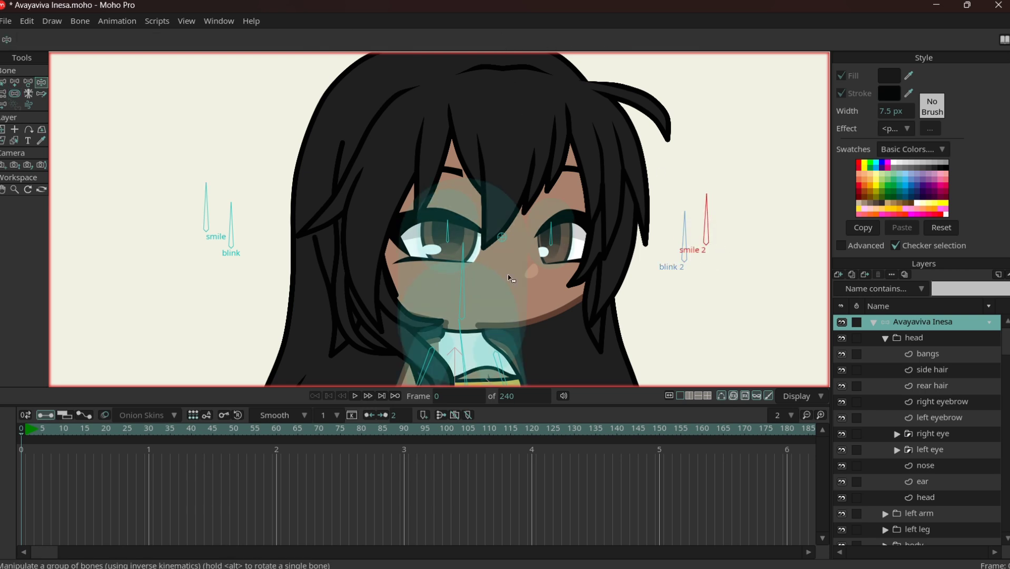
{"action": "left_click", "coordinate": [516, 286]}
{"action": "left_click_drag", "start_coordinate": [532, 318], "coordinate": [407, 256]}
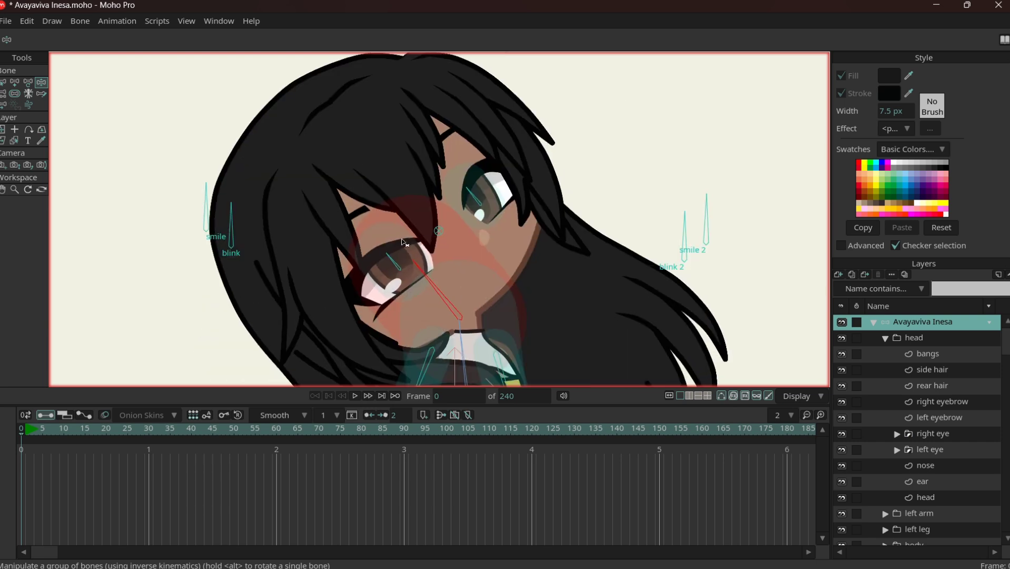
{"action": "left_click", "coordinate": [455, 239]}
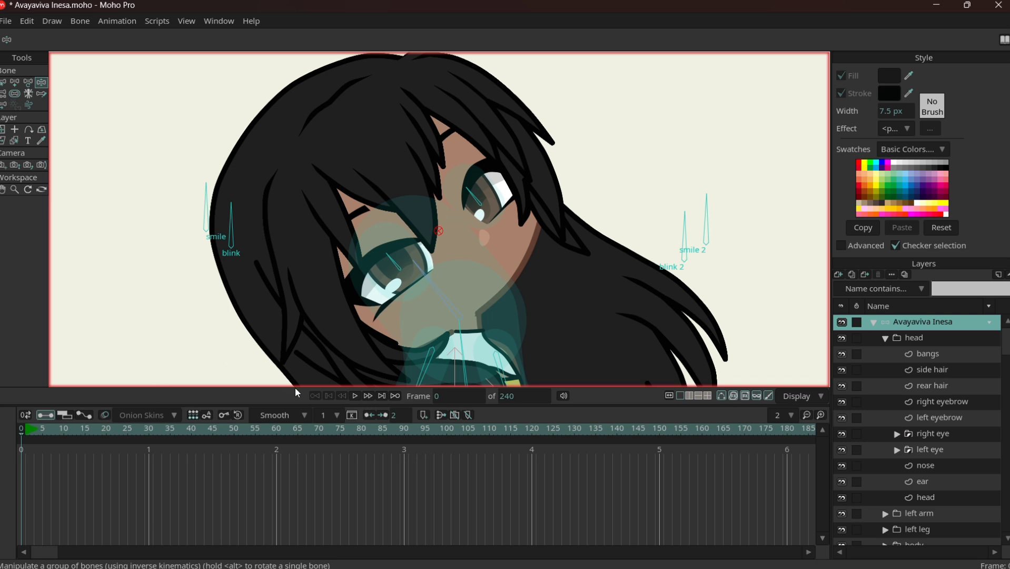
{"action": "key", "text": "ctrl+z"}
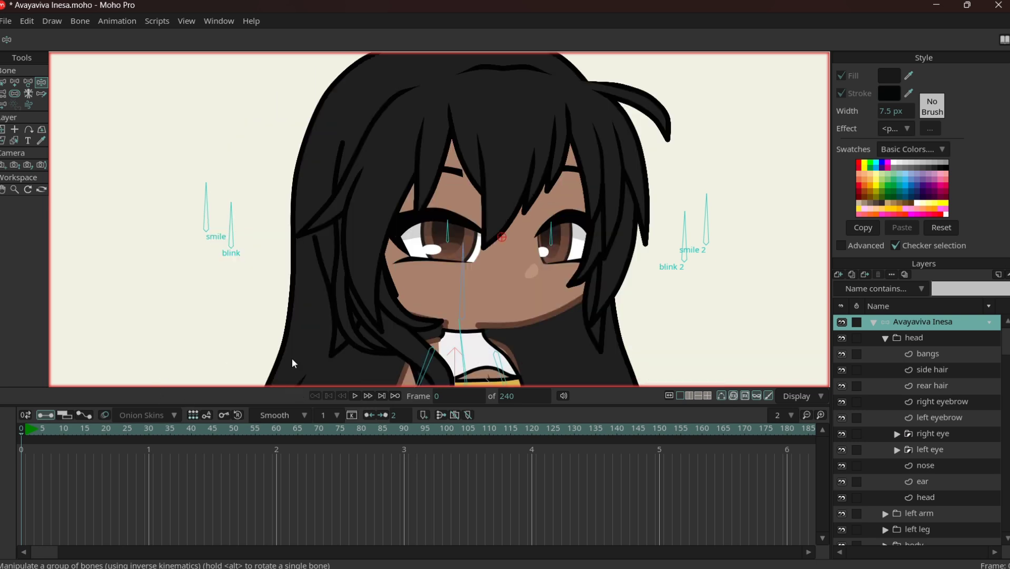
Check the parenting of the blink and smile bones with the Reparent Bone tool
{"action": "key", "text": "b"}
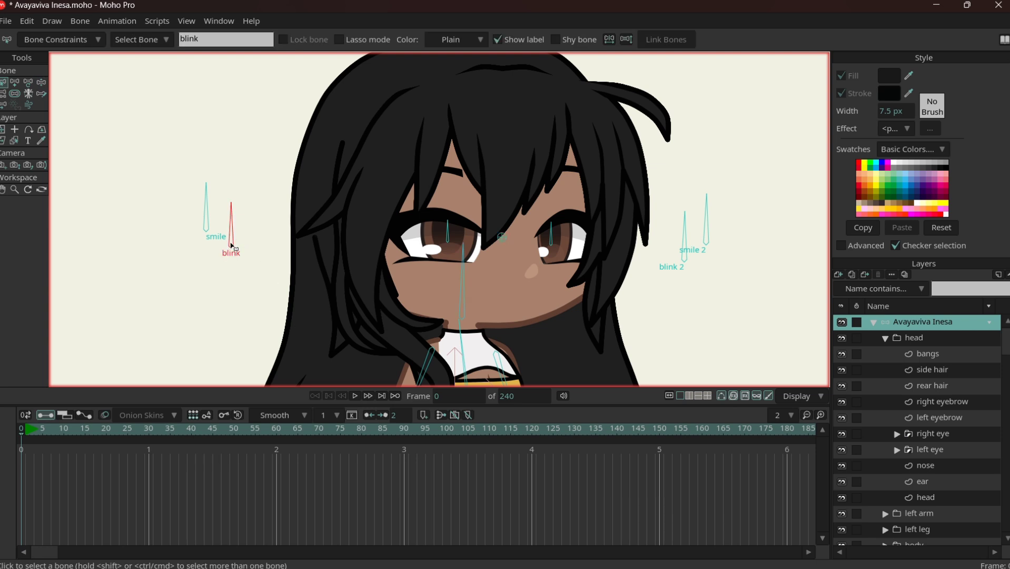
{"action": "key", "text": "z"}
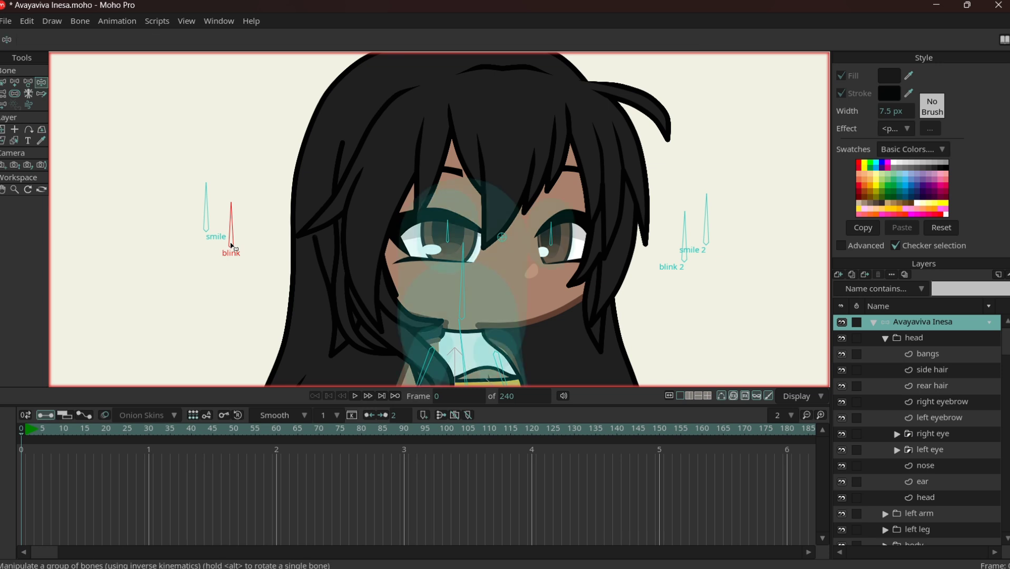
{"action": "key", "text": "p"}
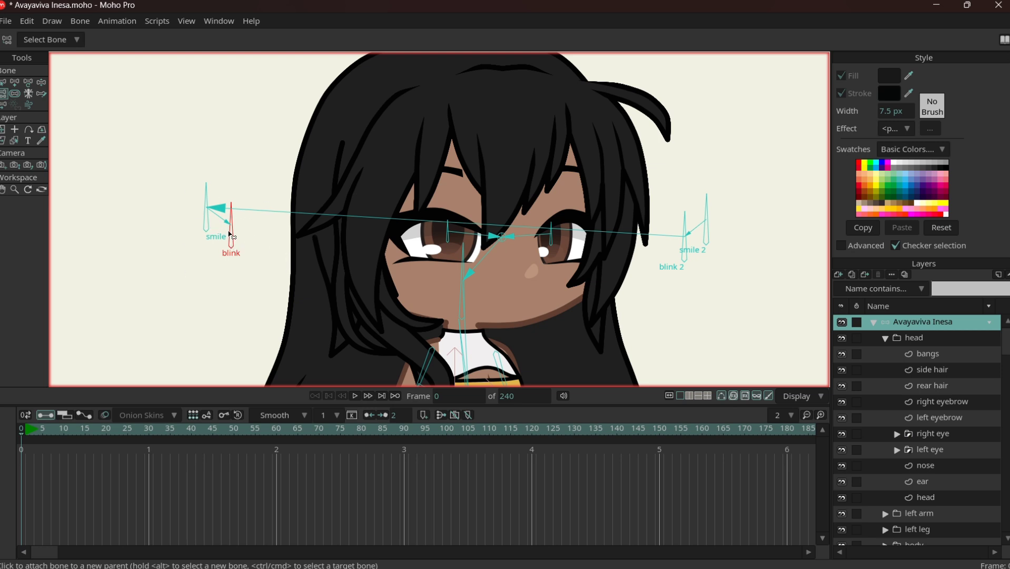
{"action": "key", "text": "b"}
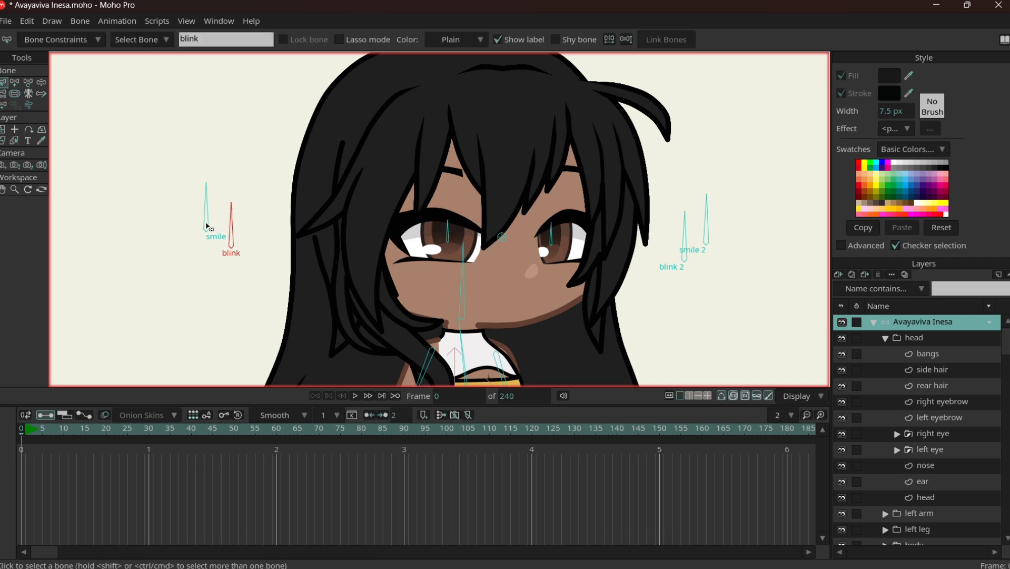
{"action": "key", "text": "p"}
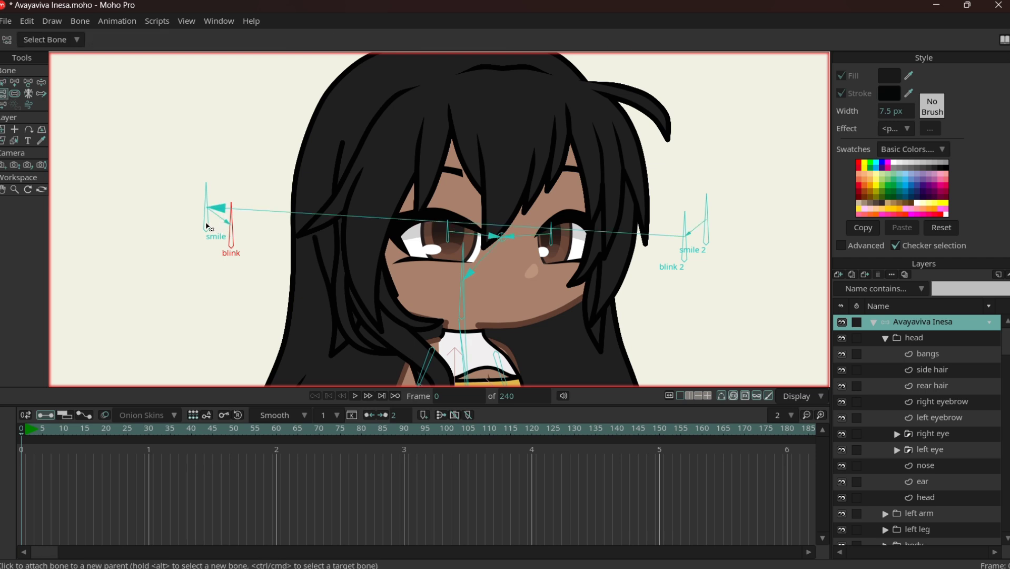
{"action": "key", "text": "b"}
{"action": "left_click", "coordinate": [208, 227]}
{"action": "left_click", "coordinate": [223, 182]}
Detach the blink 2 and smile 2 bones from their parent bones
{"action": "left_click", "coordinate": [684, 257]}
{"action": "key", "text": "p"}
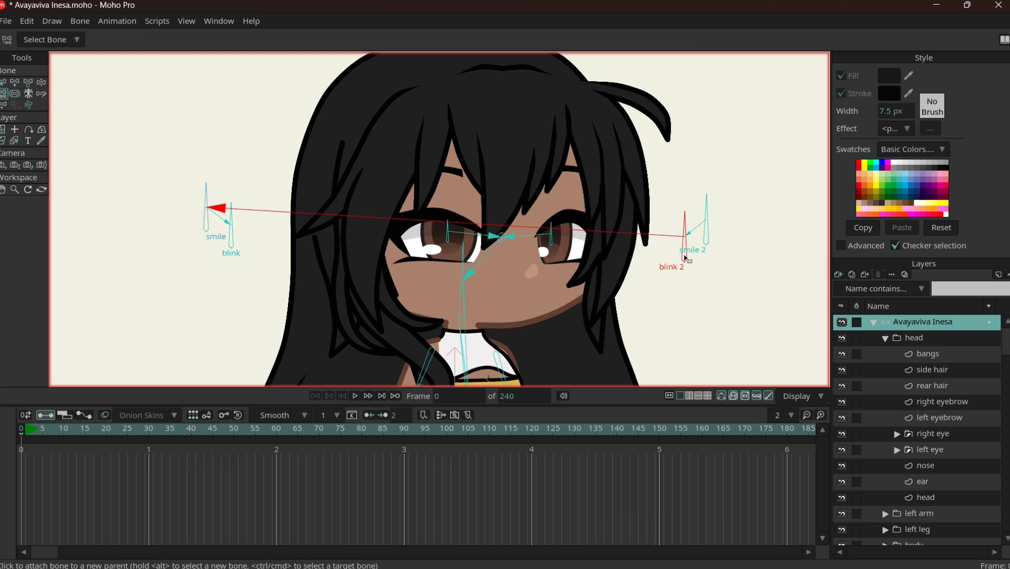
{"action": "left_click", "coordinate": [706, 269]}
{"action": "key", "text": "b"}
{"action": "key", "text": "p"}
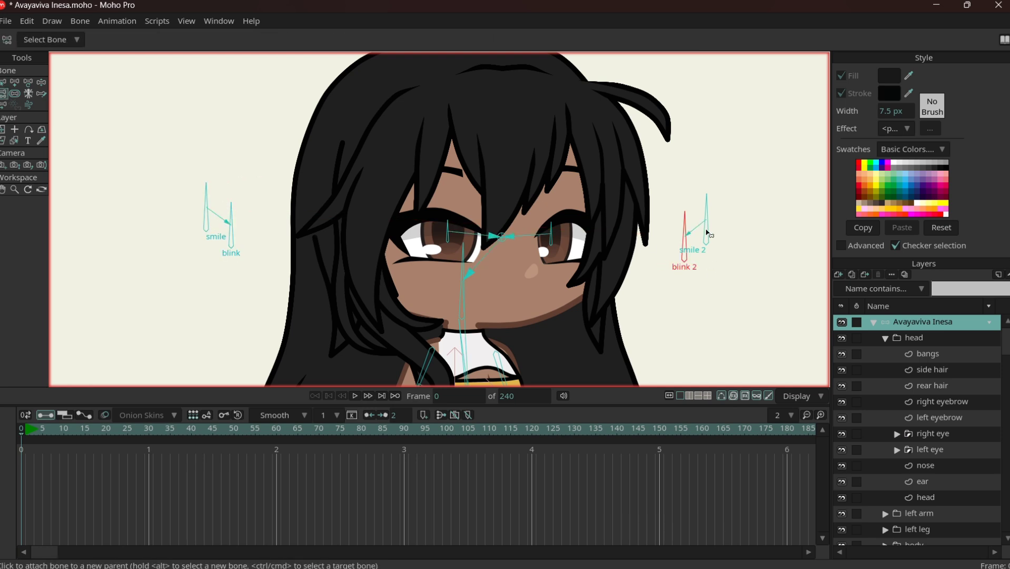
{"action": "key", "text": "b"}
{"action": "left_click", "coordinate": [706, 227]}
{"action": "key", "text": "p"}
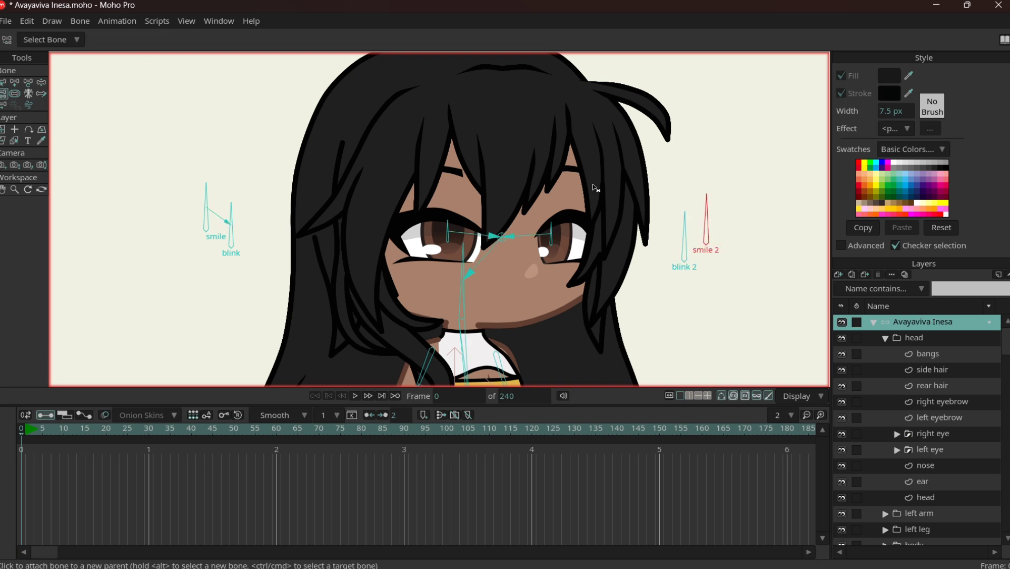
Test the leg bones by swinging the leg on the blink 2 side outward and up with the Manipulate Bones tool
{"action": "key", "text": "b"}
{"action": "key", "text": "z"}
{"action": "left_click", "coordinate": [502, 237]}
{"action": "scroll", "coordinate": [524, 198], "scroll_direction": "down", "scroll_amount": 5}
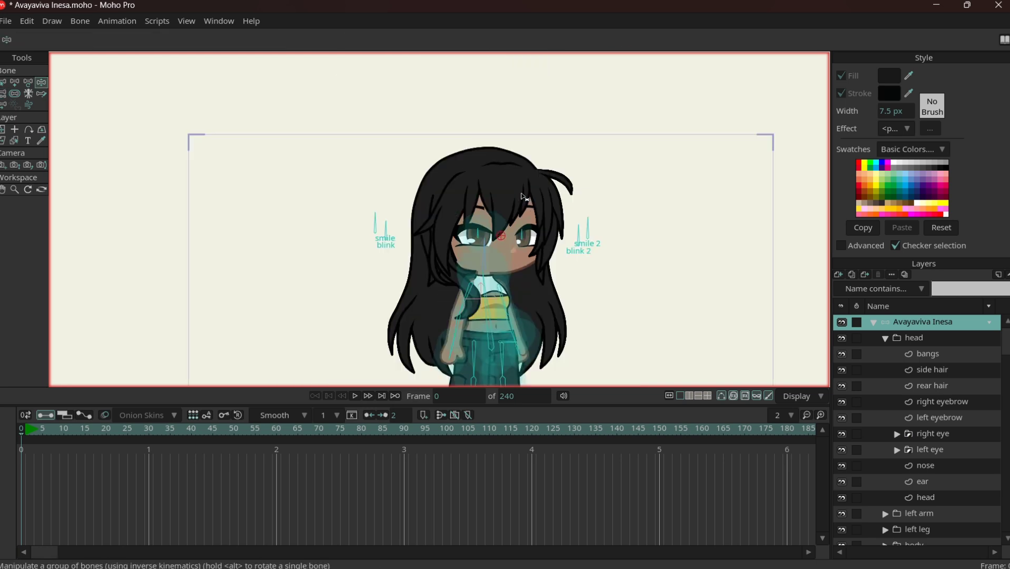
{"action": "scroll", "coordinate": [524, 197], "scroll_direction": "down", "scroll_amount": 2}
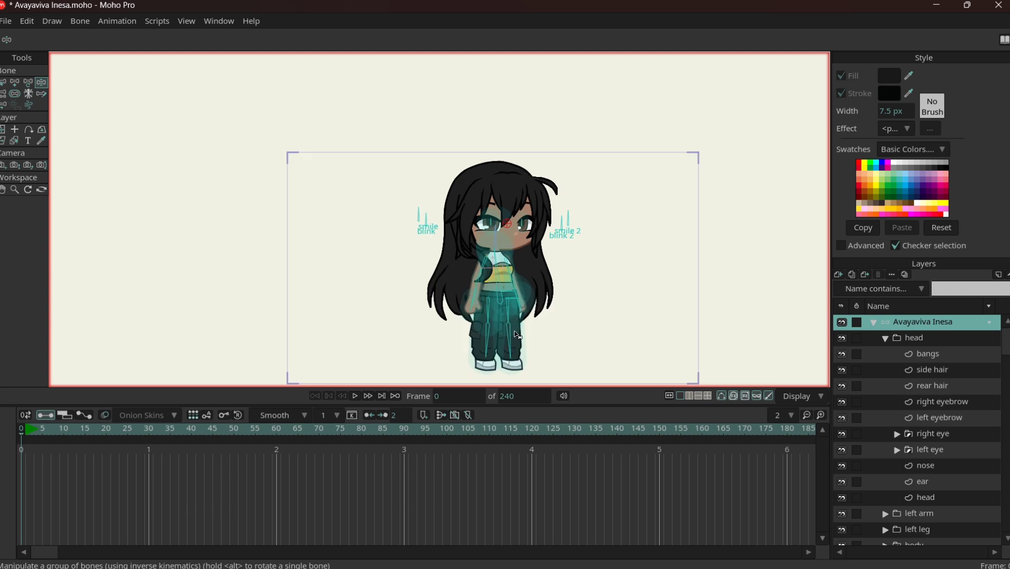
{"action": "scroll", "coordinate": [509, 354], "scroll_direction": "up", "scroll_amount": 2}
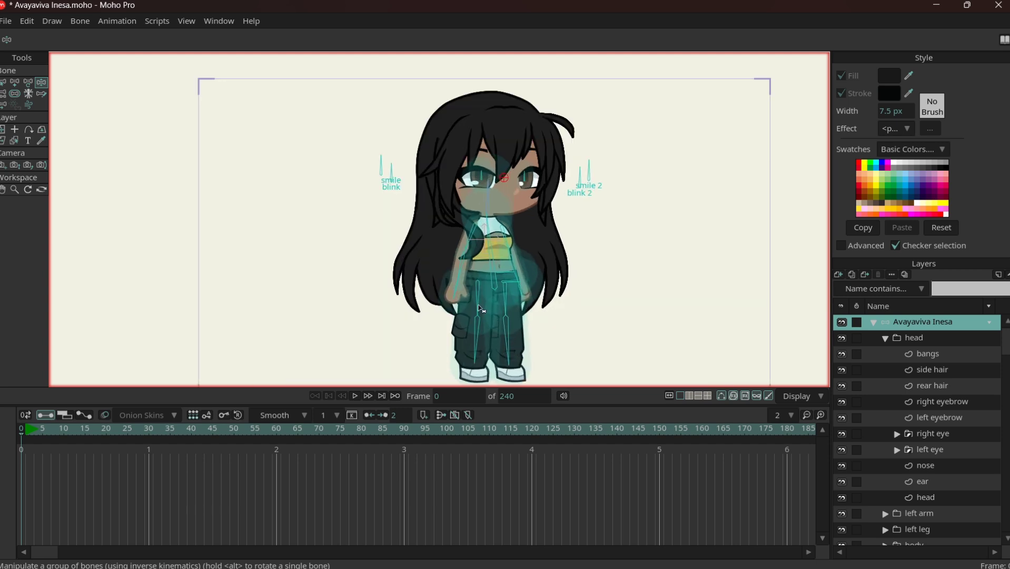
{"action": "left_click_drag", "start_coordinate": [500, 293], "coordinate": [669, 253]}
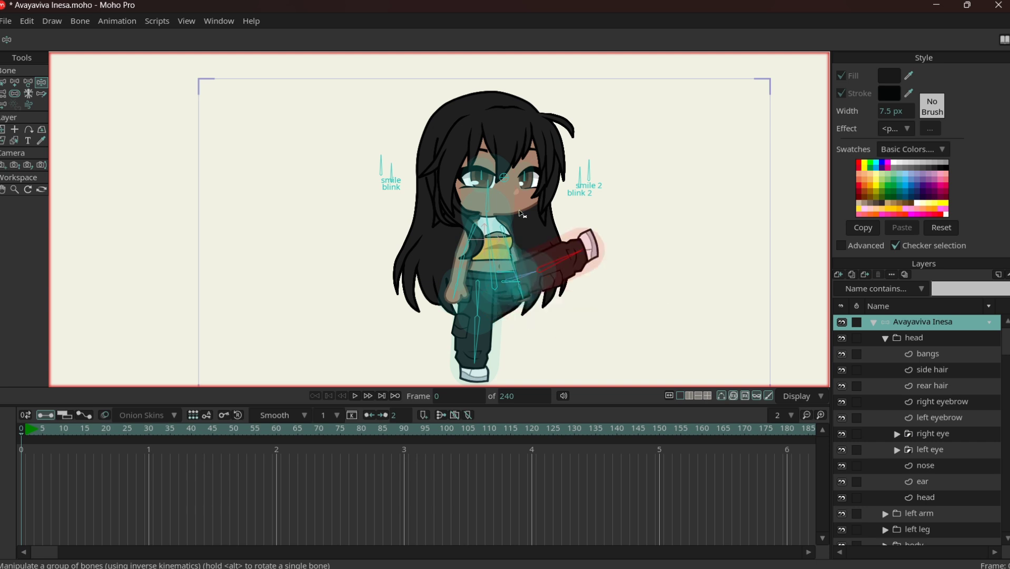
Try reducing the strength of the eye bone on the blink 2 side, and undo it together with the leg pose
{"action": "scroll", "coordinate": [520, 212], "scroll_direction": "up", "scroll_amount": 1}
{"action": "scroll", "coordinate": [511, 194], "scroll_direction": "up", "scroll_amount": 4}
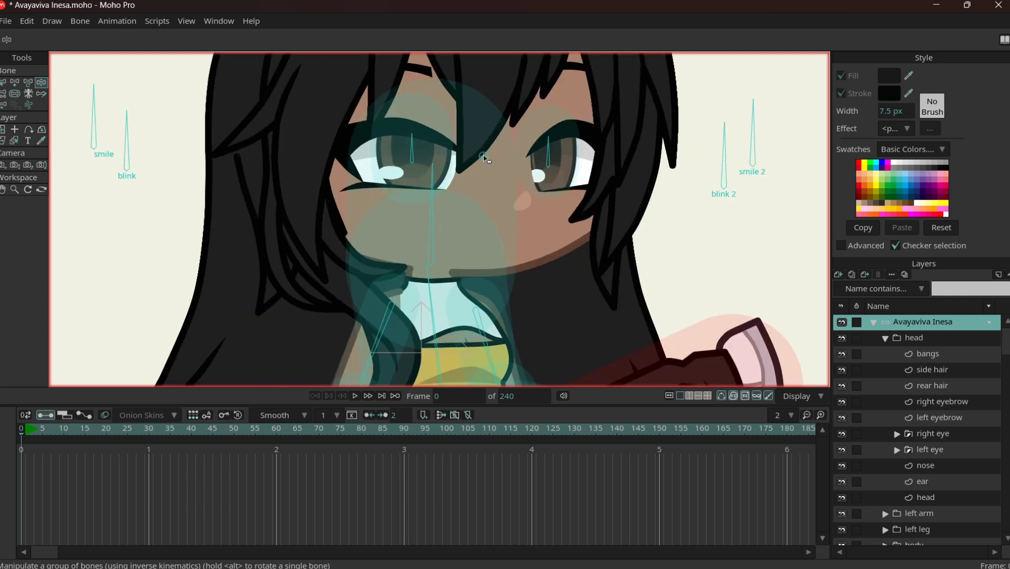
{"action": "key", "text": "s"}
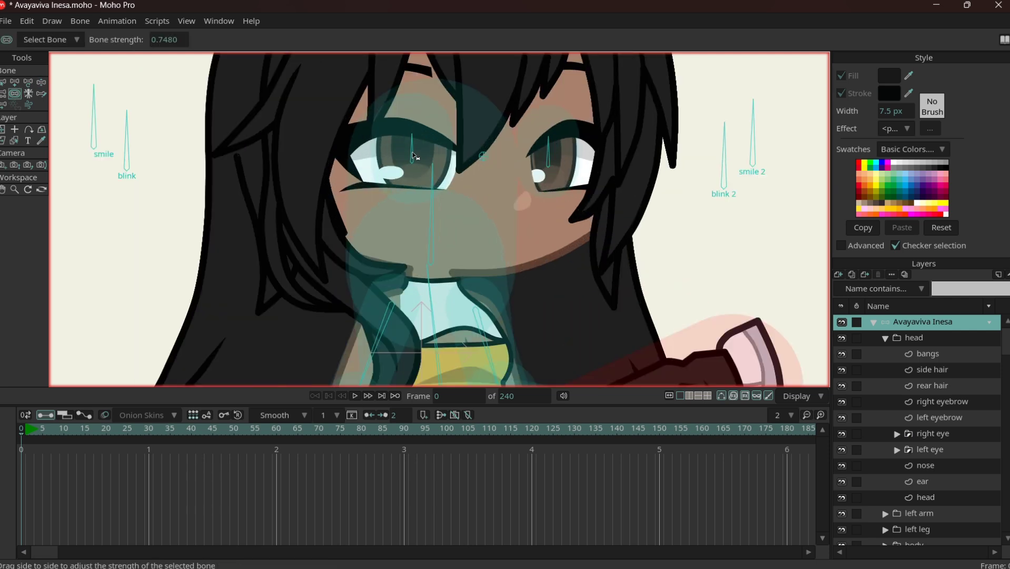
{"action": "key", "text": "z"}
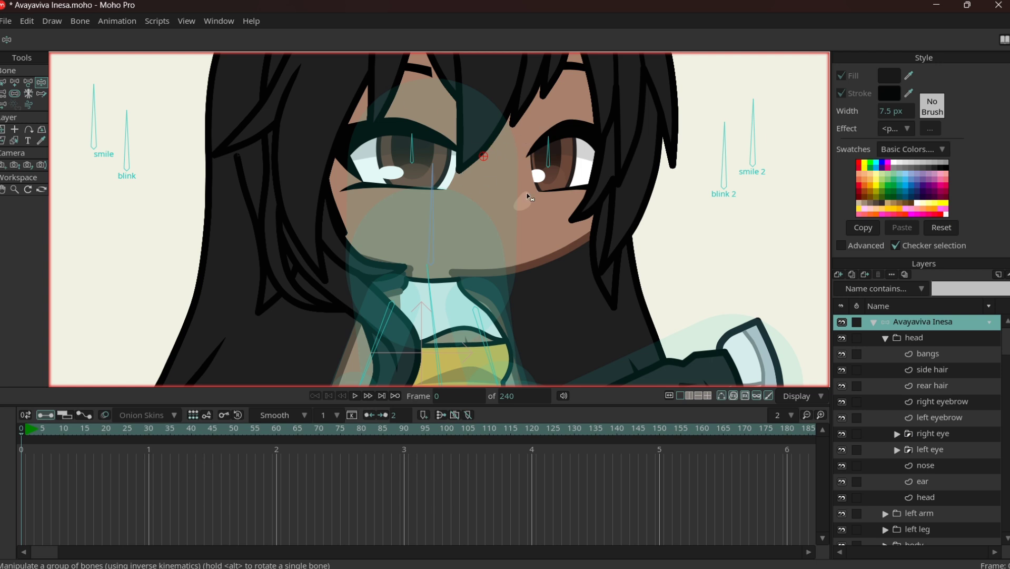
{"action": "key", "text": "ctrl+z"}
{"action": "key", "text": "ctrl+z"}
{"action": "key", "text": "ctrl+z"}
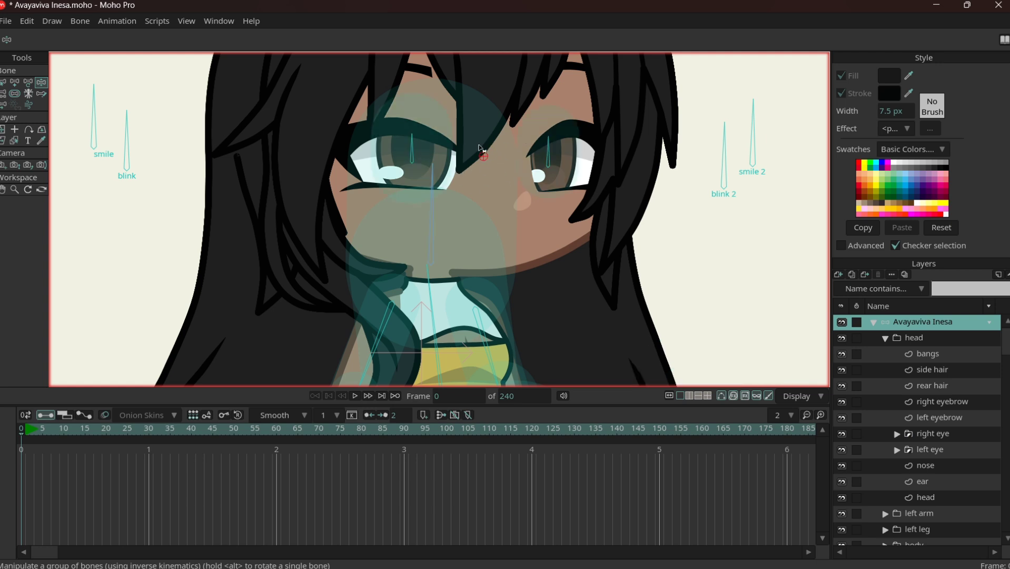